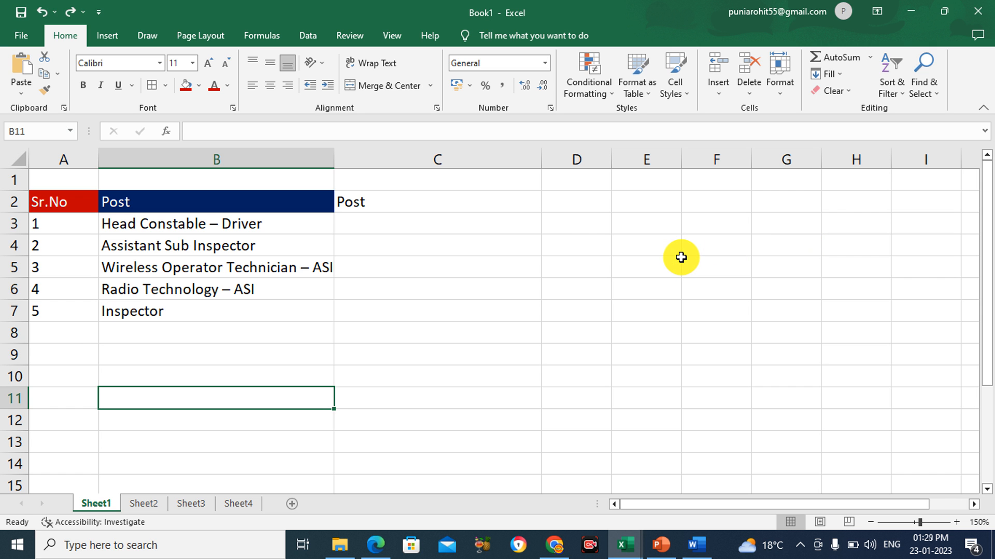
# - Search Windows for the Excel app and dismiss the search results
pyautogui.click(136, 542)
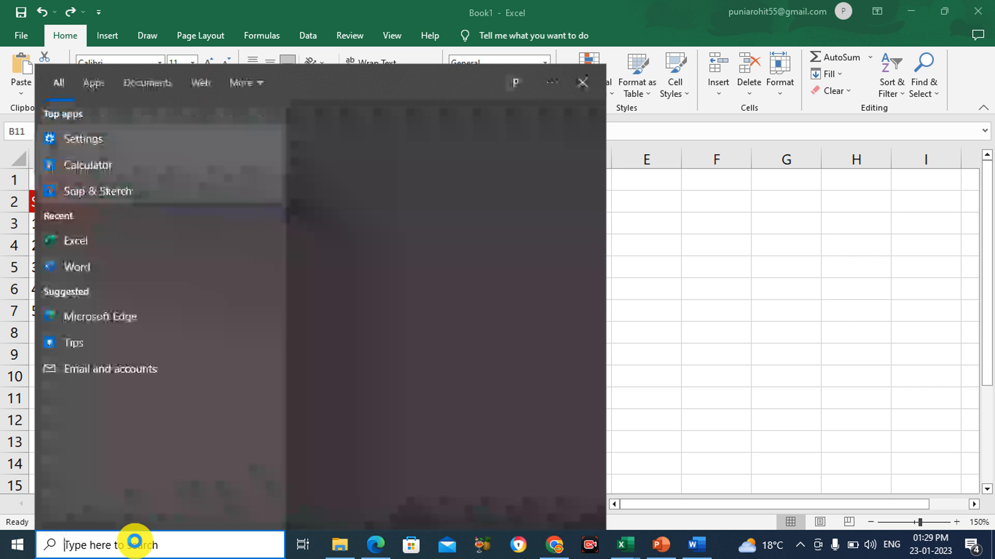
pyautogui.write('EXCEL')
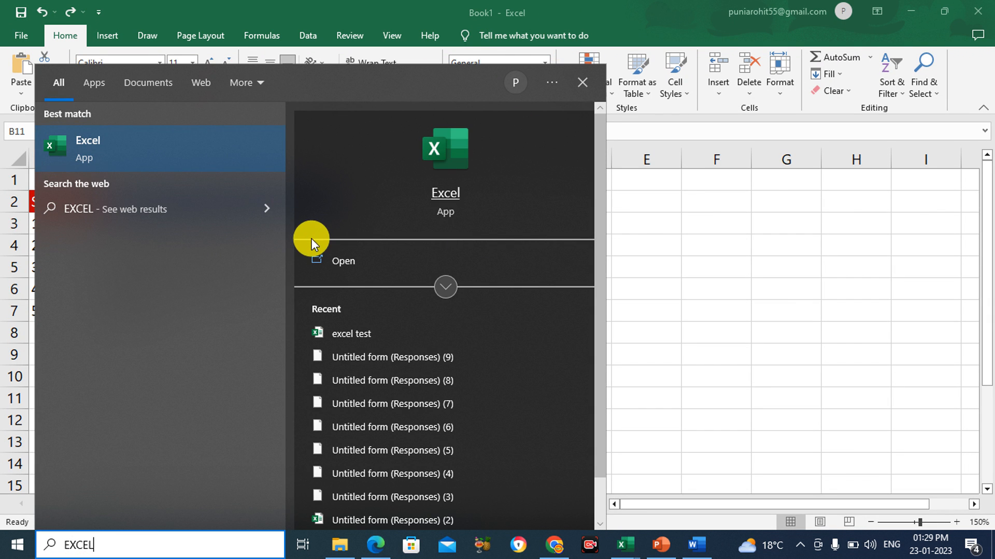
pyautogui.click(586, 81)
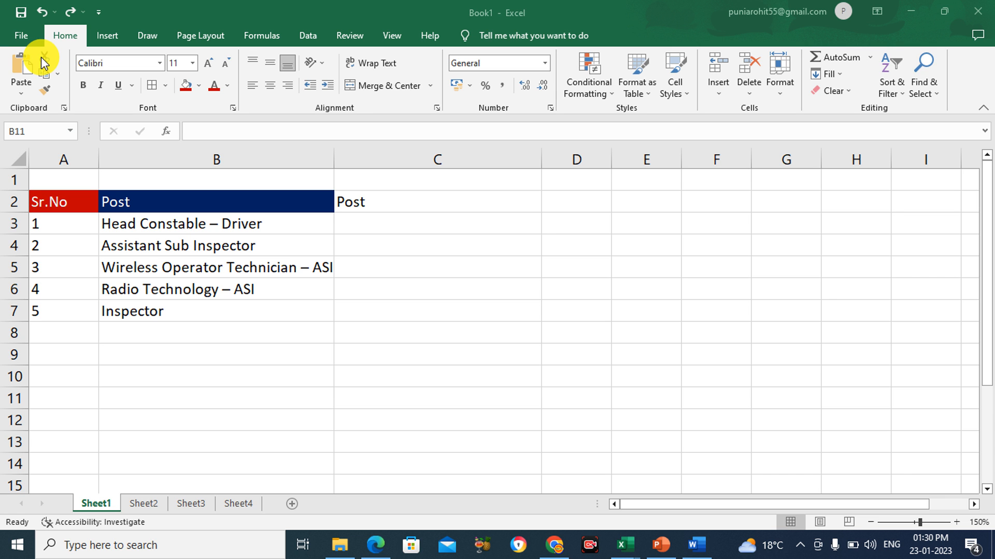
# - Cut the "Head Constable – Driver" entry from B3 and paste it into C3
pyautogui.click(138, 223)
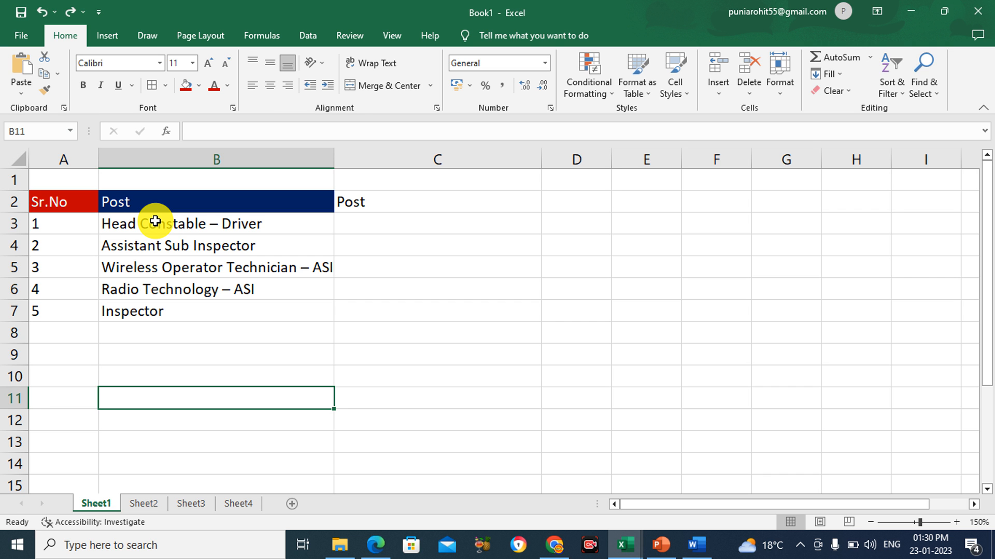
pyautogui.click(155, 221)
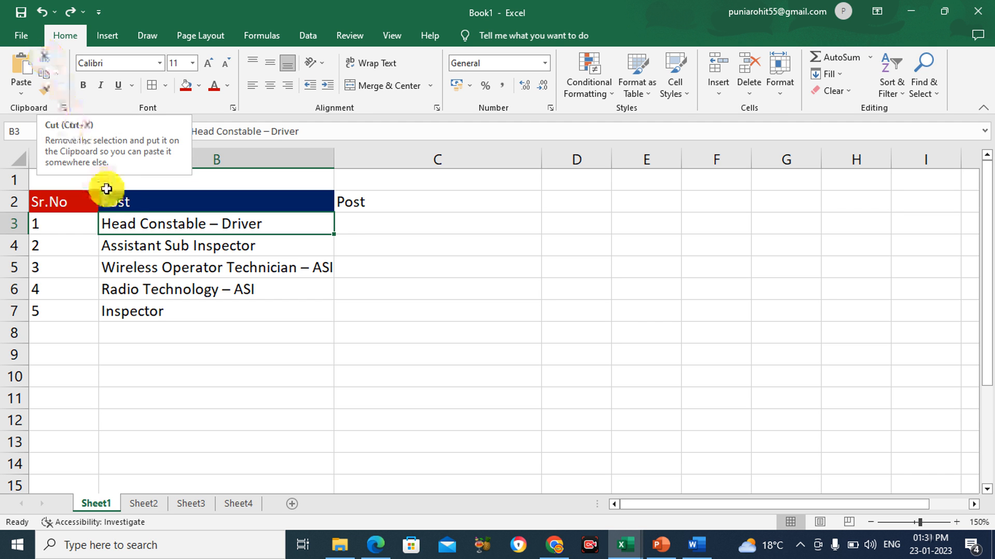
pyautogui.click(48, 61)
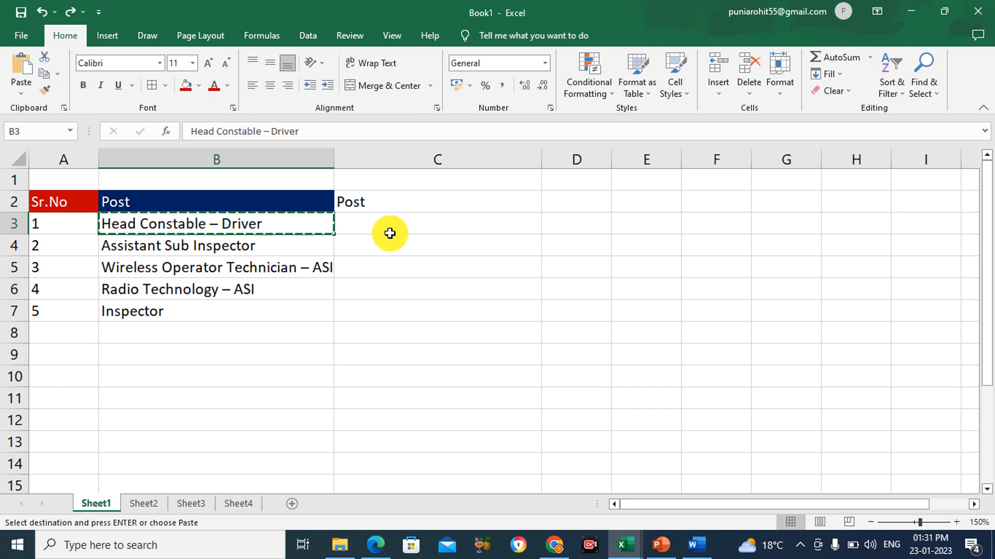
pyautogui.click(282, 247)
pyautogui.click(260, 225)
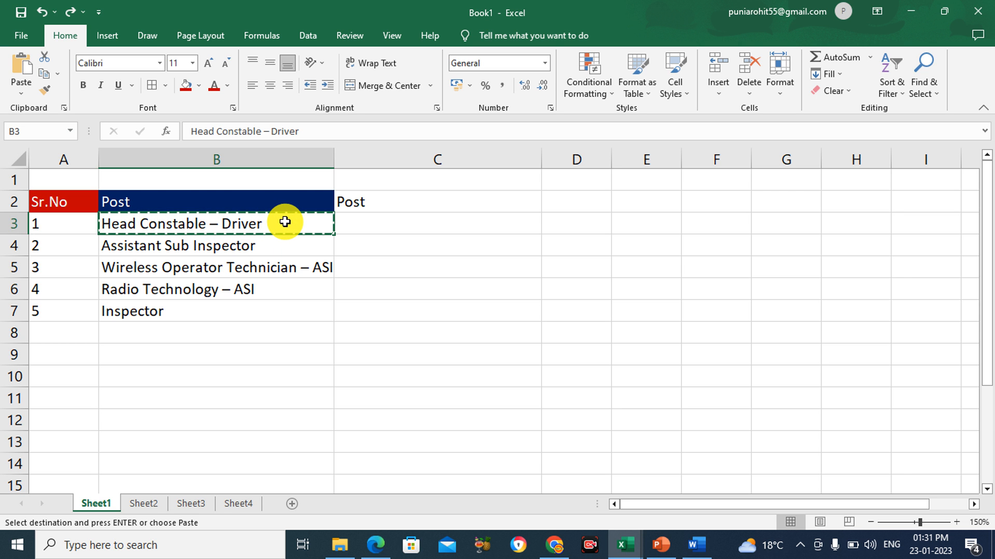
pyautogui.click(359, 224)
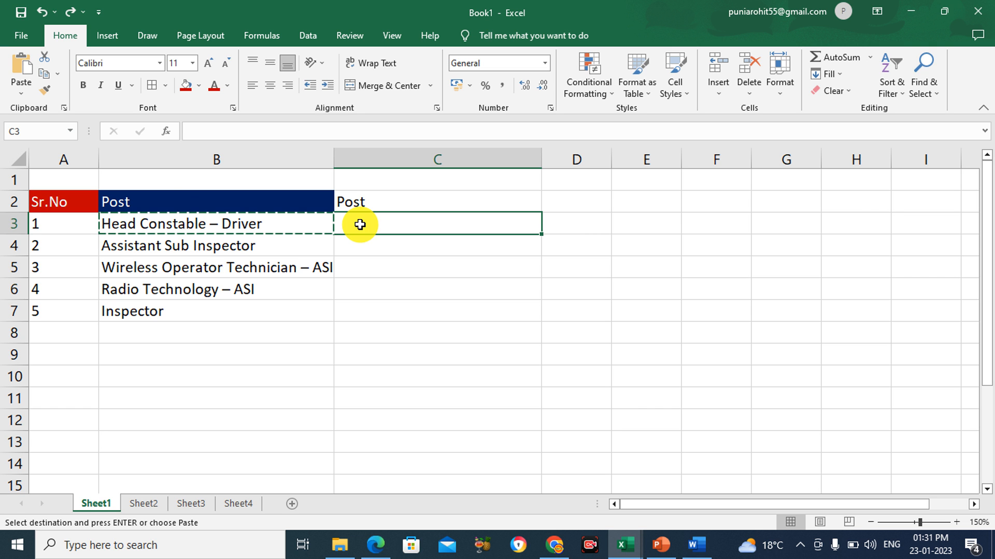
pyautogui.click(24, 70)
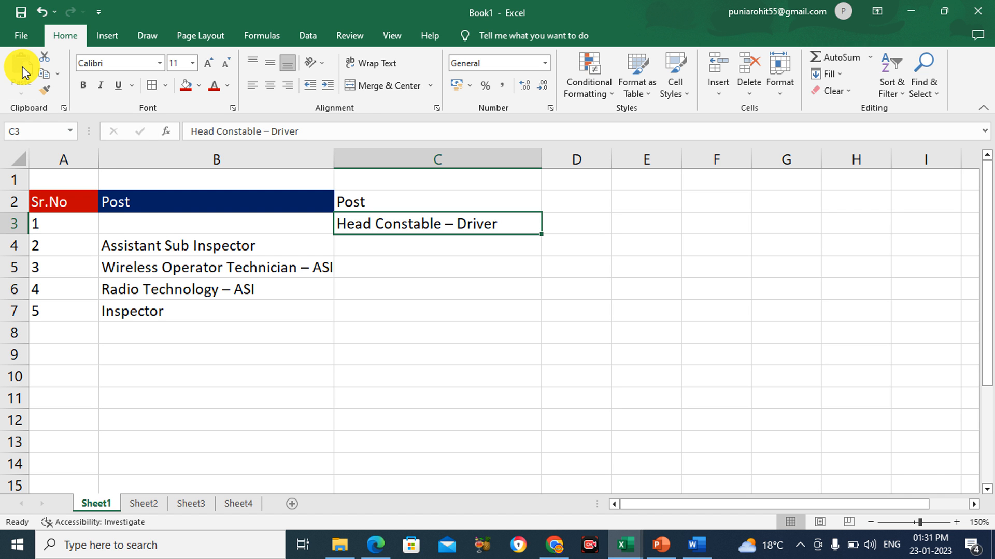
pyautogui.click(142, 225)
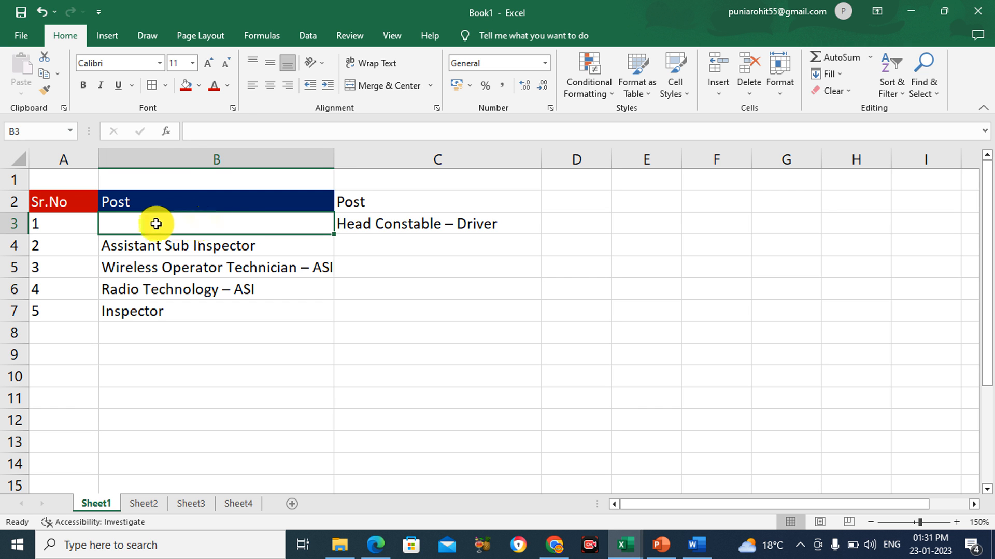
pyautogui.click(386, 226)
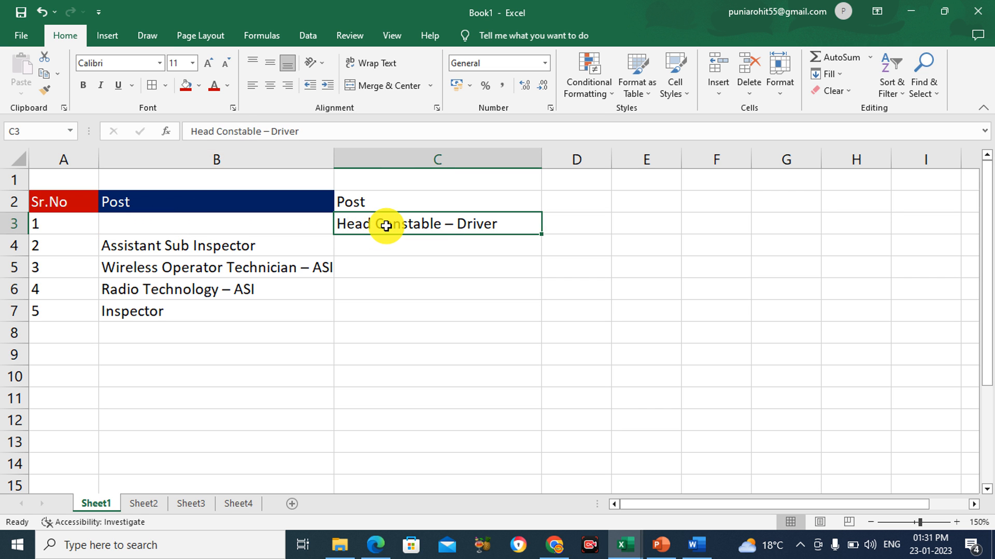
# - Cut the remaining posts in B4:B7 and paste them into column C starting at C4
pyautogui.click(162, 241)
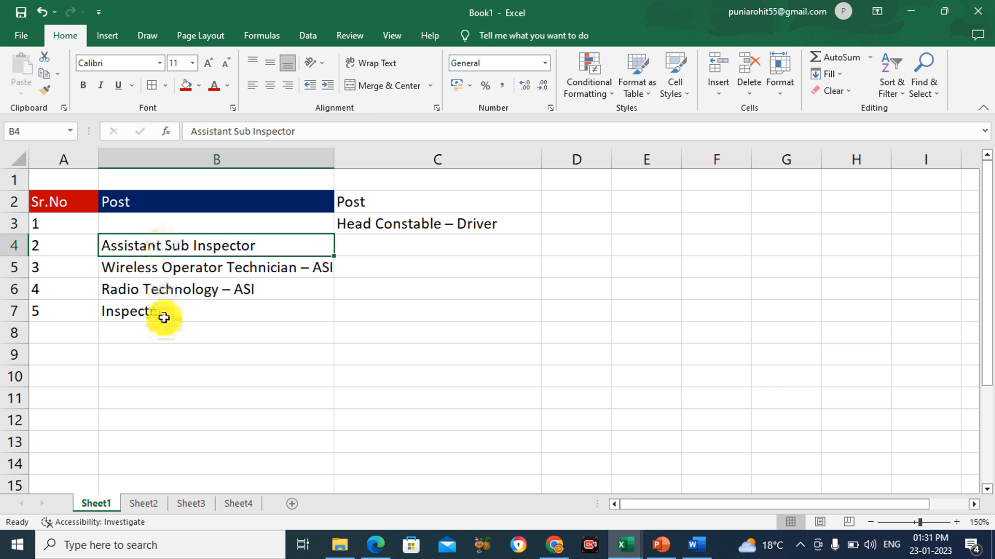
pyautogui.moveTo(437, 247); pyautogui.dragTo(439, 304)
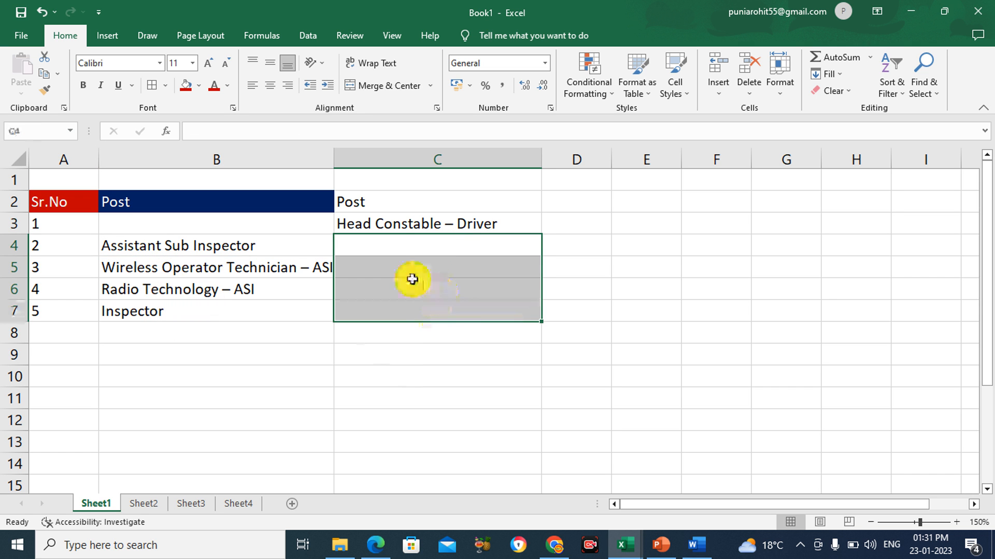
pyautogui.click(263, 250)
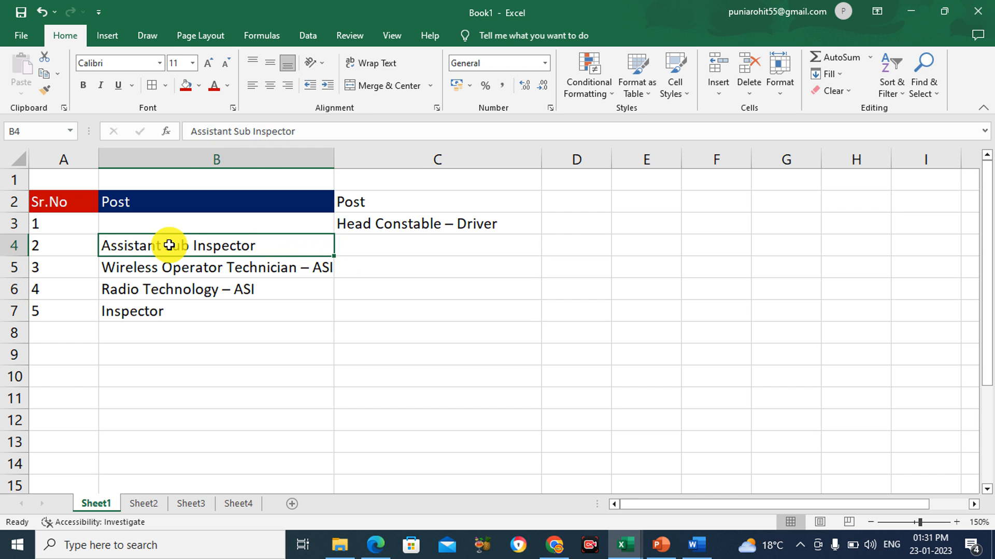
pyautogui.click(154, 271)
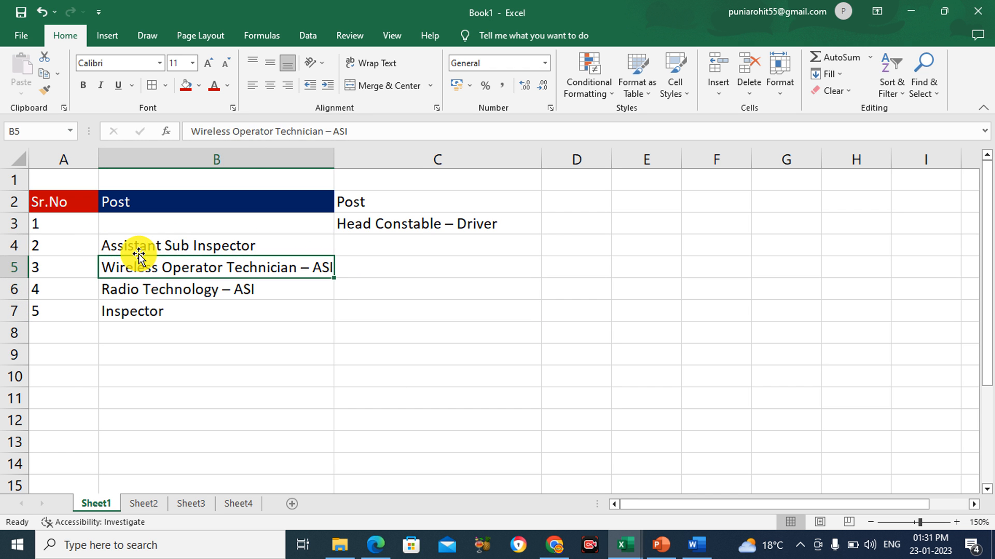
pyautogui.moveTo(138, 243); pyautogui.dragTo(143, 305)
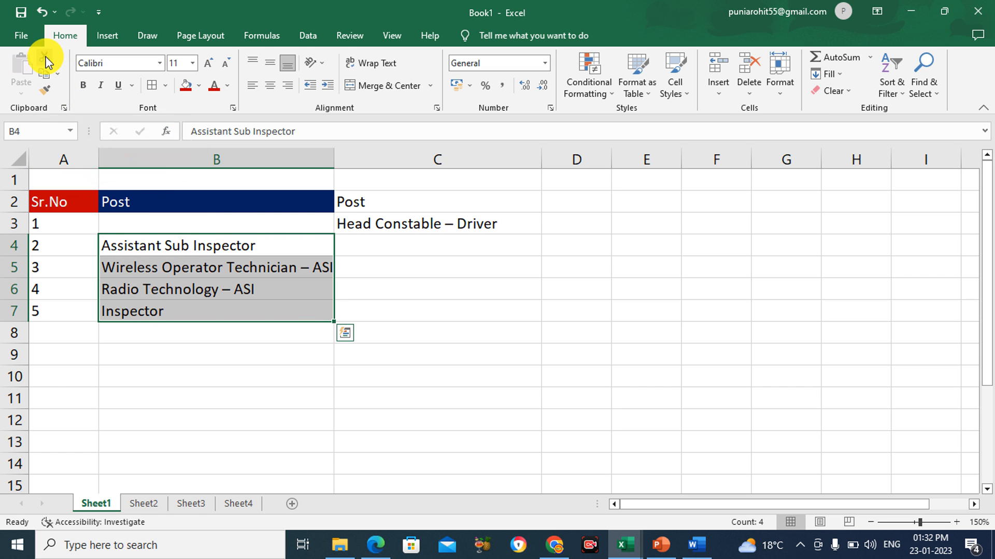
pyautogui.click(45, 60)
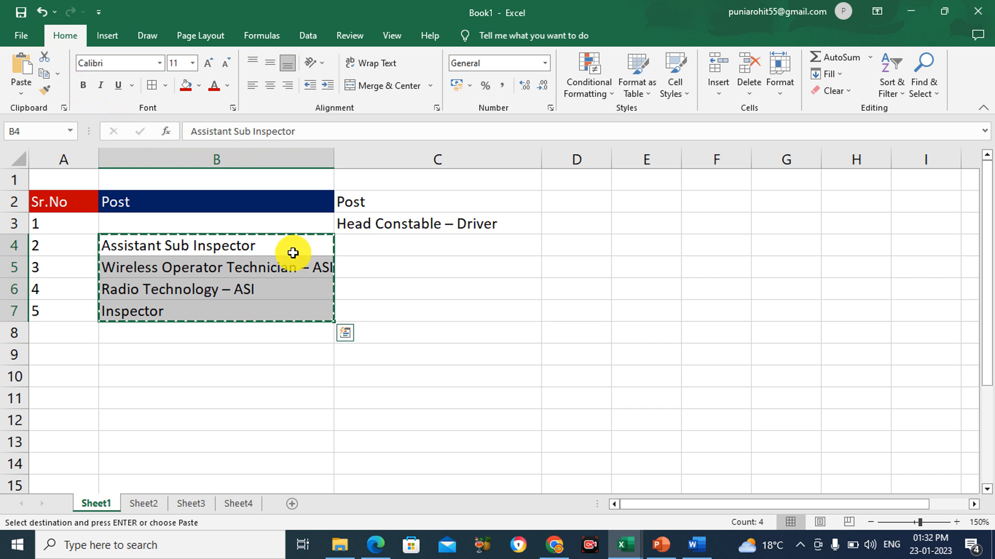
pyautogui.click(371, 251)
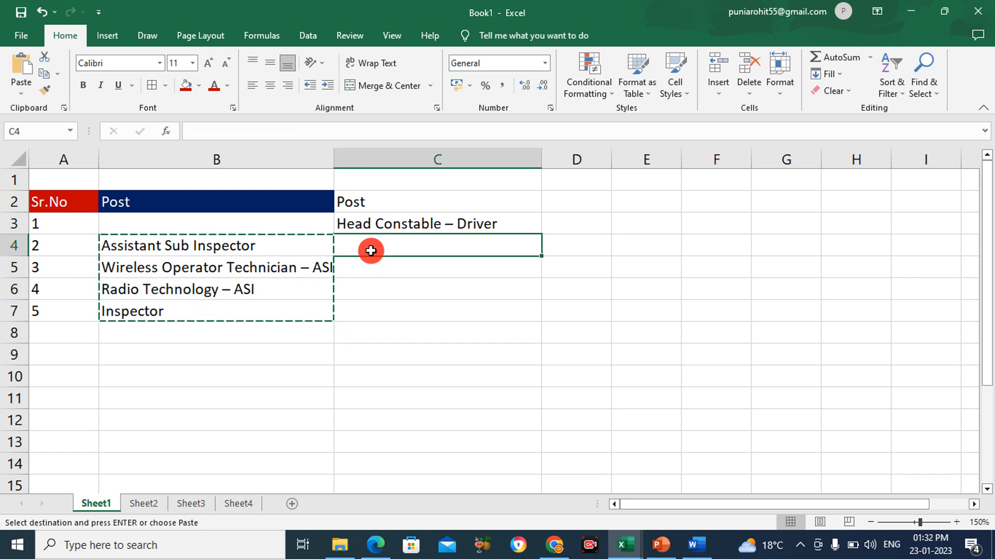
pyautogui.click(23, 68)
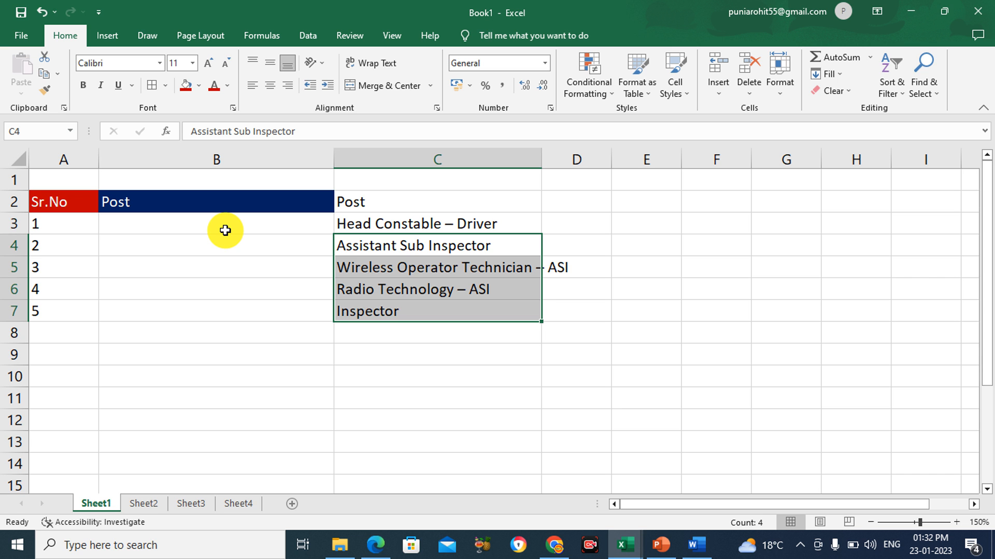
# - Undo both cut-and-paste moves from column B to column C
pyautogui.click(39, 9)
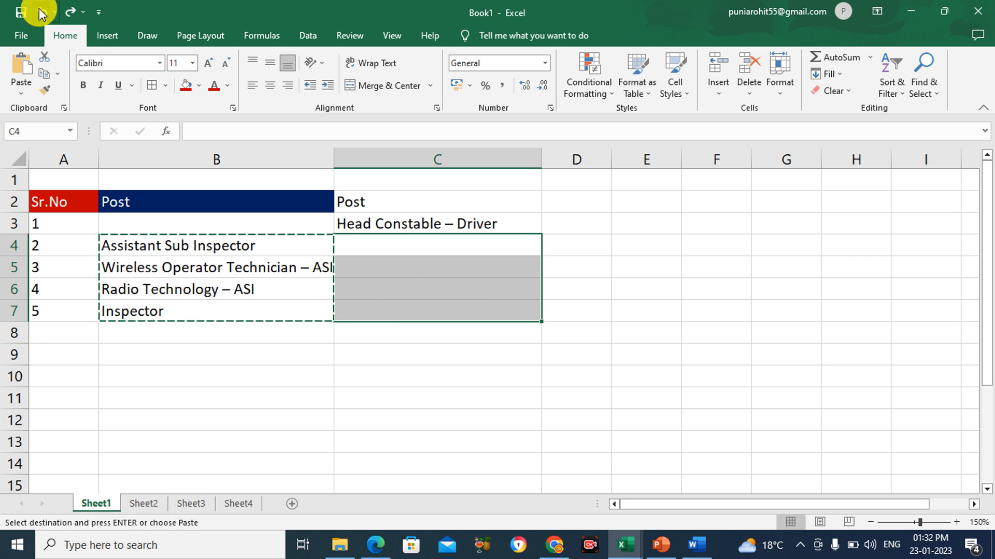
pyautogui.click(39, 9)
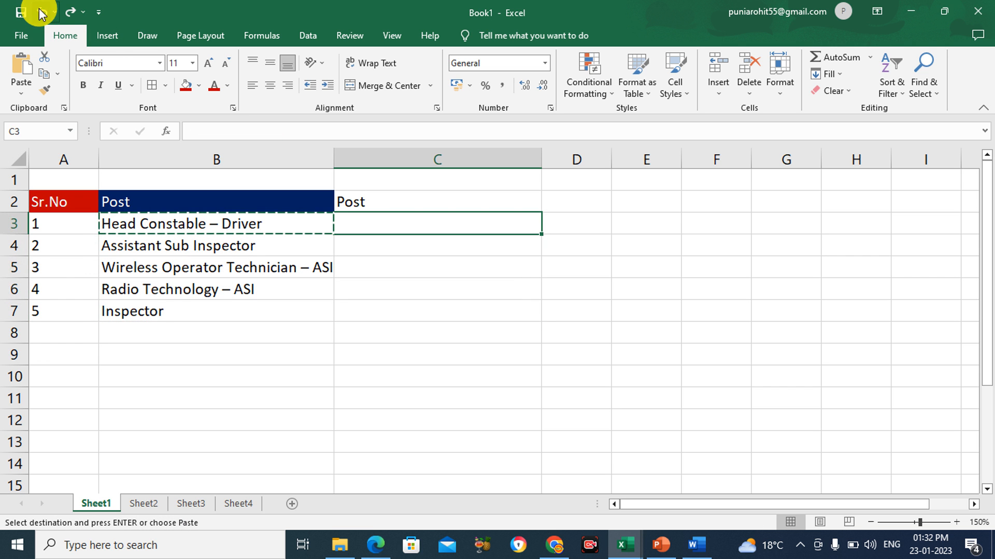
pyautogui.click(260, 358)
pyautogui.doubleClick(260, 376)
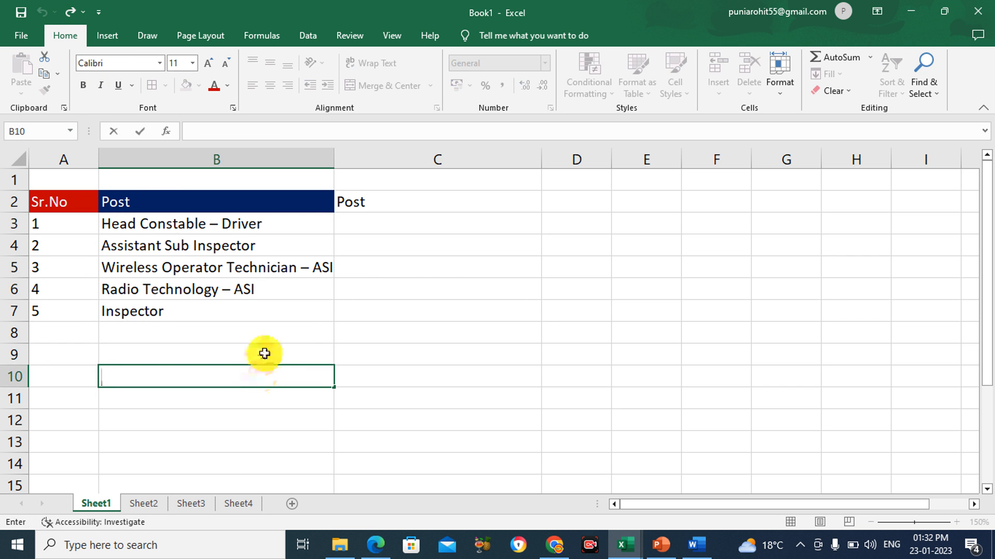
pyautogui.click(304, 355)
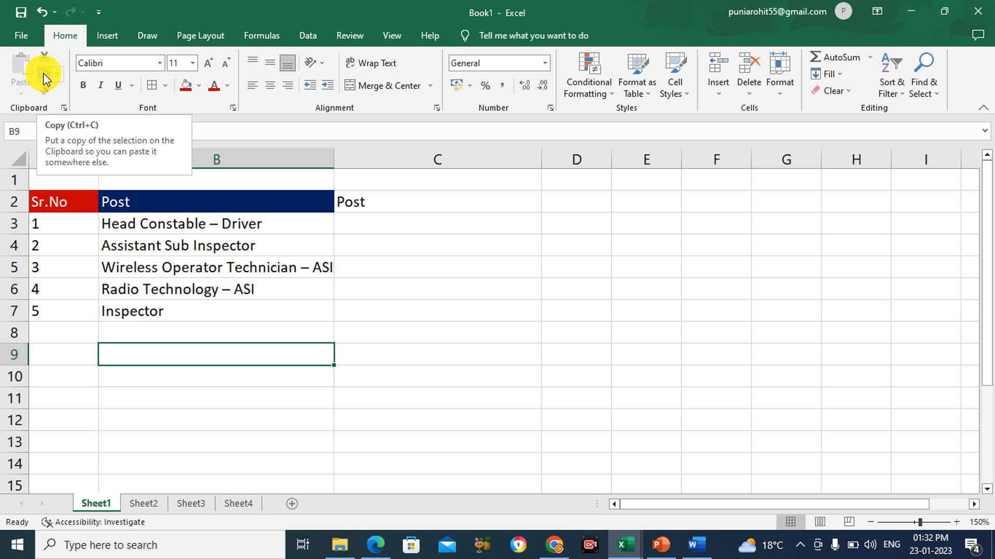
pyautogui.moveTo(163, 218); pyautogui.dragTo(165, 312)
pyautogui.moveTo(484, 226); pyautogui.dragTo(489, 313)
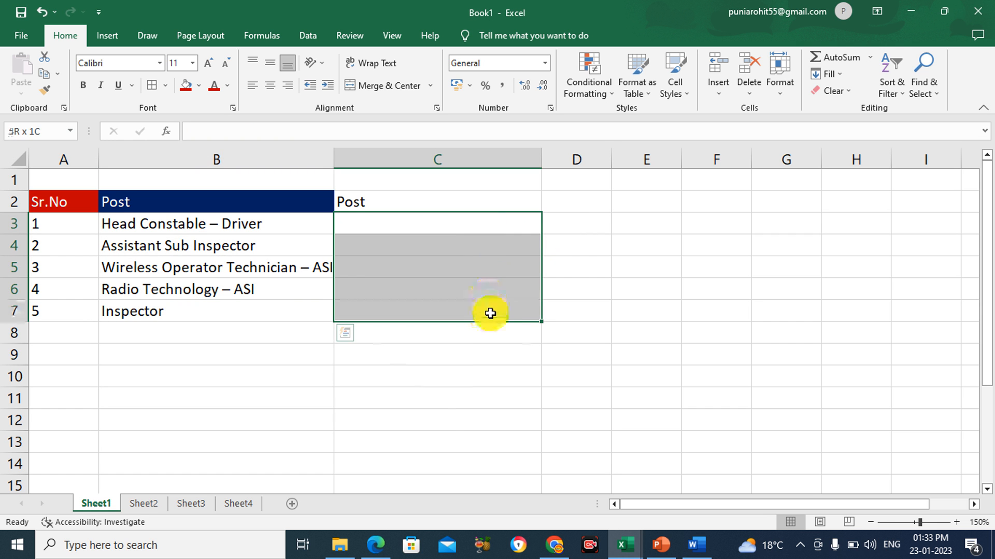
pyautogui.click(279, 329)
pyautogui.click(217, 223)
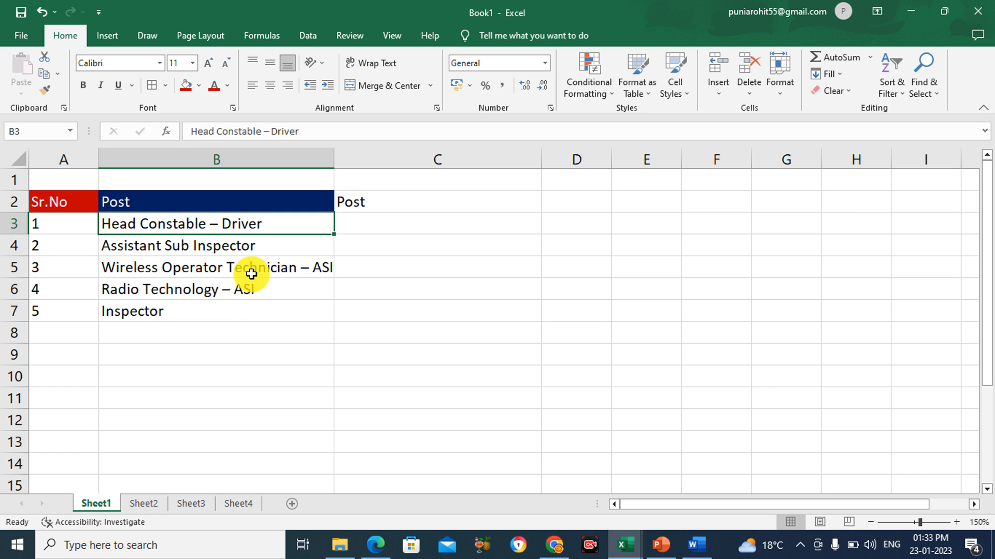
pyautogui.click(246, 248)
# - Copy the five posts in B3:B7 and paste them into column C starting at C3
pyautogui.click(204, 221)
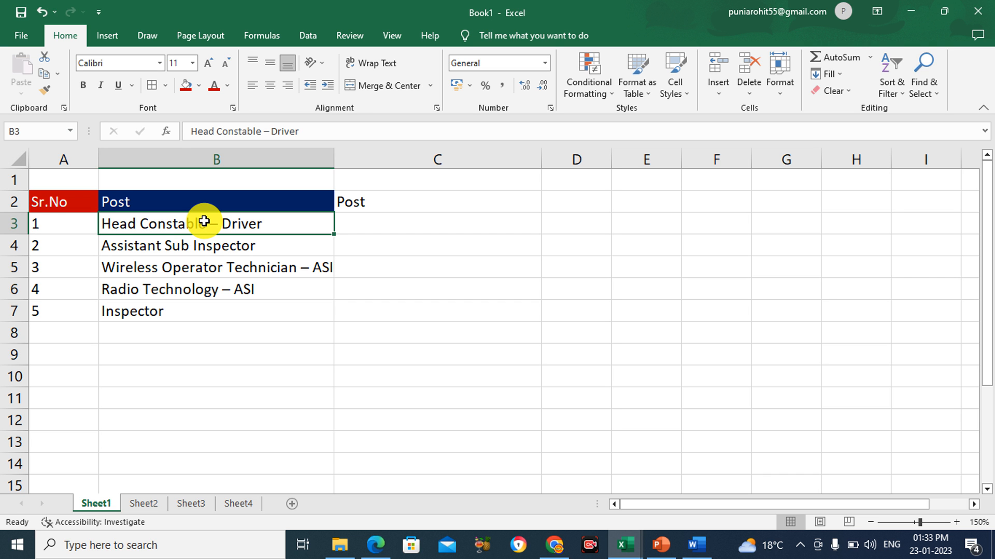
pyautogui.moveTo(205, 221); pyautogui.dragTo(204, 311)
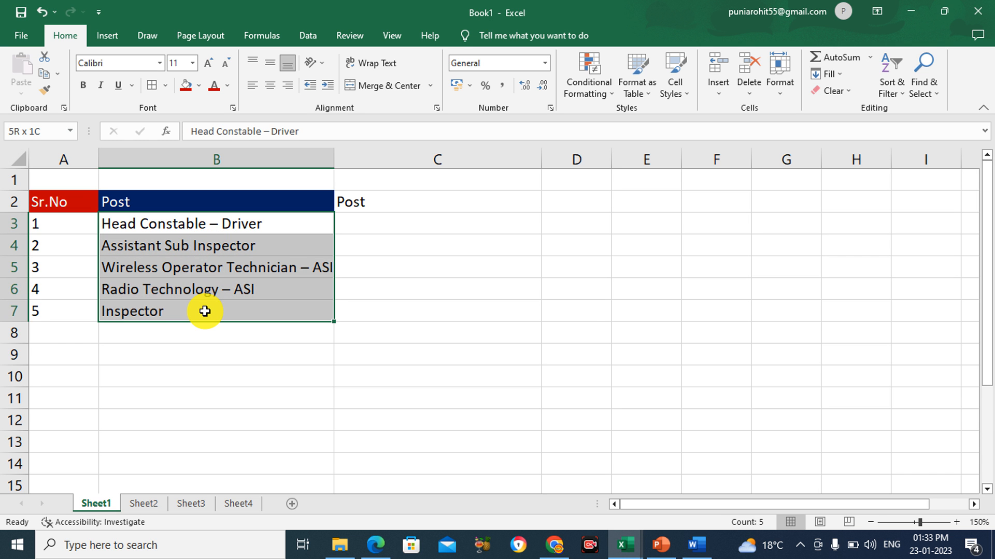
pyautogui.moveTo(205, 311); pyautogui.dragTo(205, 311)
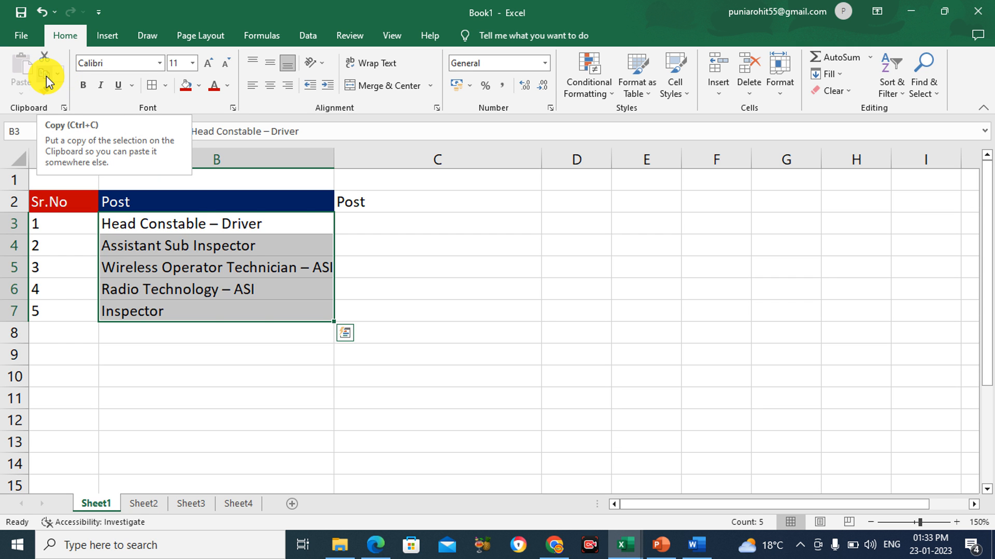
pyautogui.click(45, 76)
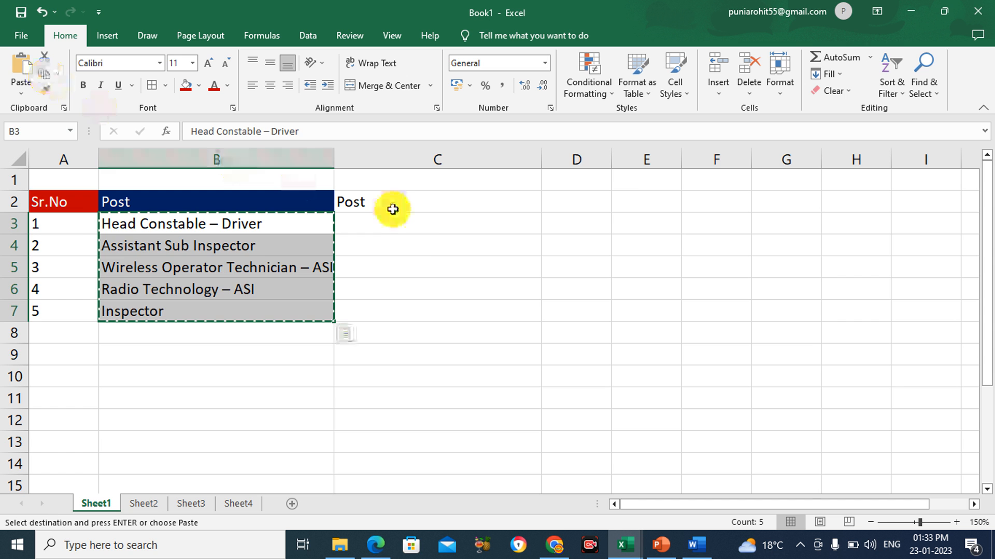
pyautogui.click(419, 231)
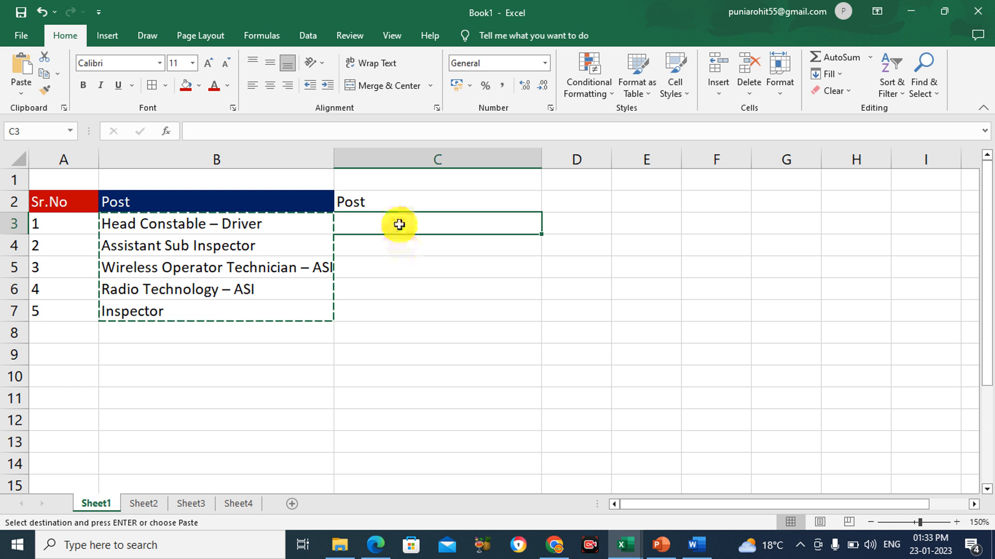
pyautogui.click(18, 79)
pyautogui.click(19, 128)
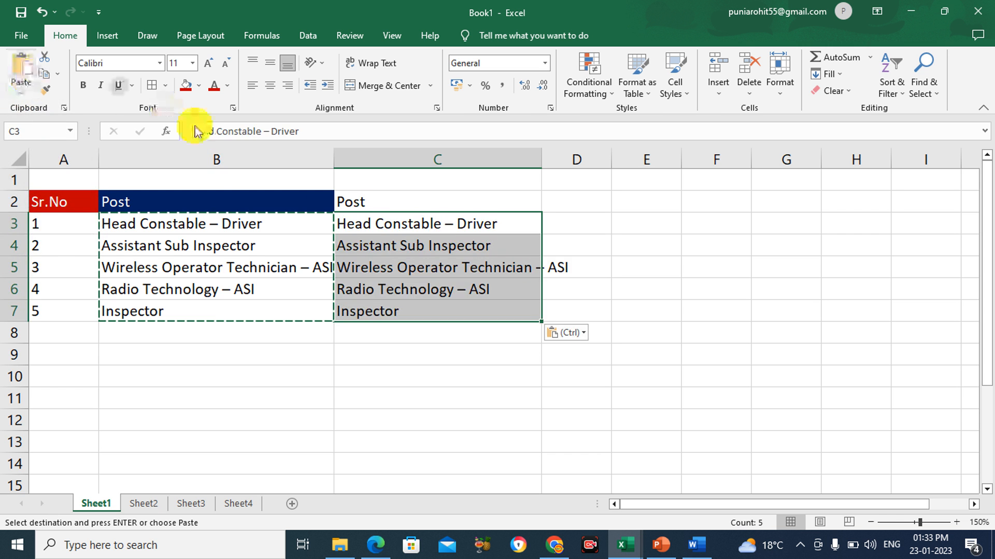
pyautogui.click(412, 393)
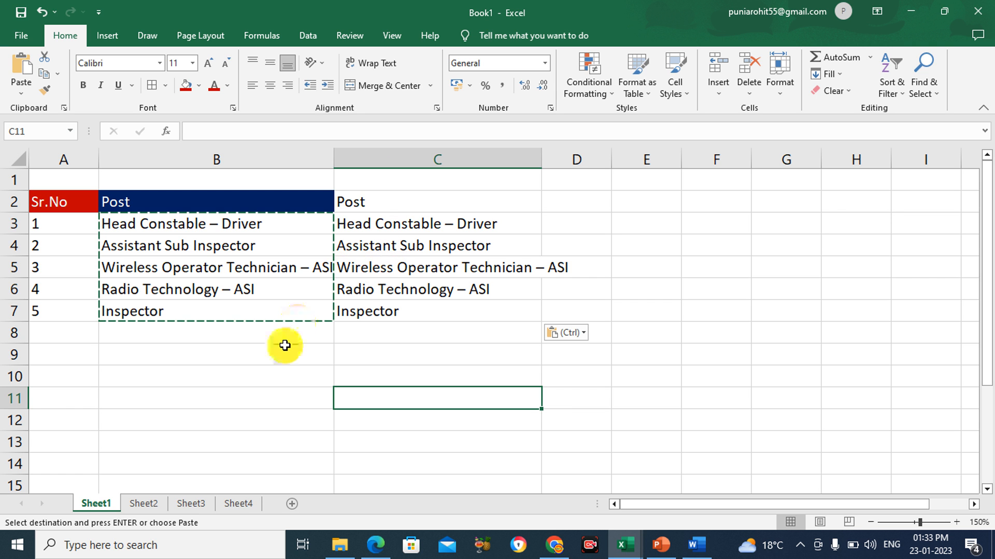
# - Undo the paste of the posts into column C, redo it, and deselect the range
pyautogui.click(42, 13)
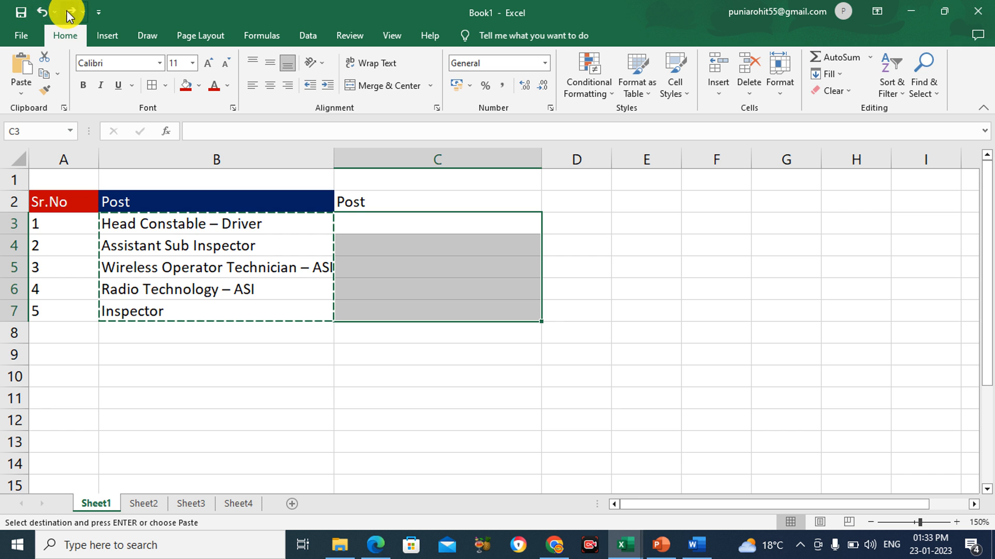
pyautogui.click(67, 14)
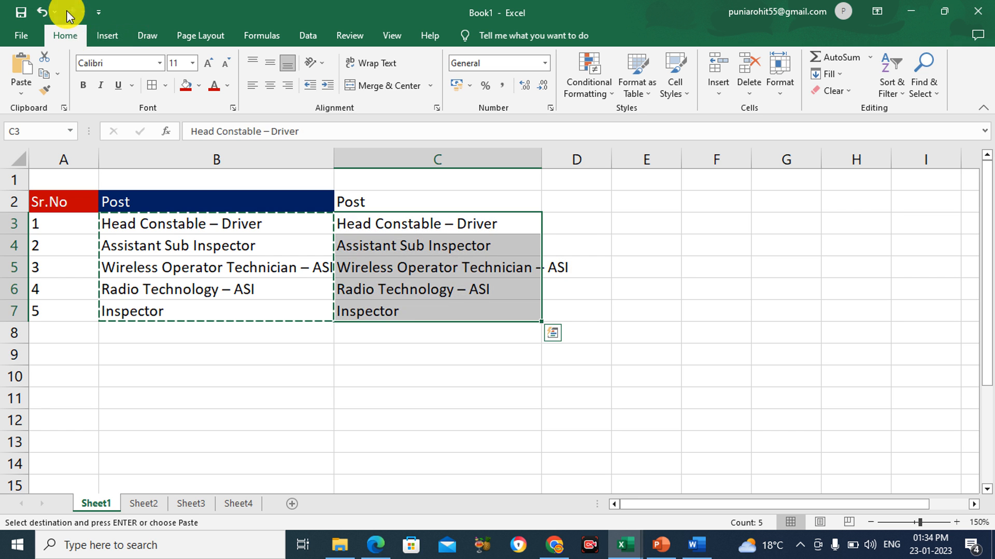
pyautogui.click(322, 353)
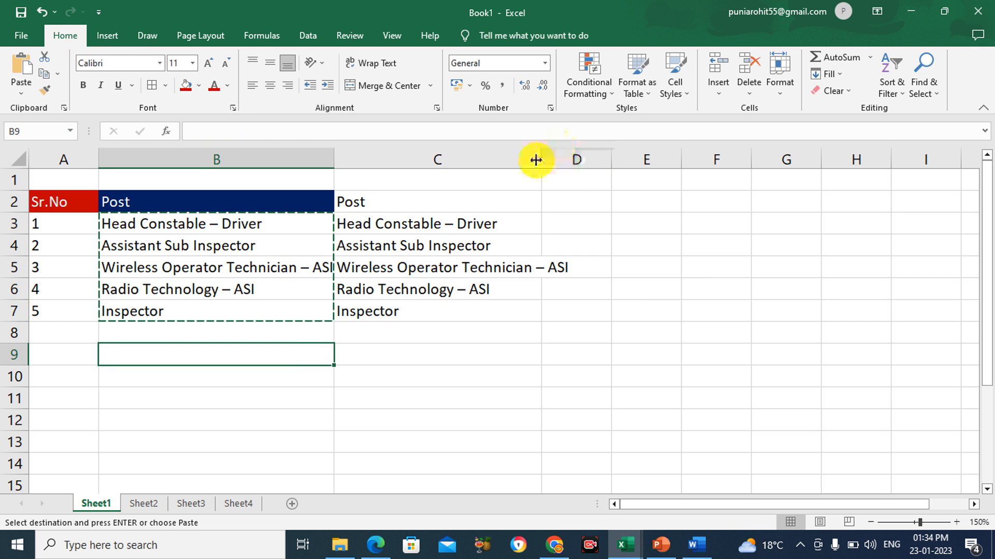
# - Widen columns C and B to fit their longest post entries, and clear the copy marquee around the posts
pyautogui.moveTo(539, 160); pyautogui.dragTo(572, 160)
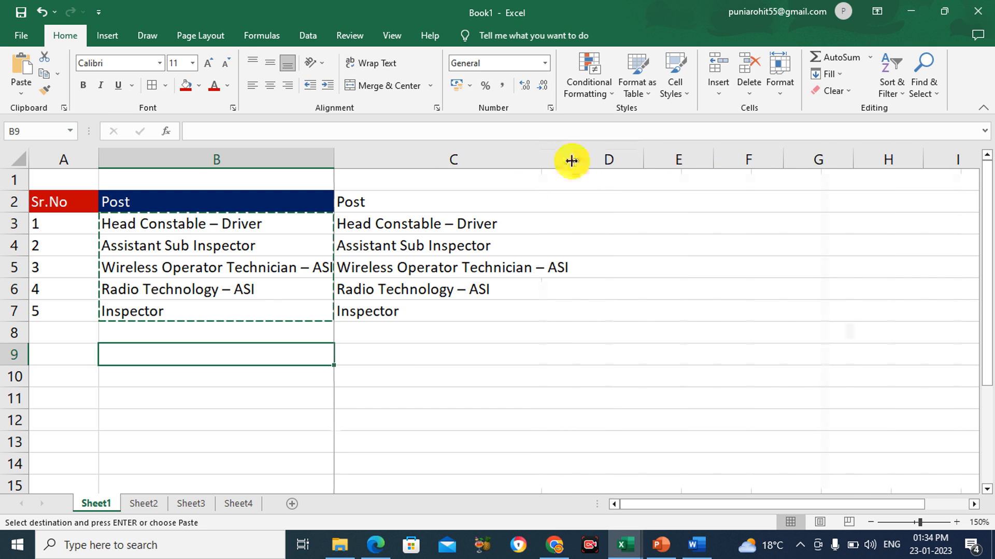
pyautogui.moveTo(333, 157); pyautogui.dragTo(352, 157)
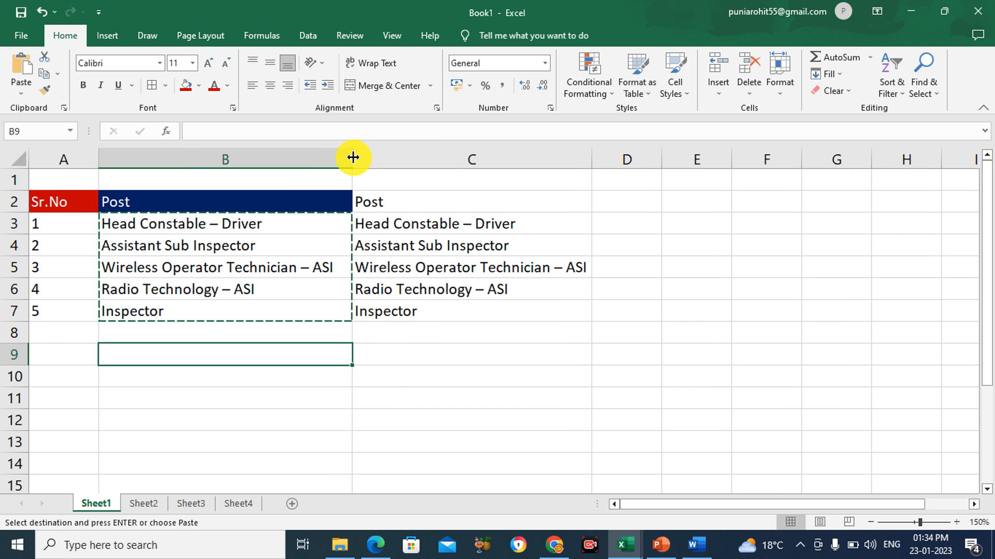
pyautogui.click(413, 373)
pyautogui.doubleClick(366, 378)
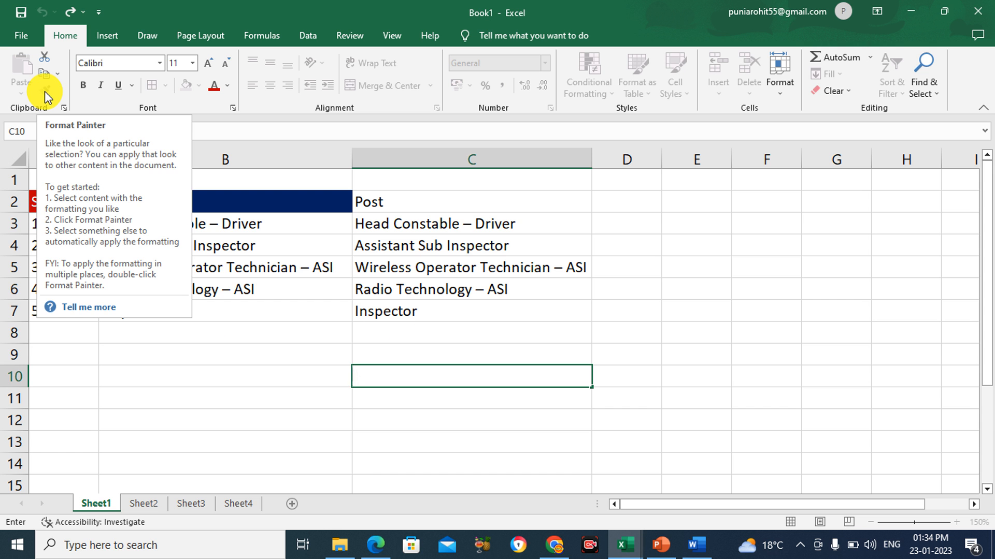
pyautogui.click(289, 273)
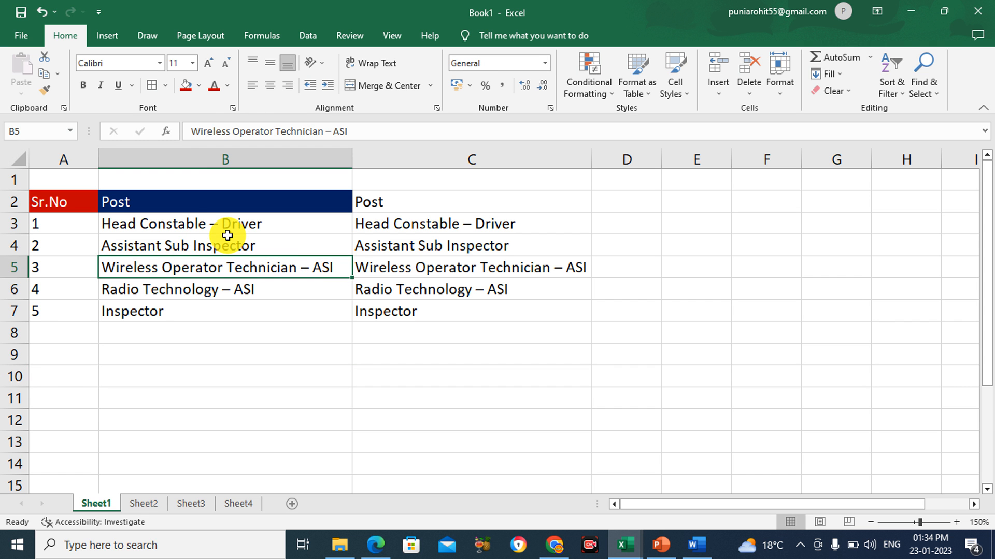
# - Copy the blue header formatting of B2 onto the Post header in C2 with Format Painter
pyautogui.click(162, 198)
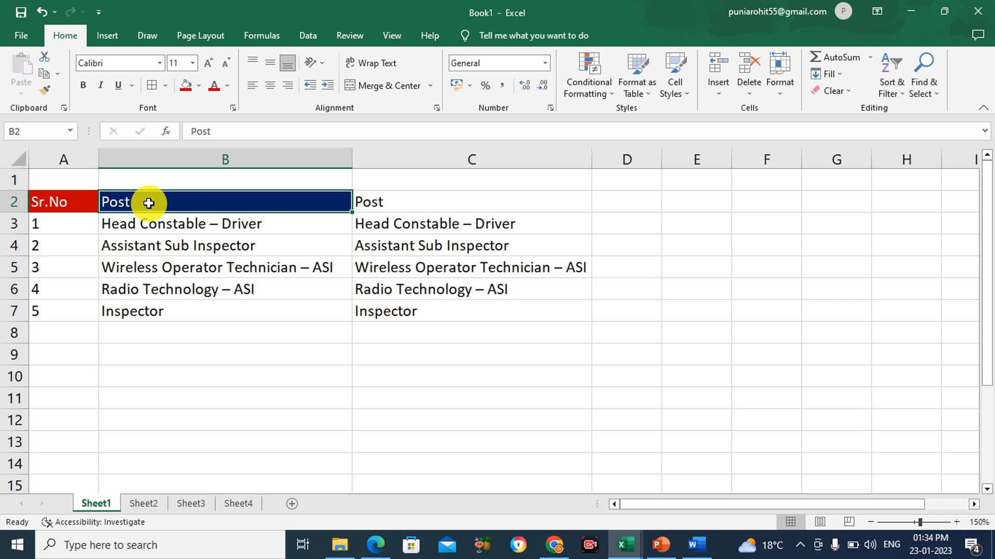
pyautogui.click(406, 205)
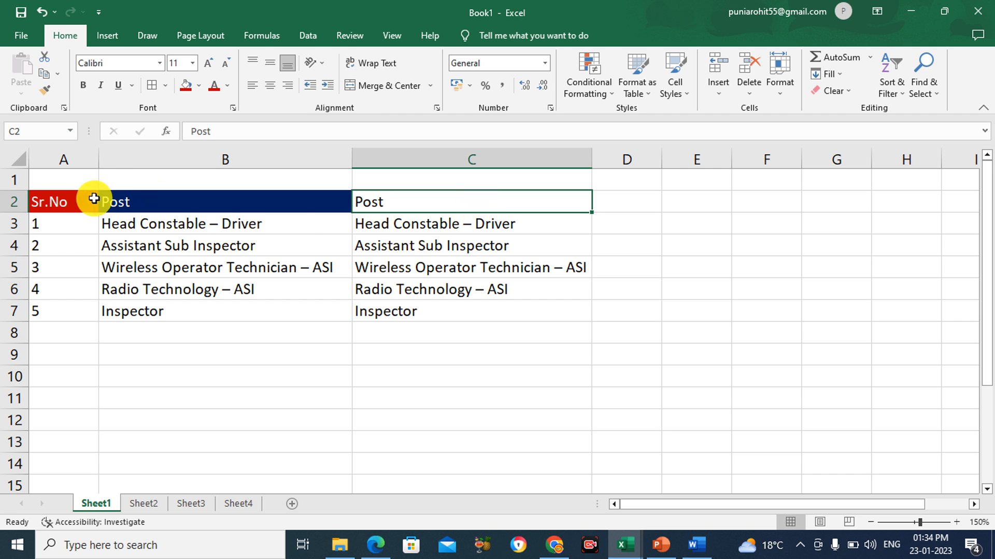
pyautogui.click(247, 203)
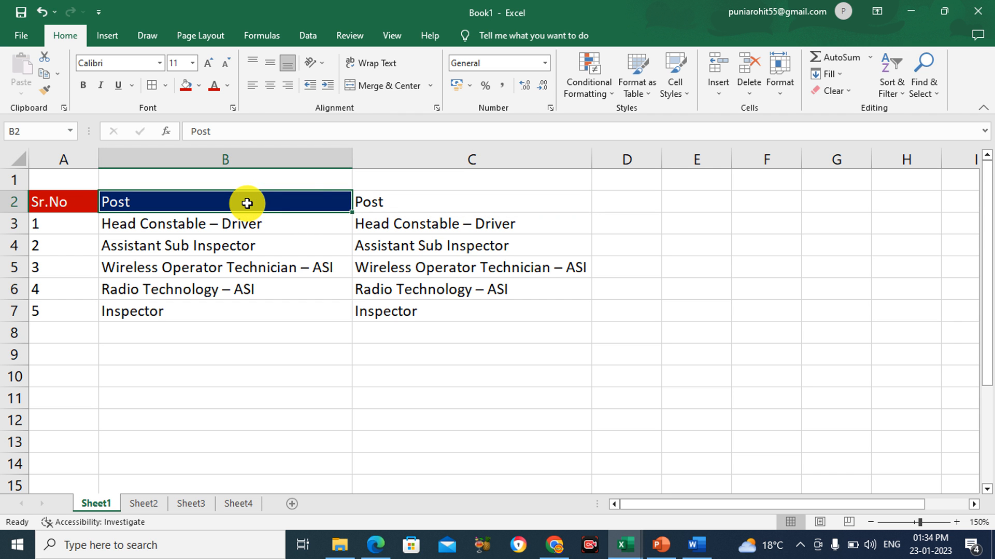
pyautogui.click(382, 206)
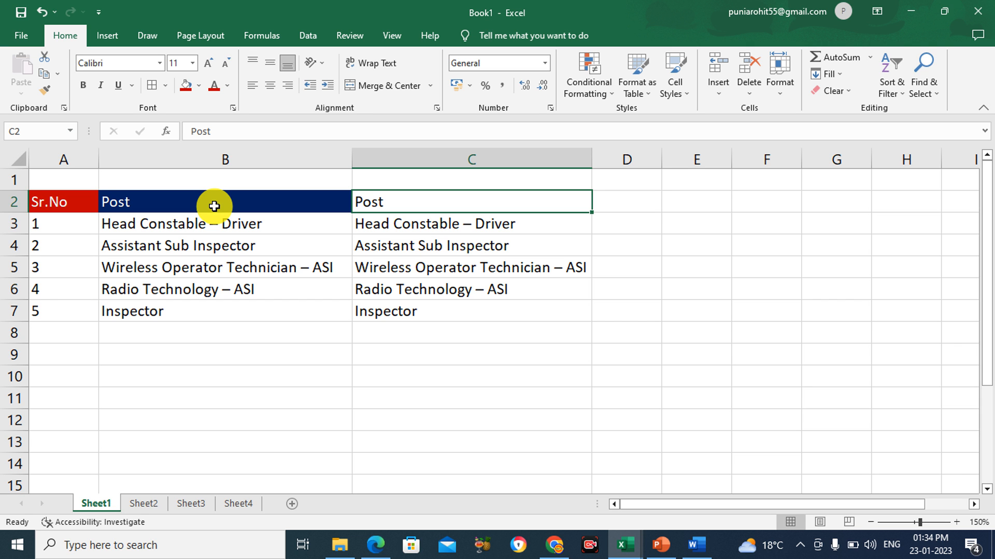
pyautogui.click(214, 206)
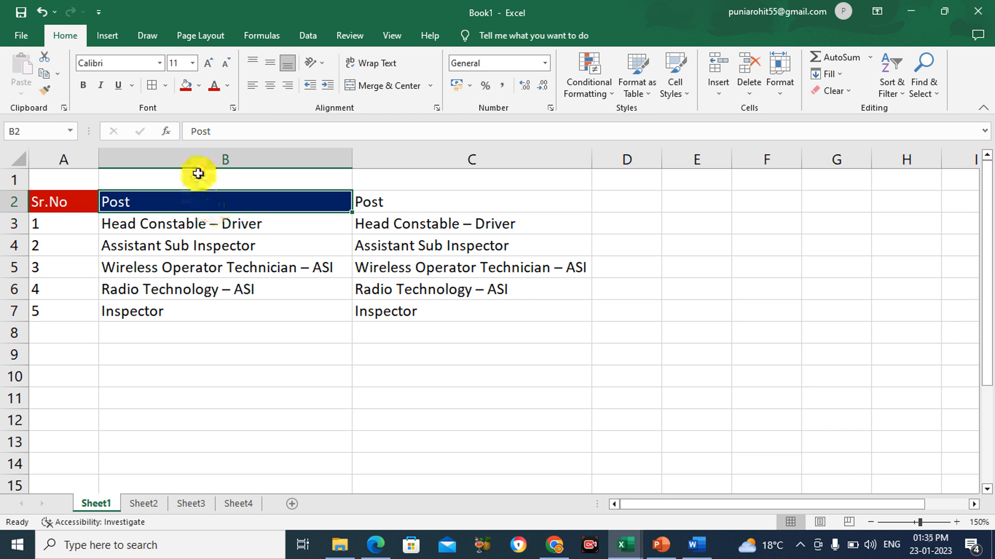
pyautogui.click(49, 93)
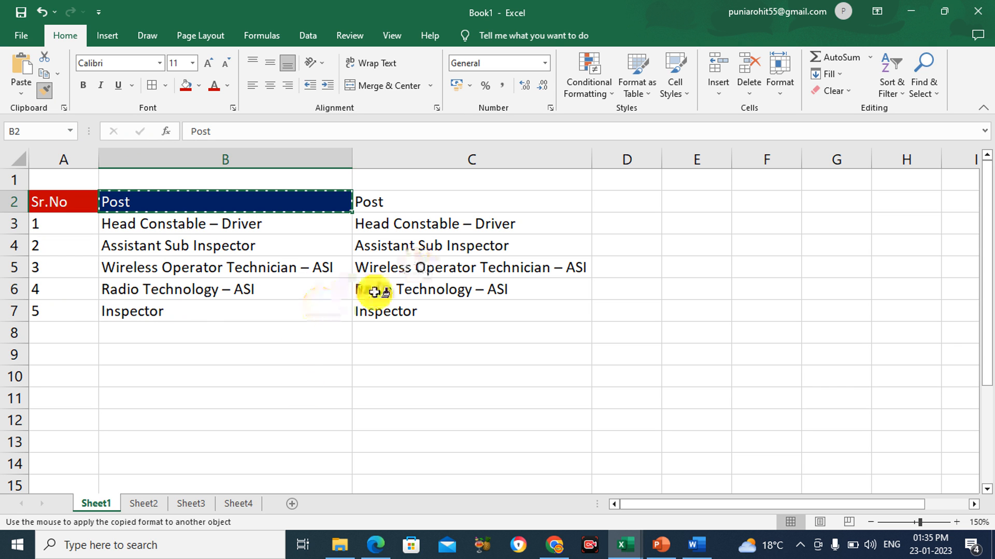
pyautogui.click(381, 200)
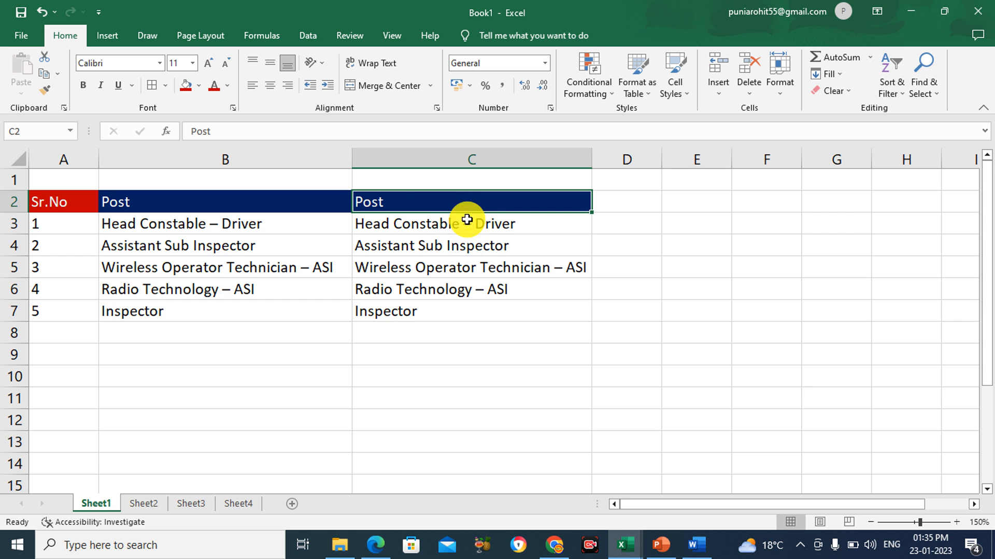
# - Apply the red header formatting of the Sr.No cell A2 to the Post header in C2 with Format Painter
pyautogui.click(267, 201)
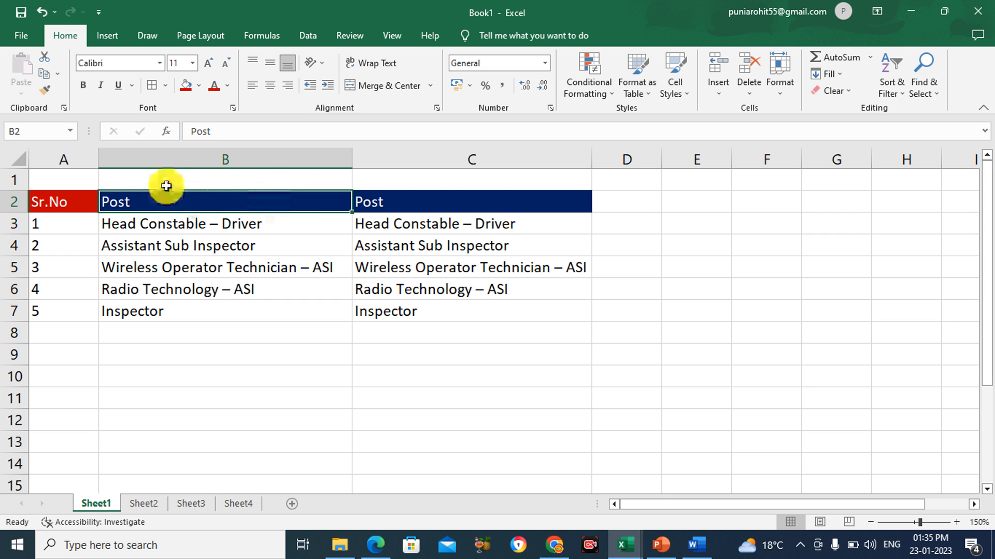
pyautogui.click(66, 207)
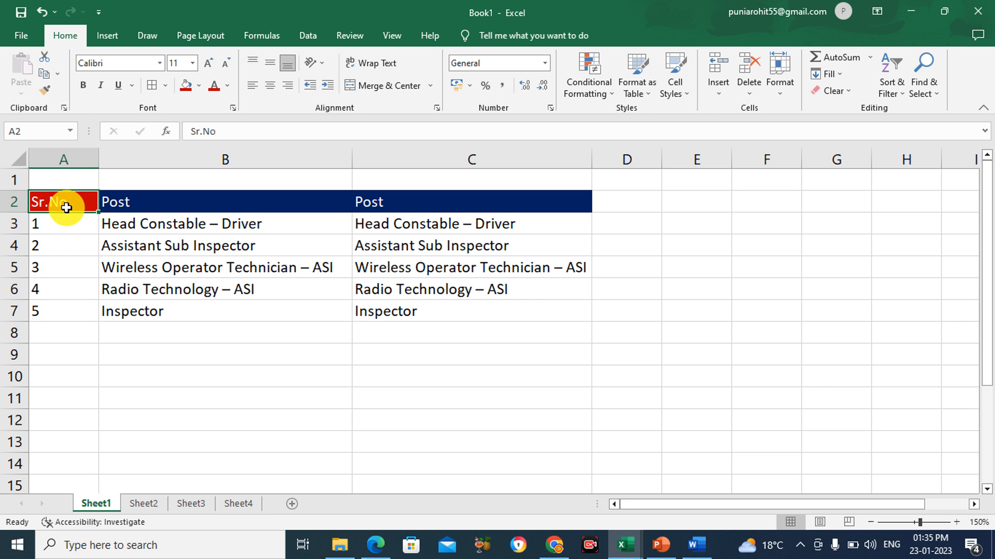
pyautogui.click(48, 92)
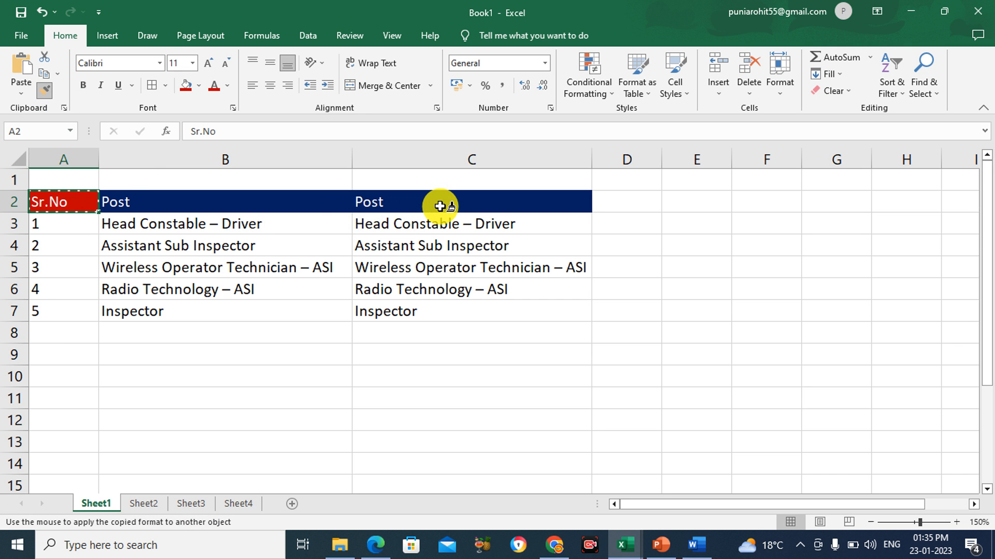
pyautogui.click(440, 206)
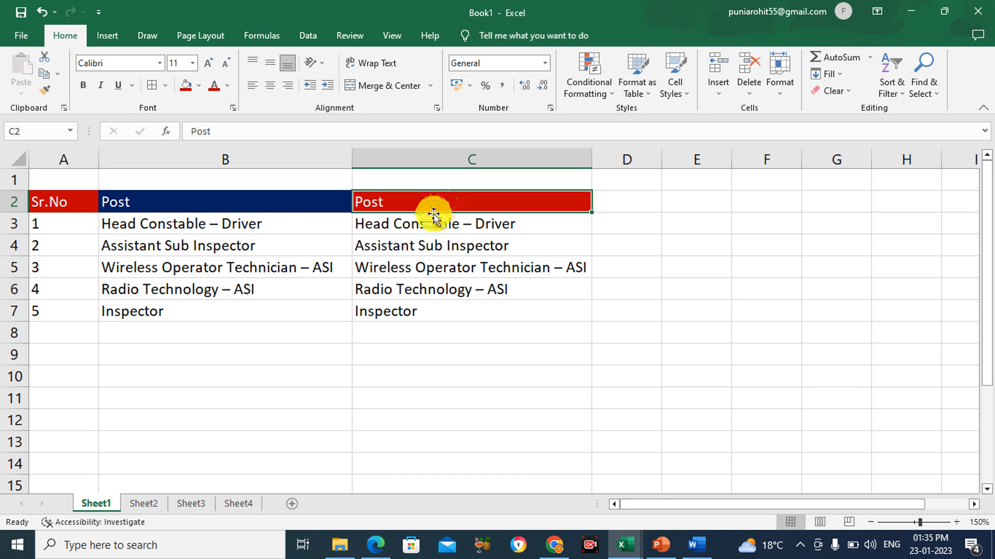
pyautogui.click(45, 204)
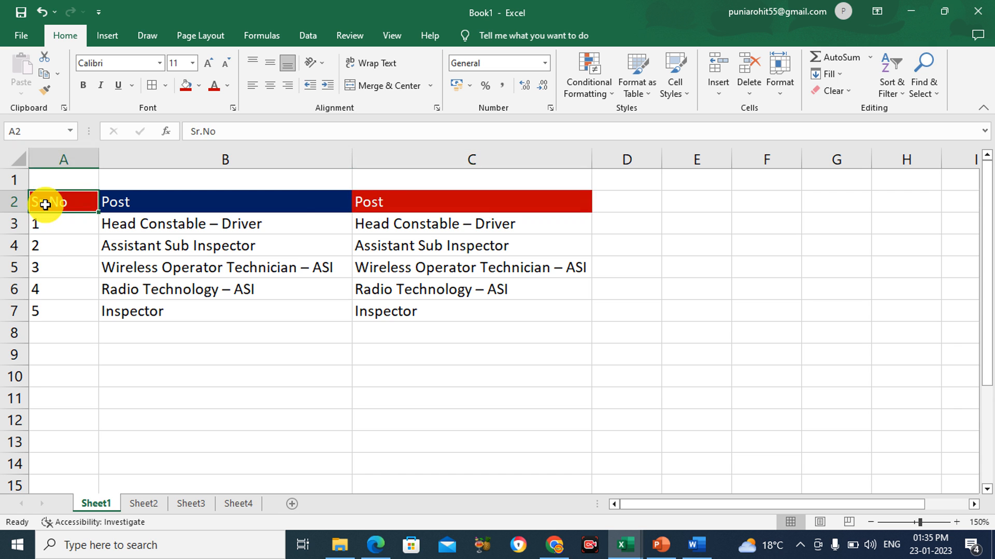
pyautogui.click(398, 205)
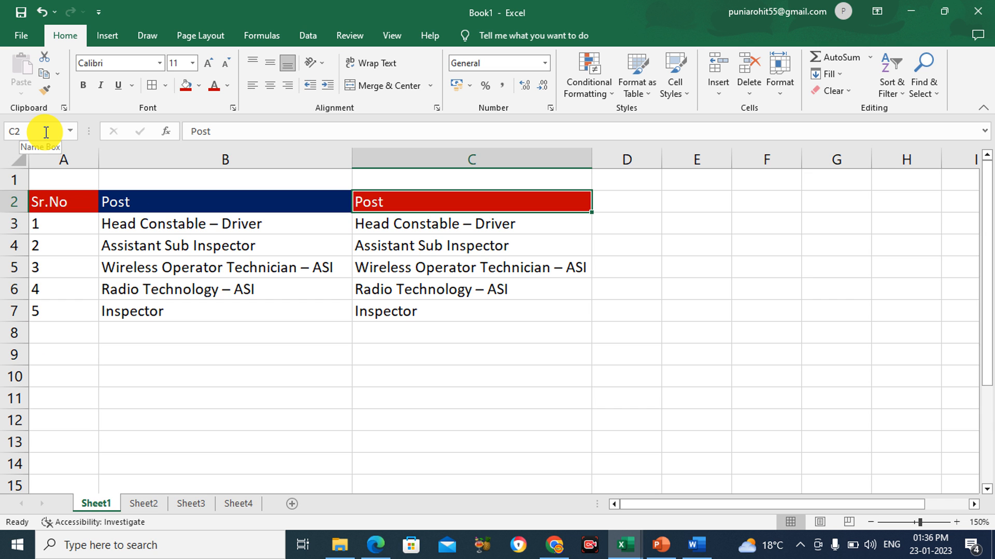
pyautogui.click(640, 205)
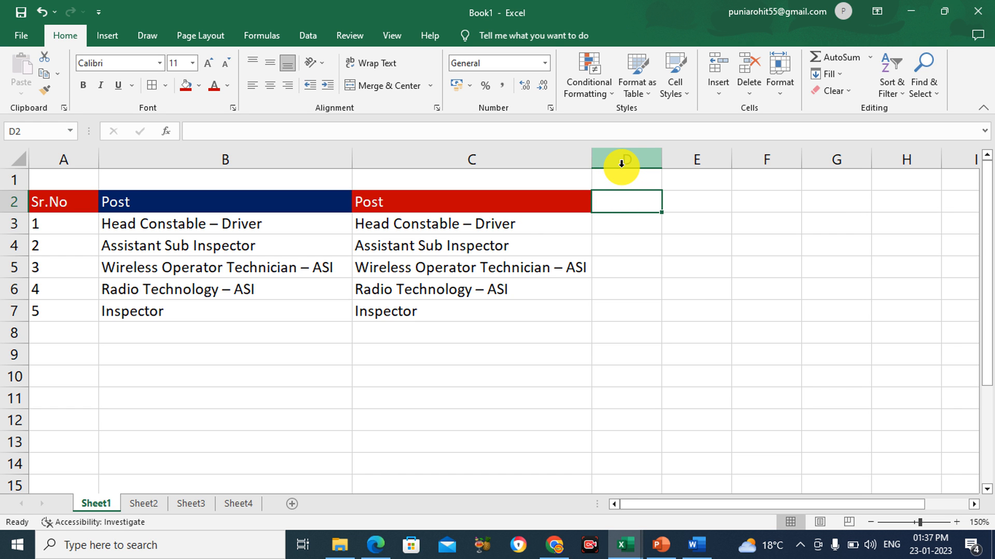
pyautogui.click(645, 224)
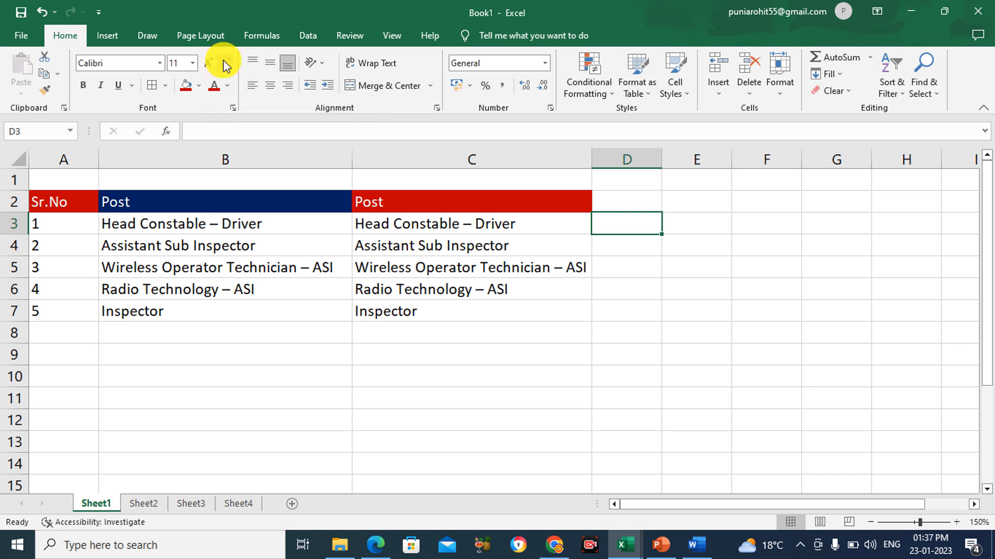
pyautogui.click(190, 64)
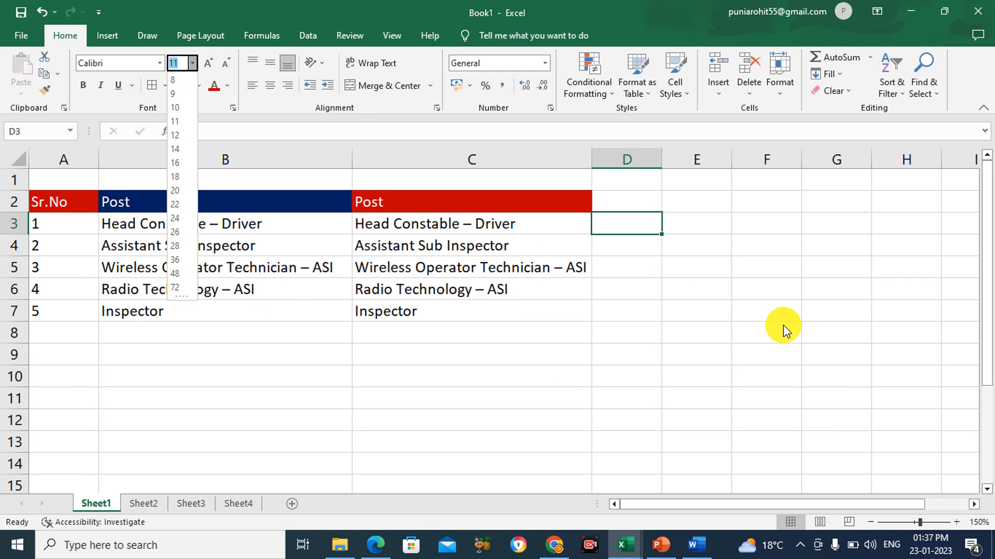
pyautogui.click(782, 325)
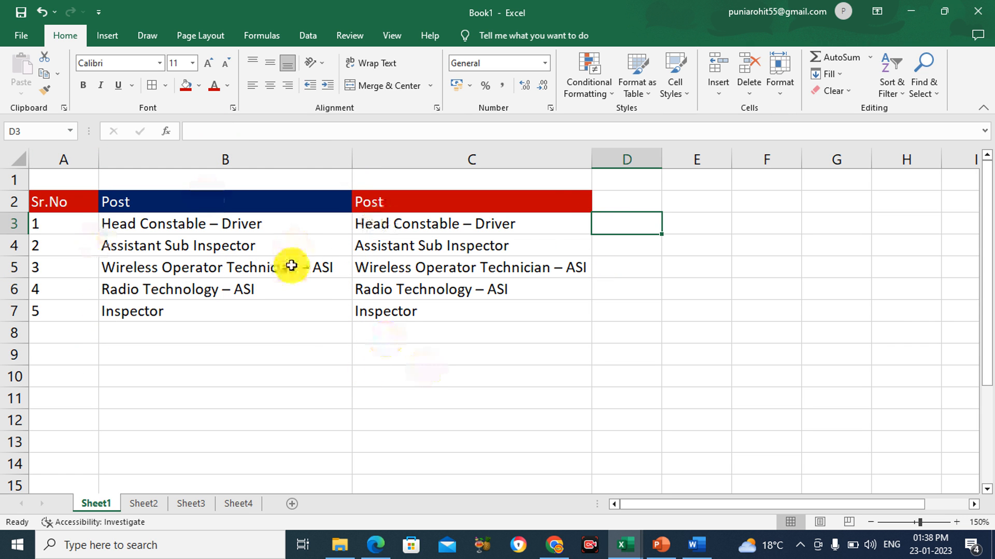
# - On Sheet2, change the font of the pay scale table in A2:C6 to Times New Roman
pyautogui.click(148, 507)
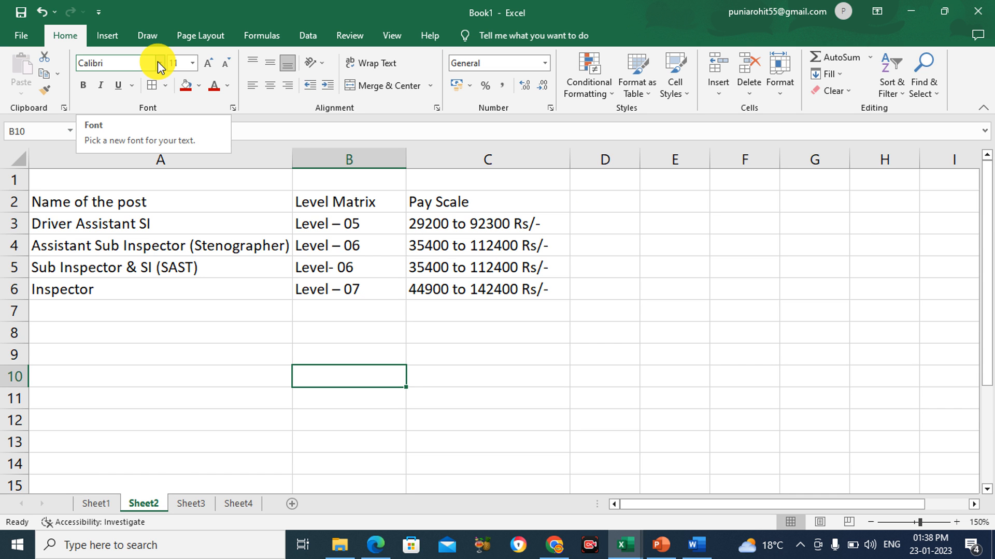
pyautogui.click(68, 202)
pyautogui.click(68, 202)
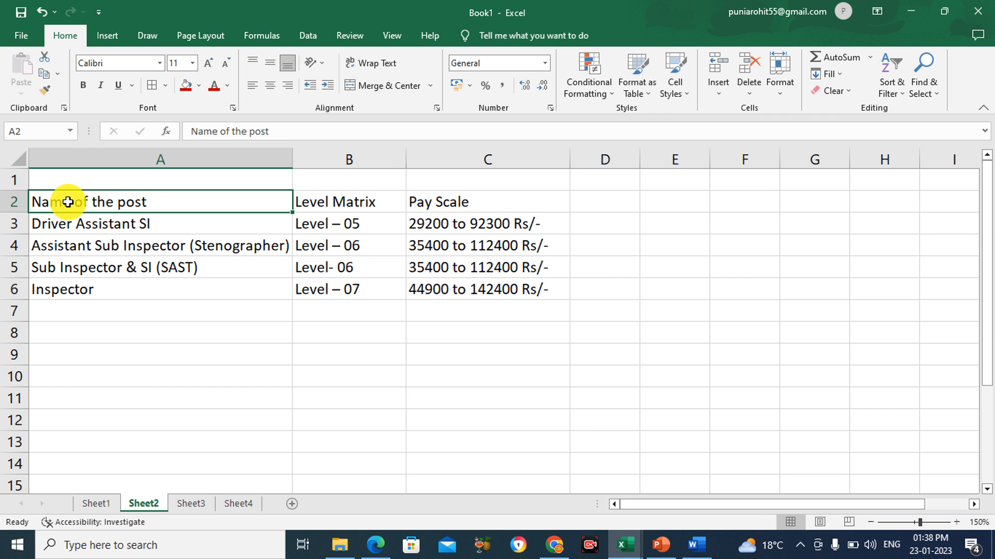
pyautogui.moveTo(68, 202); pyautogui.dragTo(476, 300)
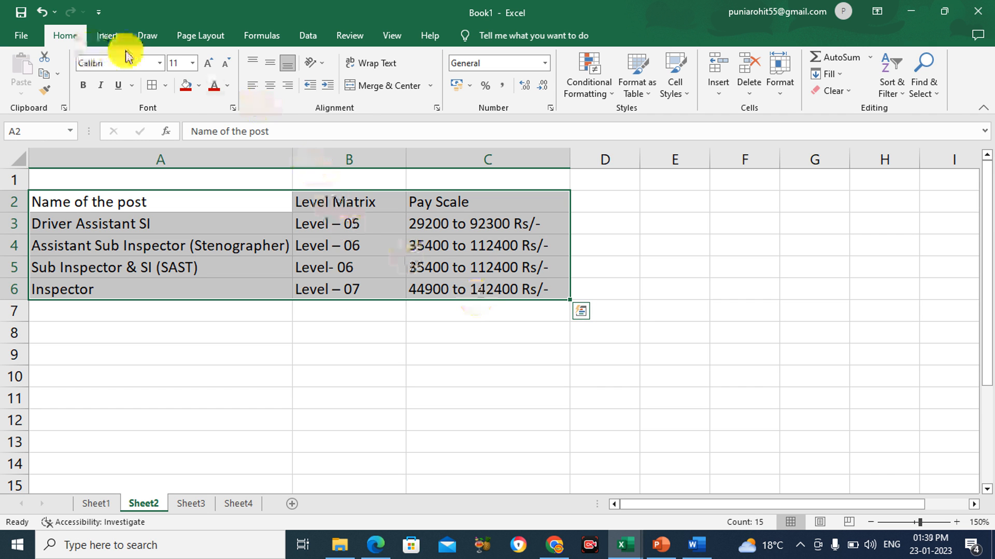
pyautogui.click(162, 66)
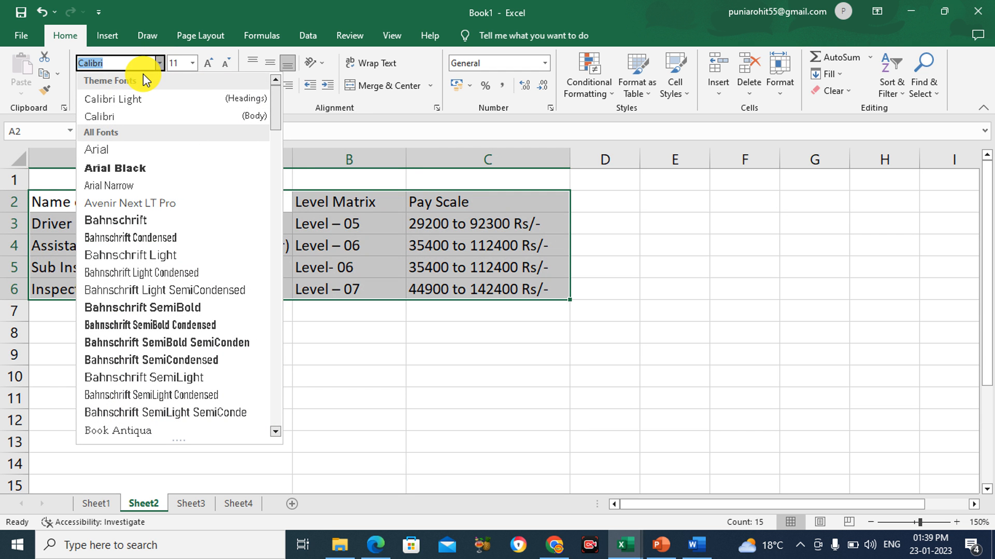
pyautogui.write('Tim')
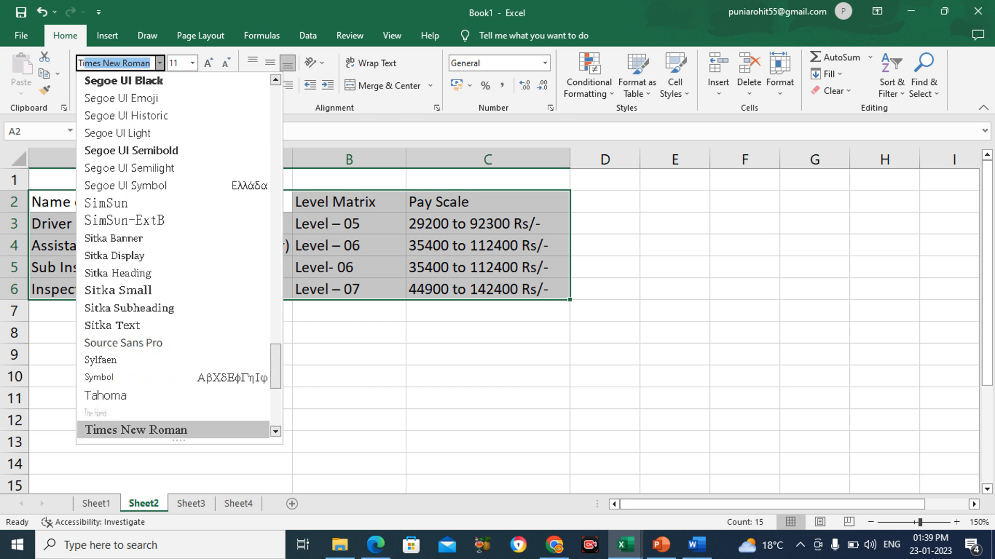
pyautogui.write('es')
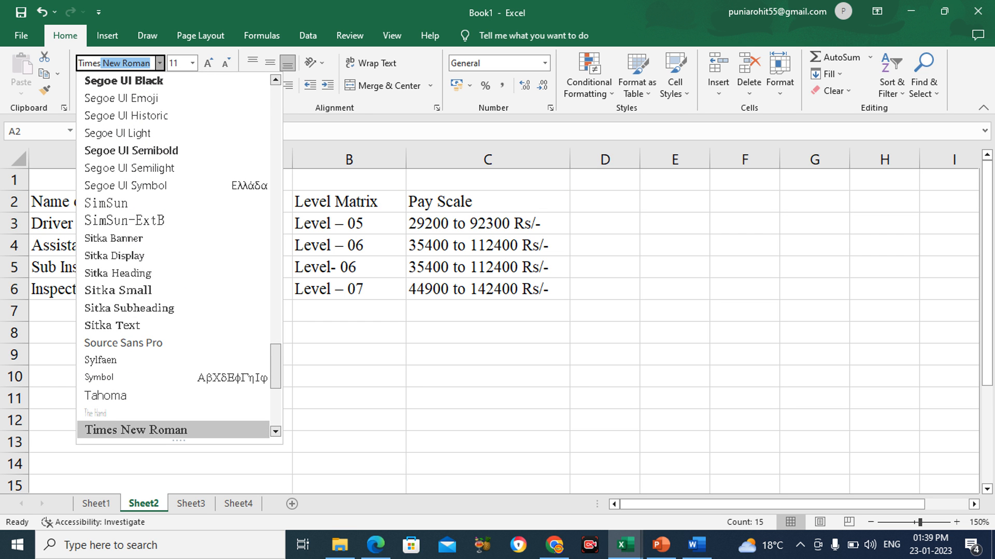
pyautogui.click(118, 436)
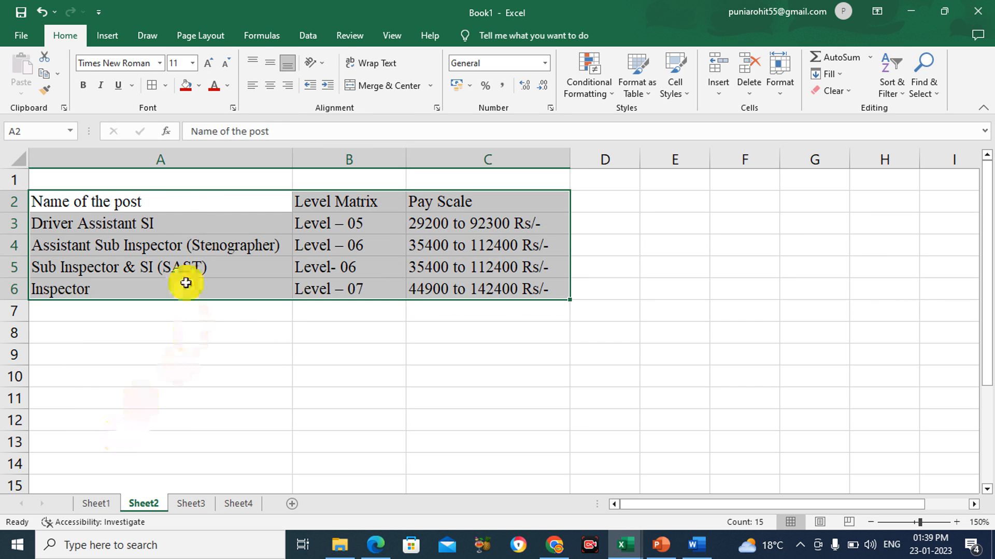
# - Set the font size of the pay scale table in A2:C6 to 12 and deselect the table
pyautogui.click(194, 64)
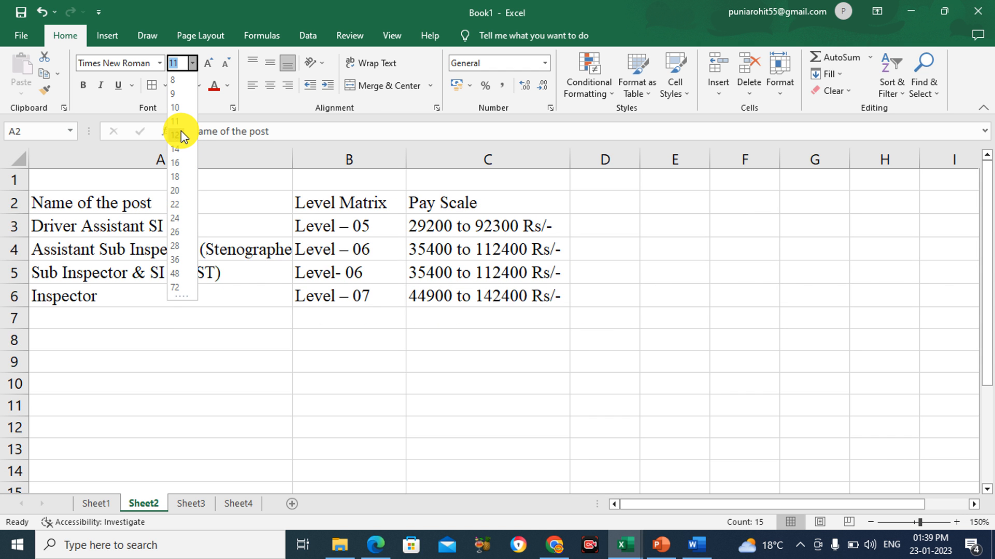
pyautogui.click(176, 135)
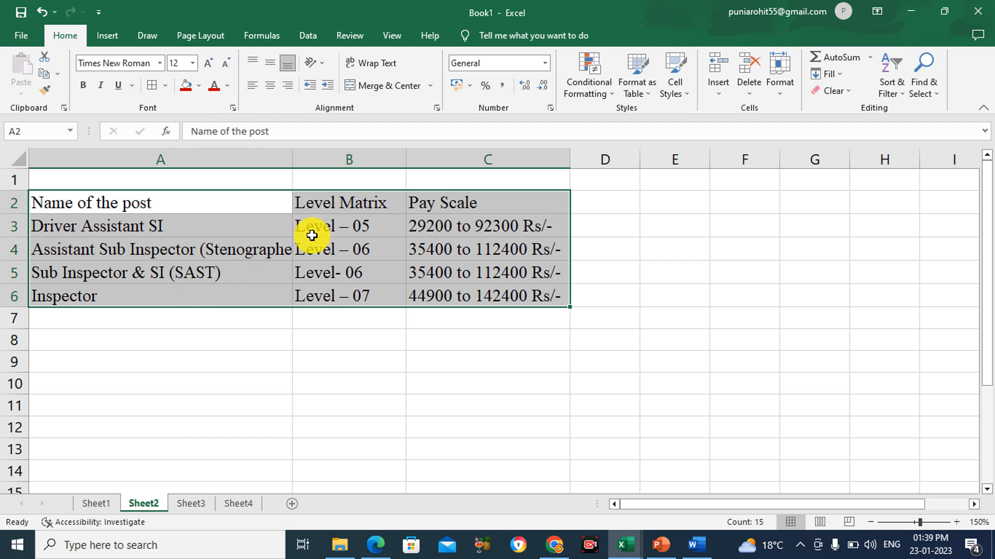
pyautogui.click(333, 341)
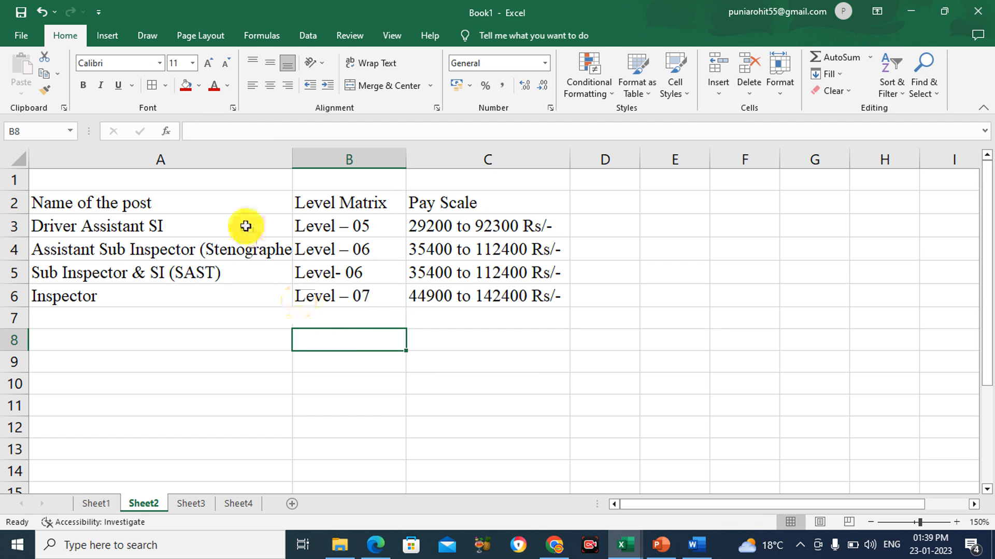
pyautogui.moveTo(64, 199); pyautogui.dragTo(446, 297)
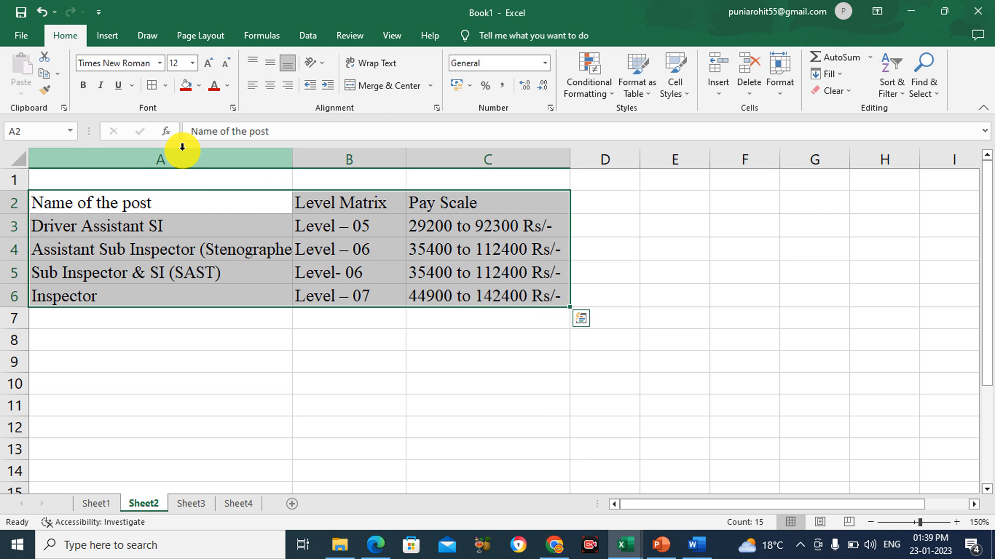
pyautogui.click(165, 313)
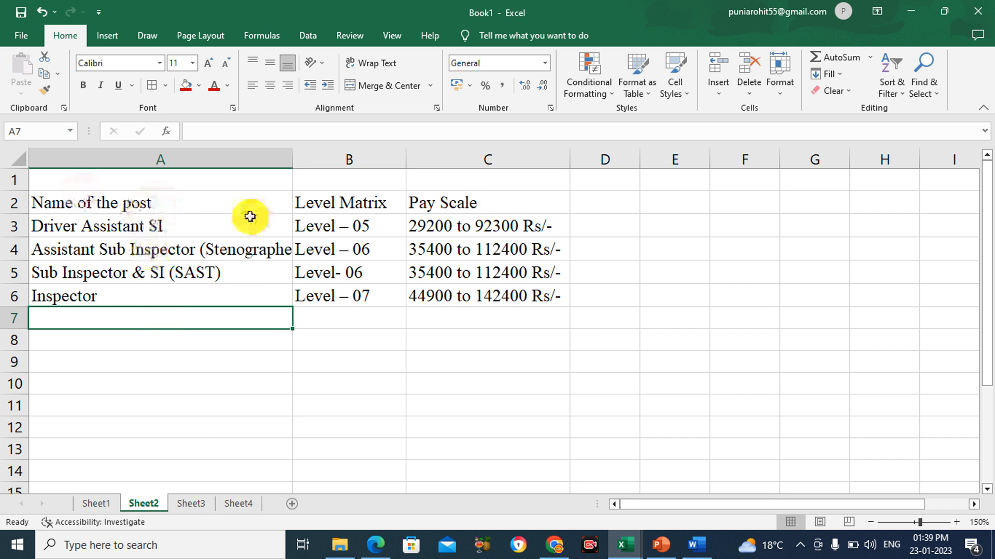
# - Make the header row A2:C2 of the pay scale table bold and deselect it
pyautogui.click(85, 200)
pyautogui.moveTo(213, 200); pyautogui.dragTo(426, 207)
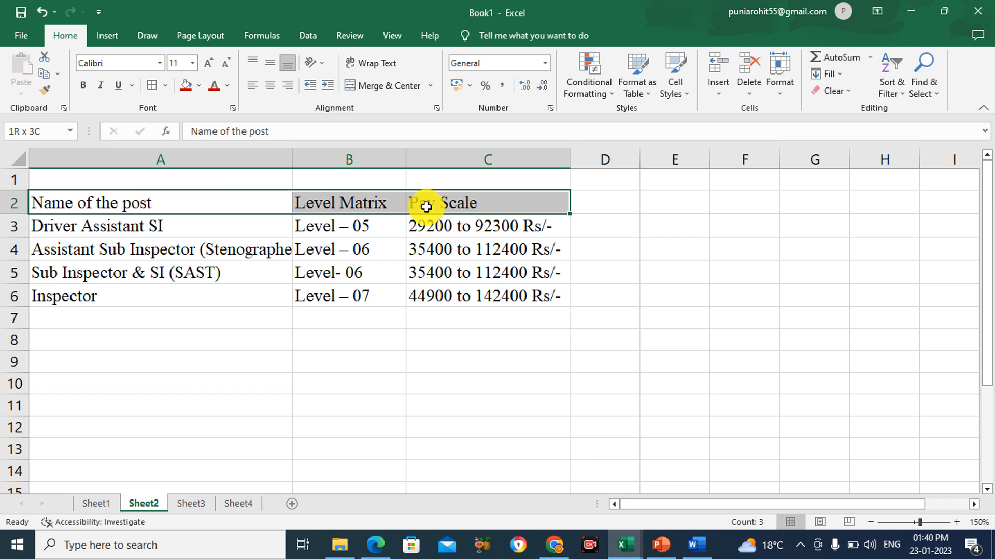
pyautogui.moveTo(426, 207); pyautogui.dragTo(426, 207)
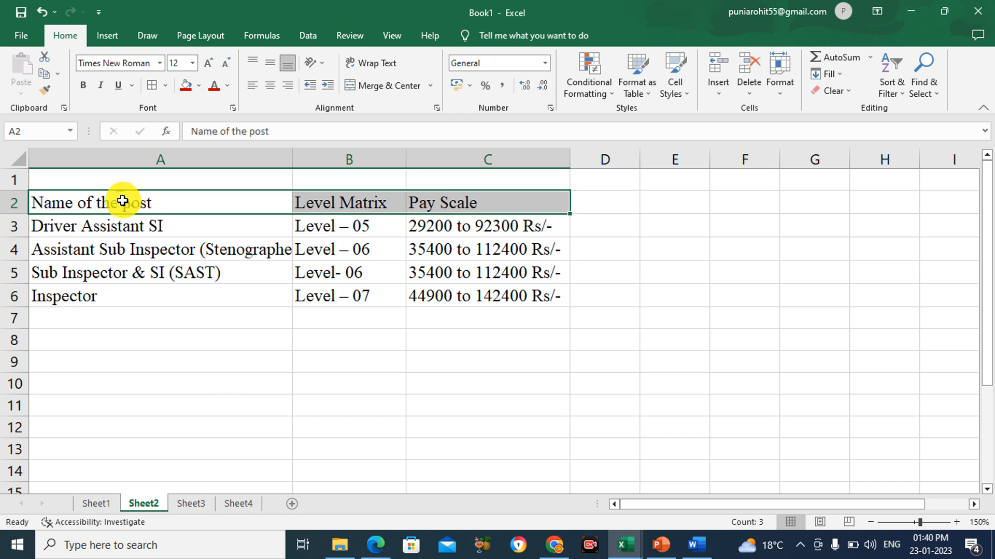
pyautogui.click(84, 88)
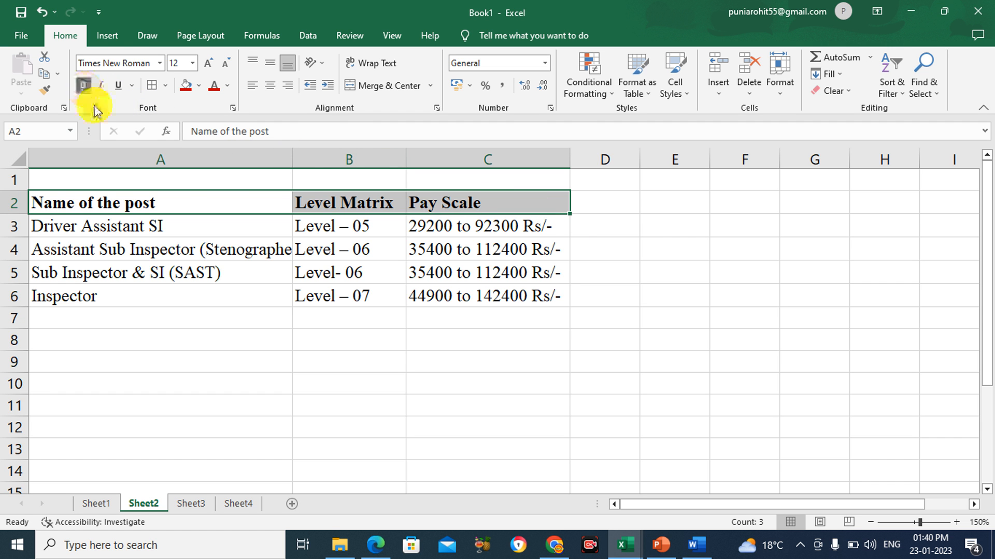
pyautogui.click(44, 12)
pyautogui.click(83, 87)
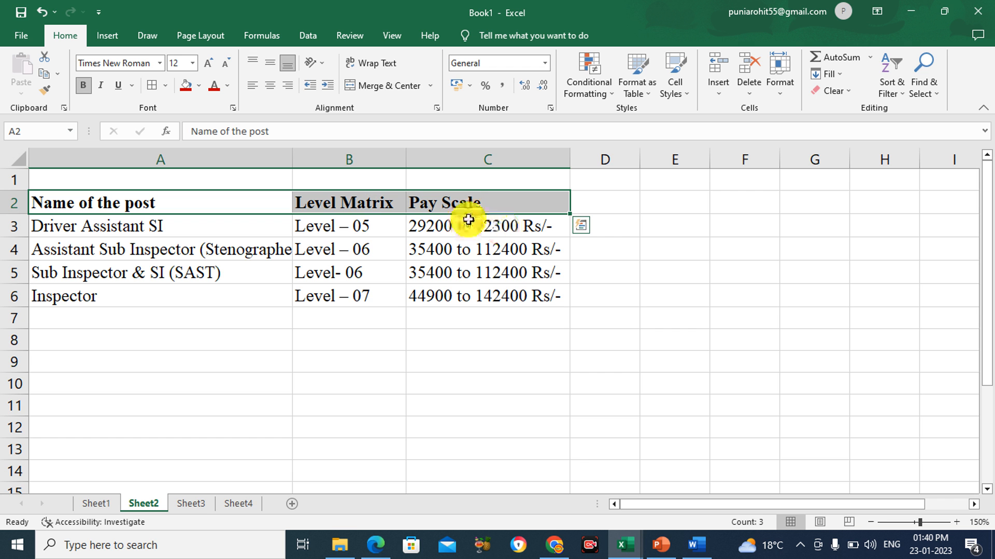
pyautogui.click(242, 264)
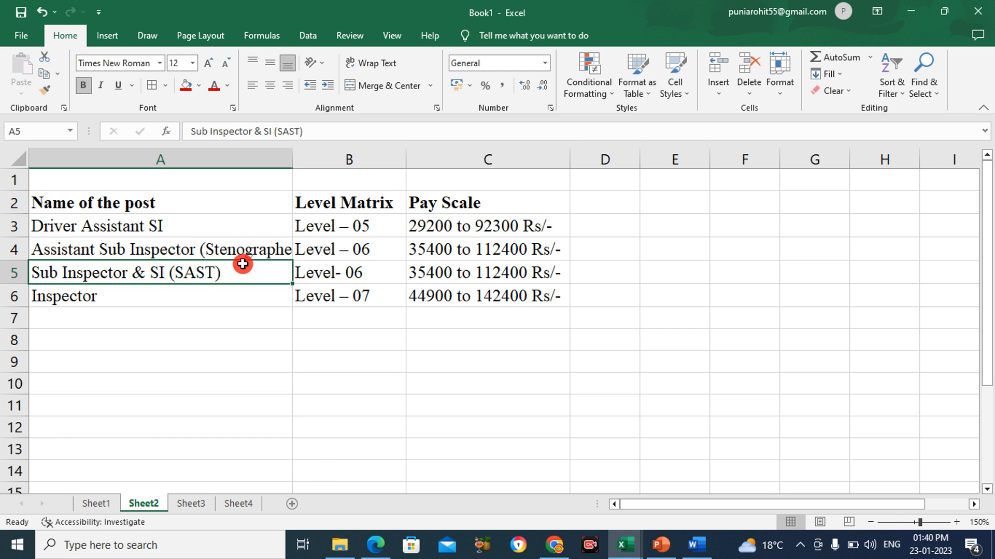
pyautogui.moveTo(111, 200); pyautogui.dragTo(493, 306)
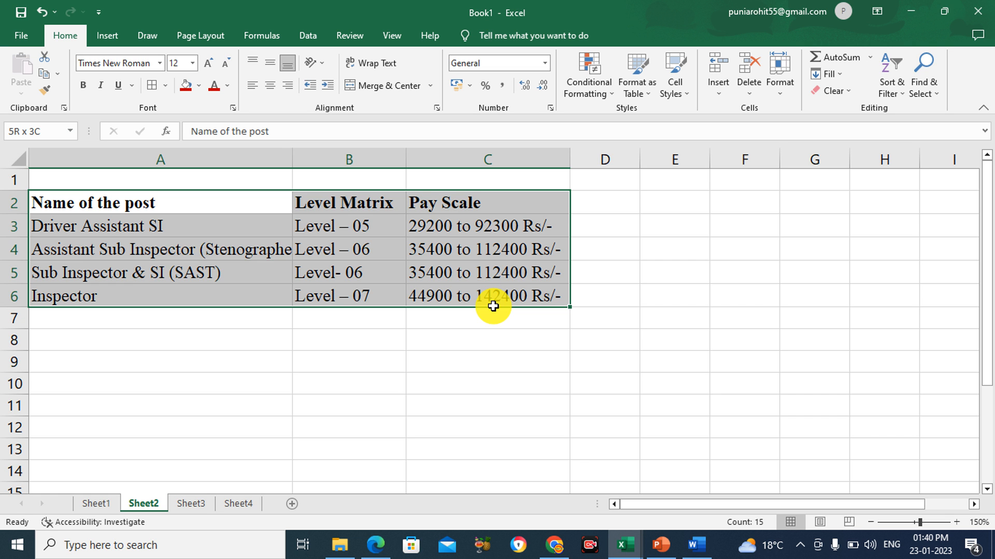
pyautogui.moveTo(492, 307); pyautogui.dragTo(492, 306)
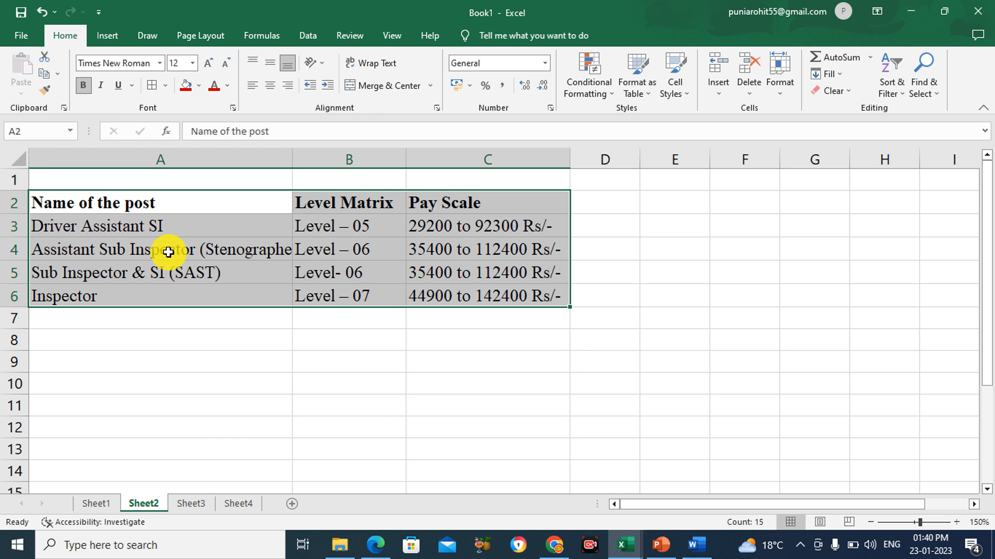
pyautogui.click(179, 358)
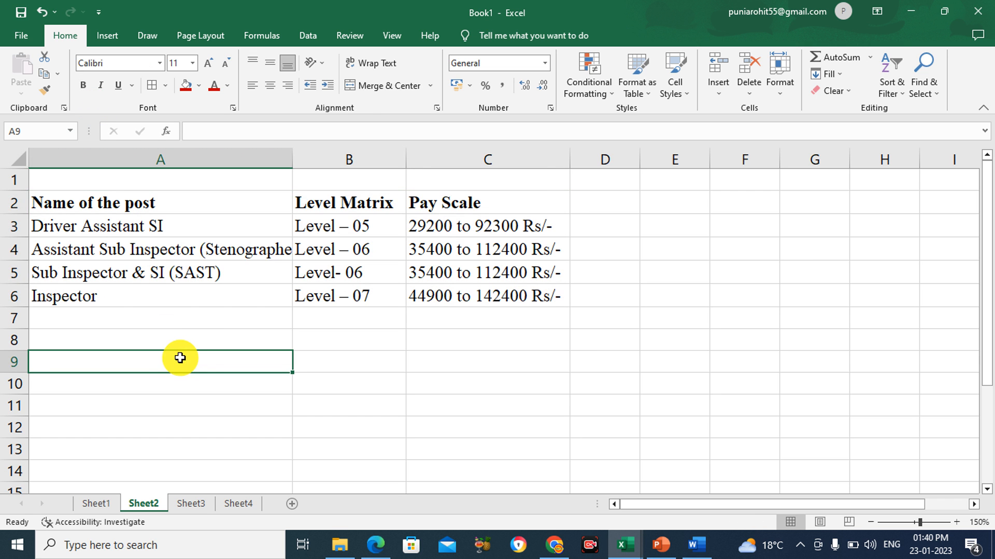
pyautogui.click(115, 202)
pyautogui.moveTo(265, 210)
pyautogui.mouseDown()
pyautogui.moveTo(437, 211)
pyautogui.moveTo(426, 206)
pyautogui.mouseUp()
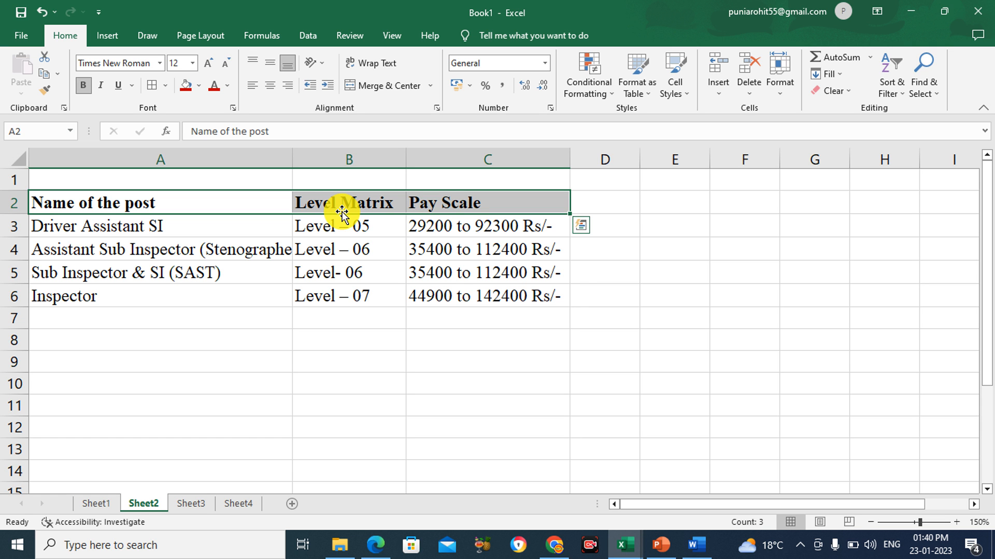
# - Apply bold to the Level Matrix value in B5 and to the Pay Scale values in C3:C6
pyautogui.click(326, 276)
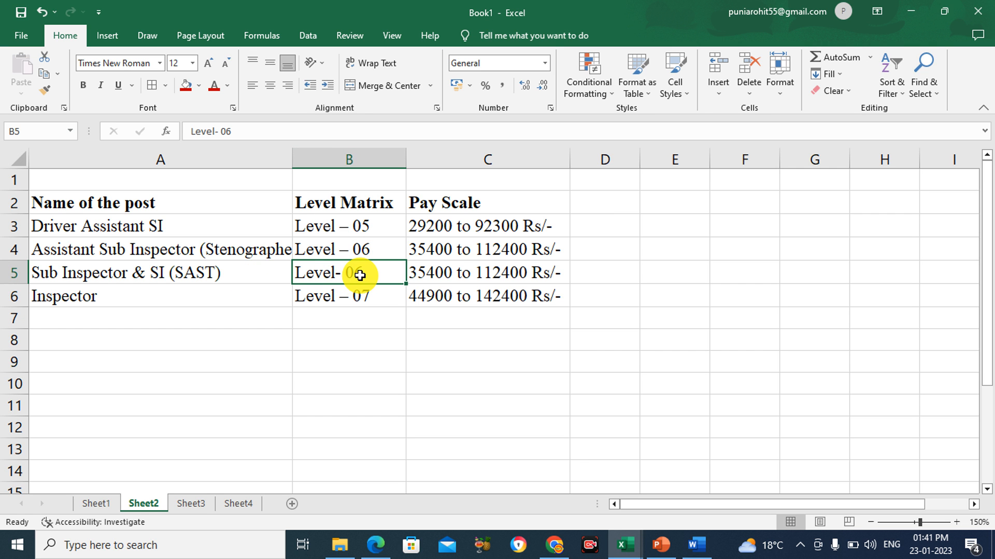
pyautogui.hotkey('ctrl', 'b')
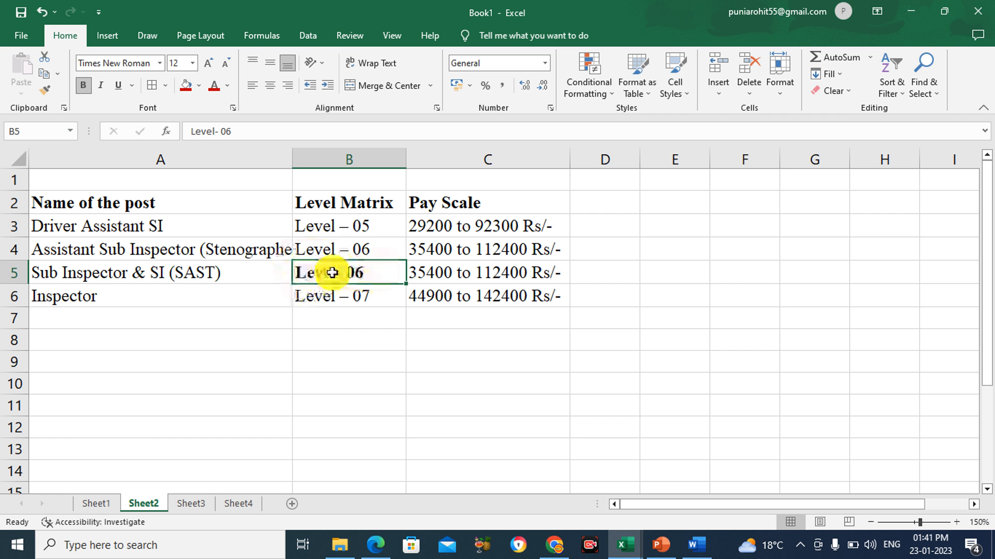
pyautogui.moveTo(462, 224); pyautogui.dragTo(468, 292)
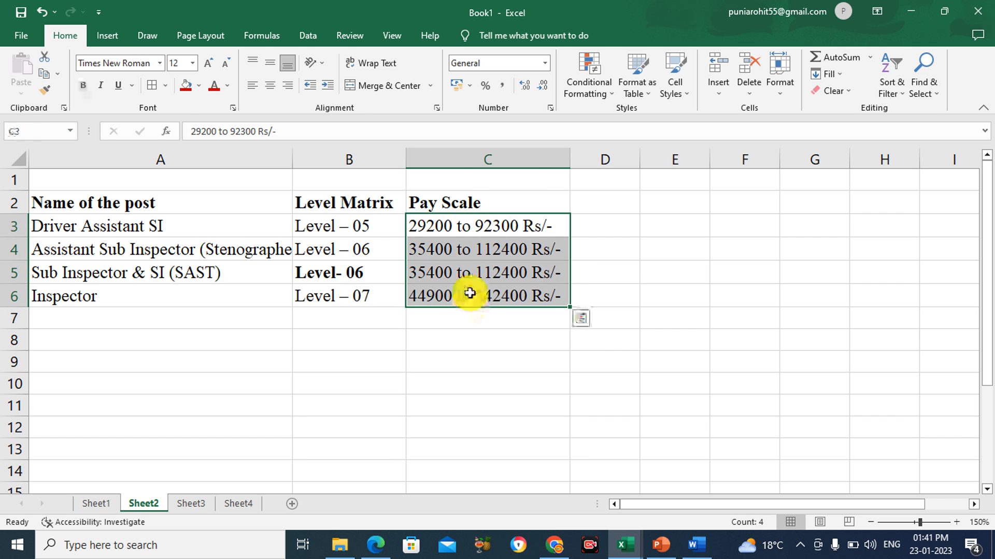
pyautogui.click(465, 219)
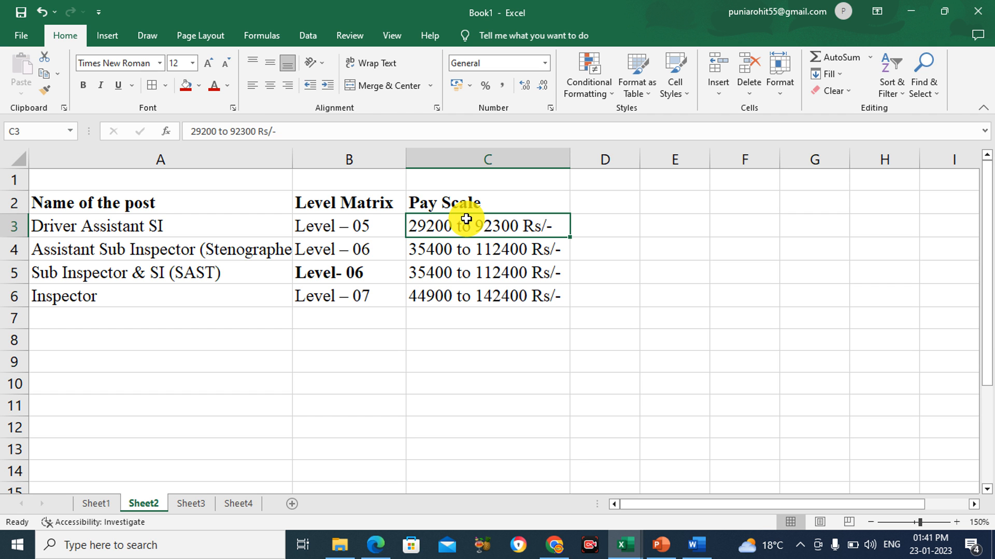
pyautogui.moveTo(462, 227); pyautogui.dragTo(462, 295)
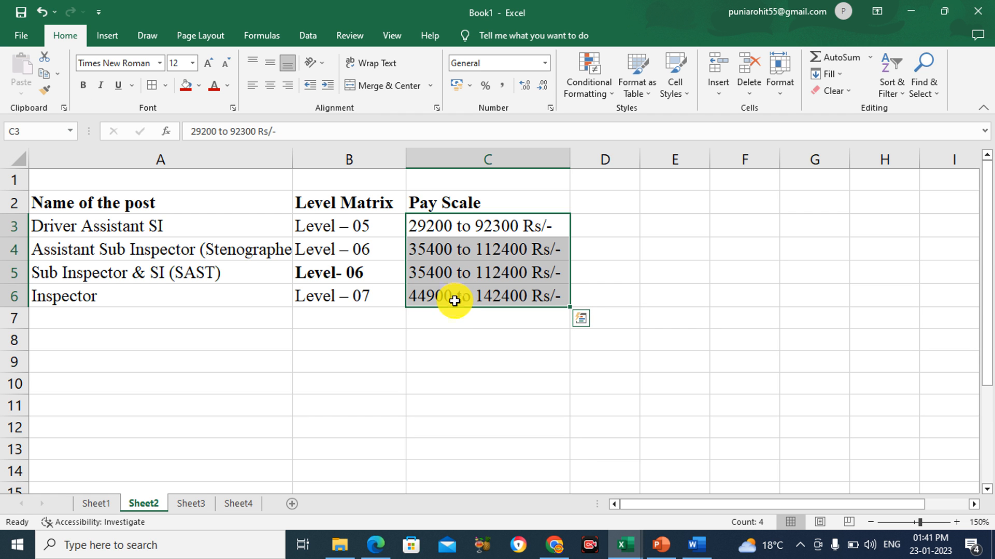
pyautogui.hotkey('ctrl', 'b')
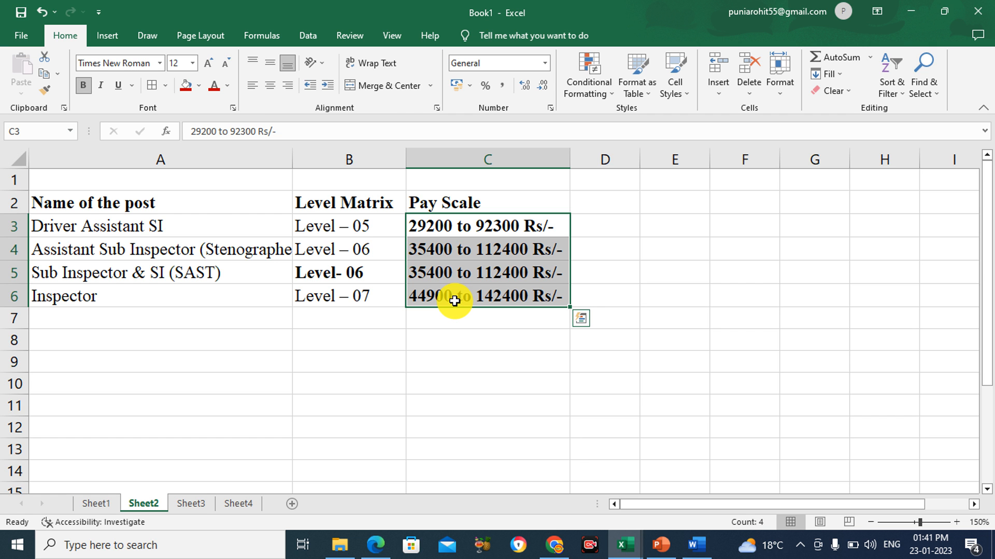
# - Undo the bold formatting of C3:C6 and B5
pyautogui.click(42, 11)
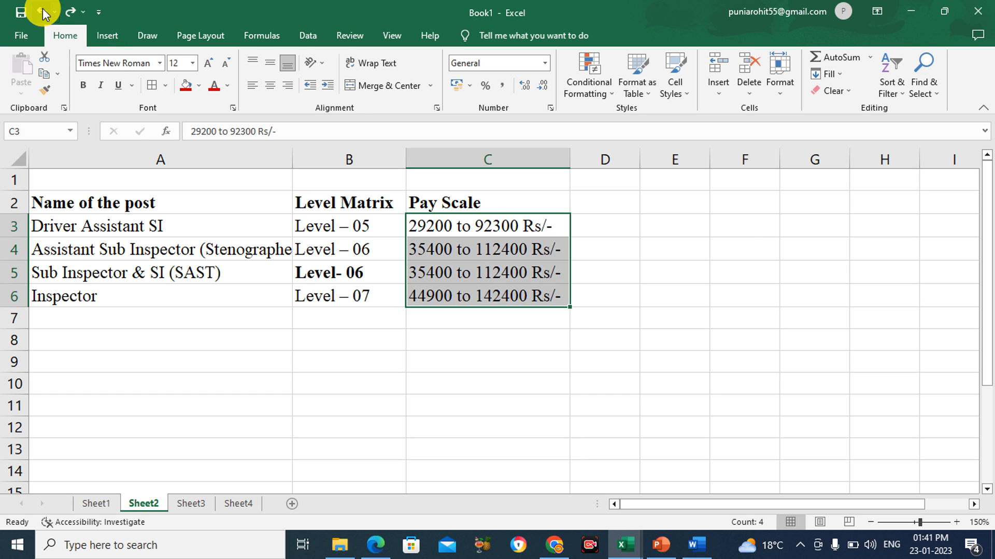
pyautogui.click(41, 11)
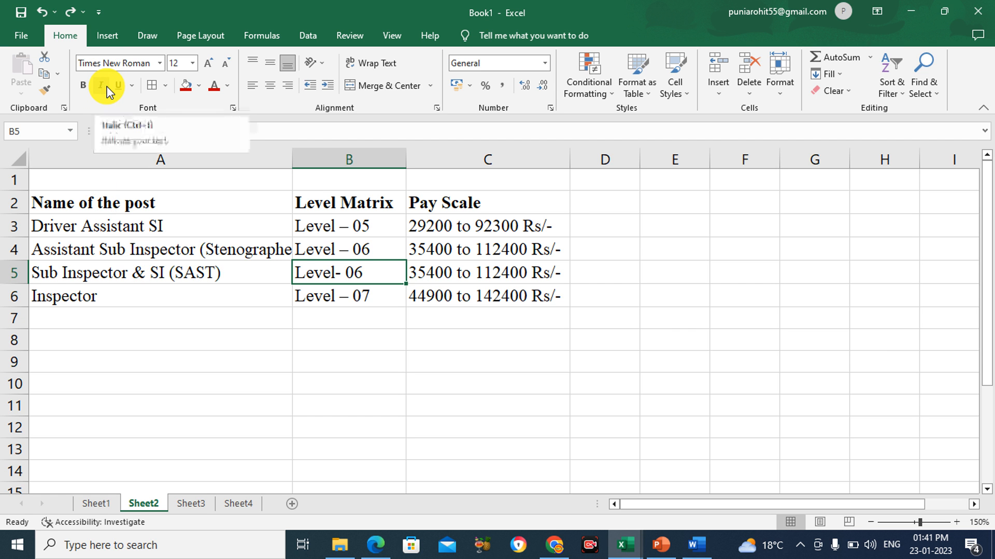
# - Make the table headers in A2:C2 italic and underlined, then deselect them
pyautogui.moveTo(87, 199); pyautogui.dragTo(445, 204)
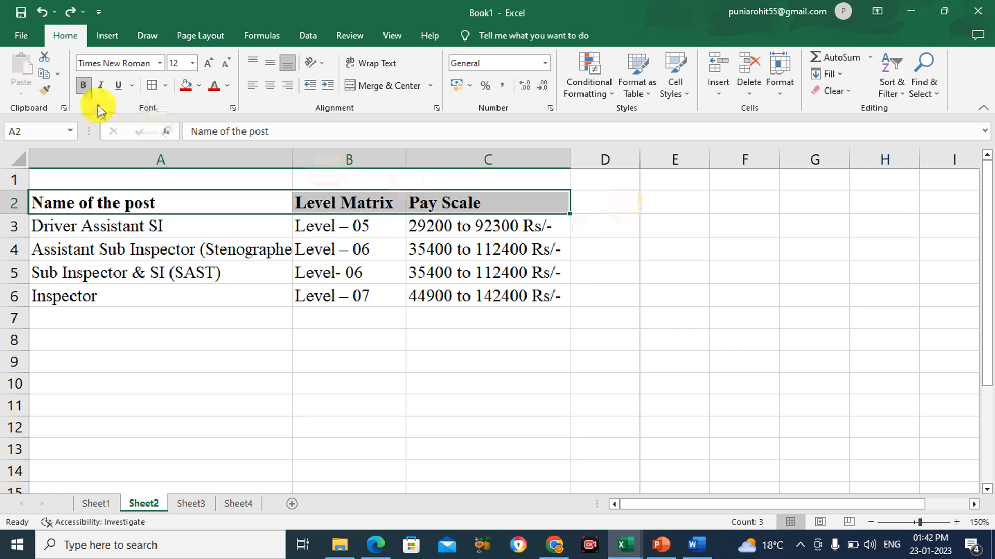
pyautogui.click(102, 86)
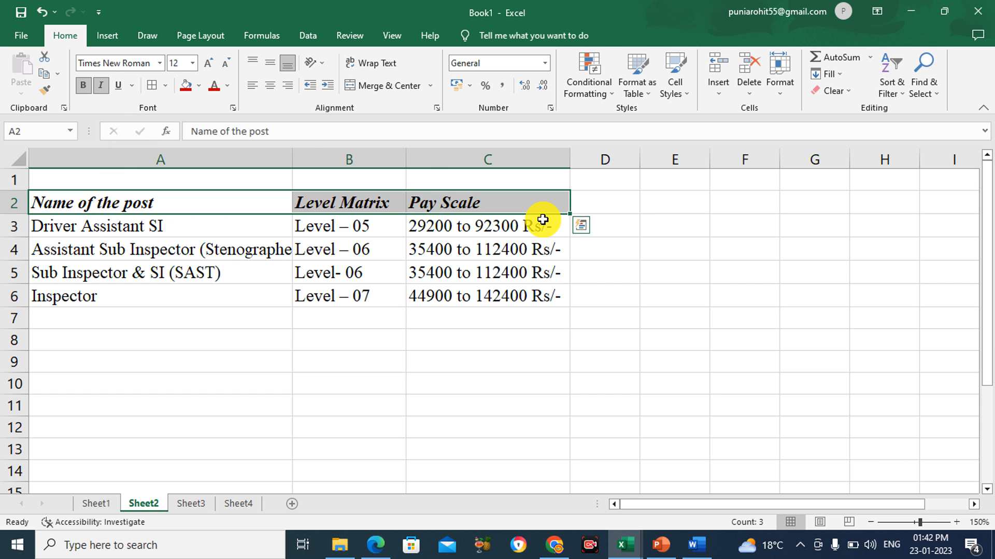
pyautogui.click(118, 85)
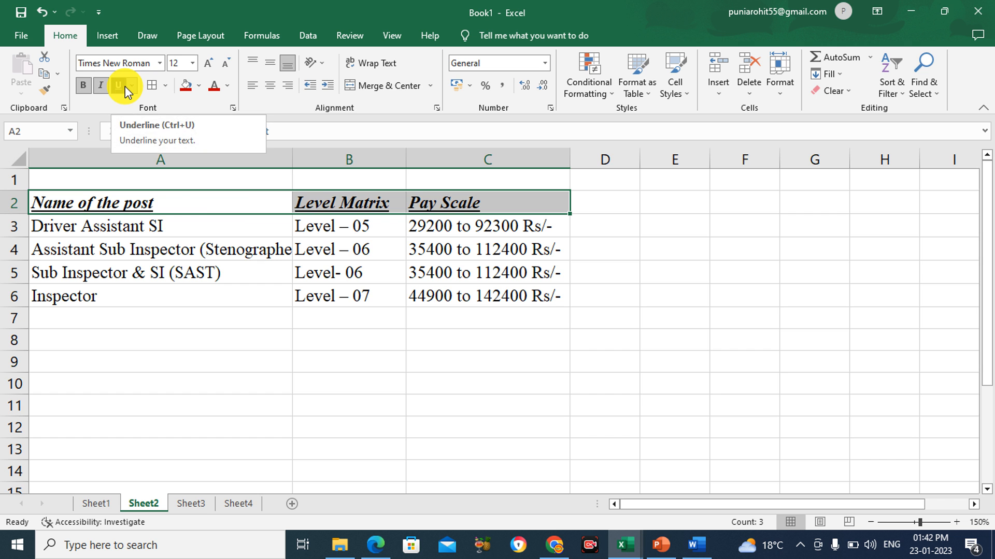
pyautogui.click(168, 295)
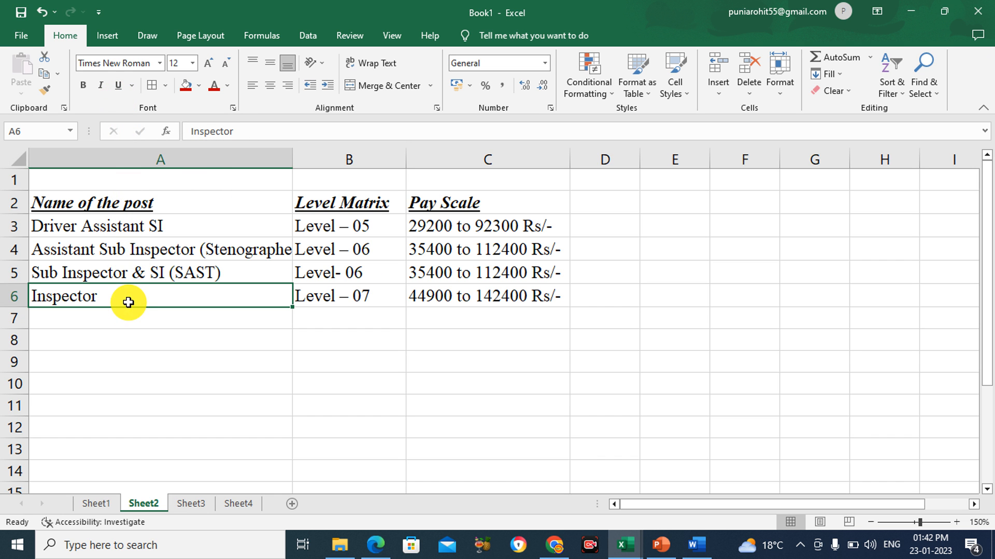
pyautogui.moveTo(128, 303); pyautogui.dragTo(128, 229)
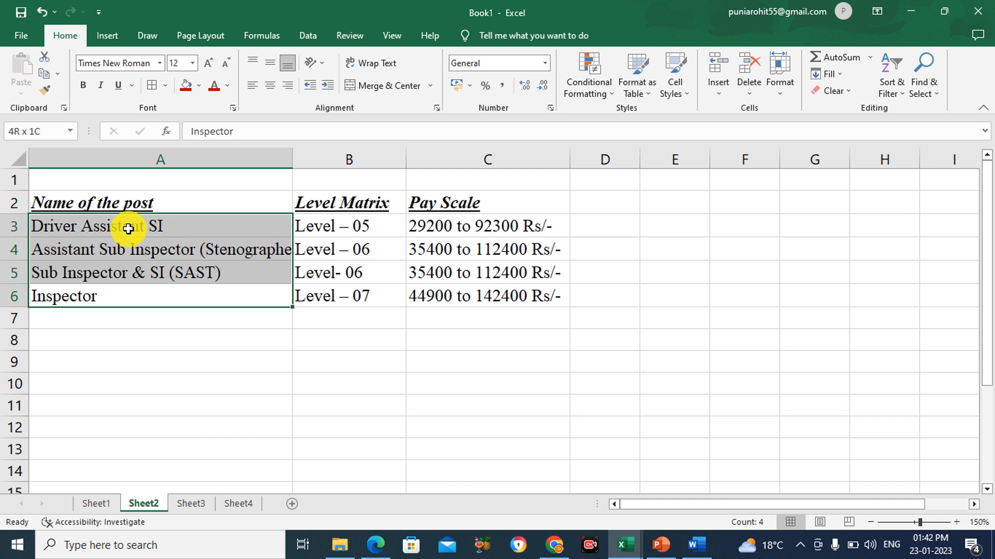
pyautogui.click(127, 345)
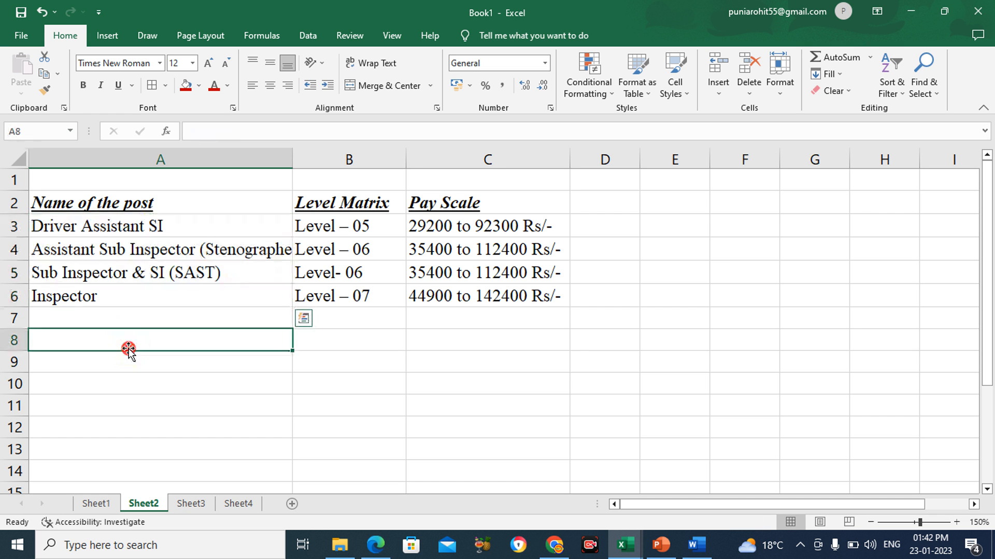
# - Underline the Sub Inspector & SI (SAST) entry in A5 and undo the underline
pyautogui.click(129, 277)
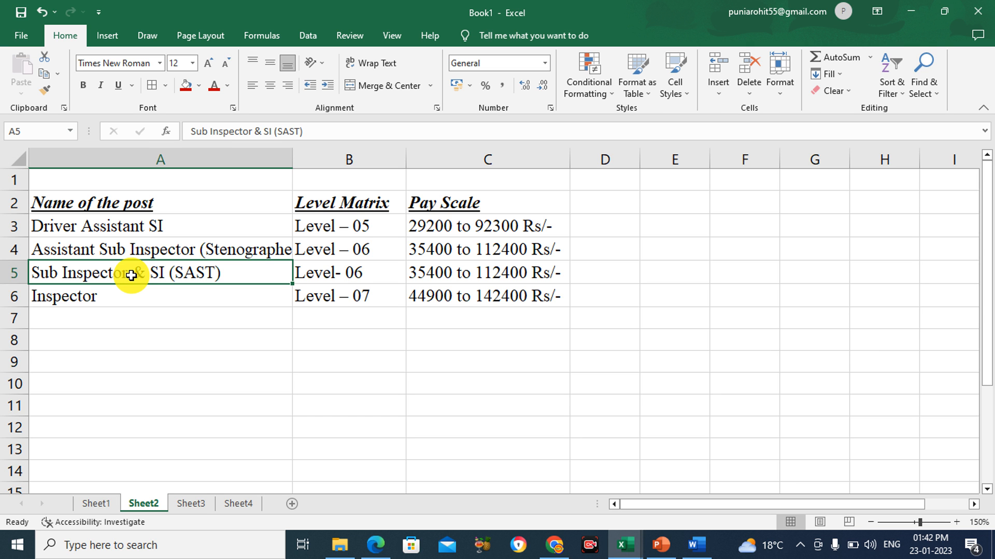
pyautogui.hotkey('ctrl', 'u')
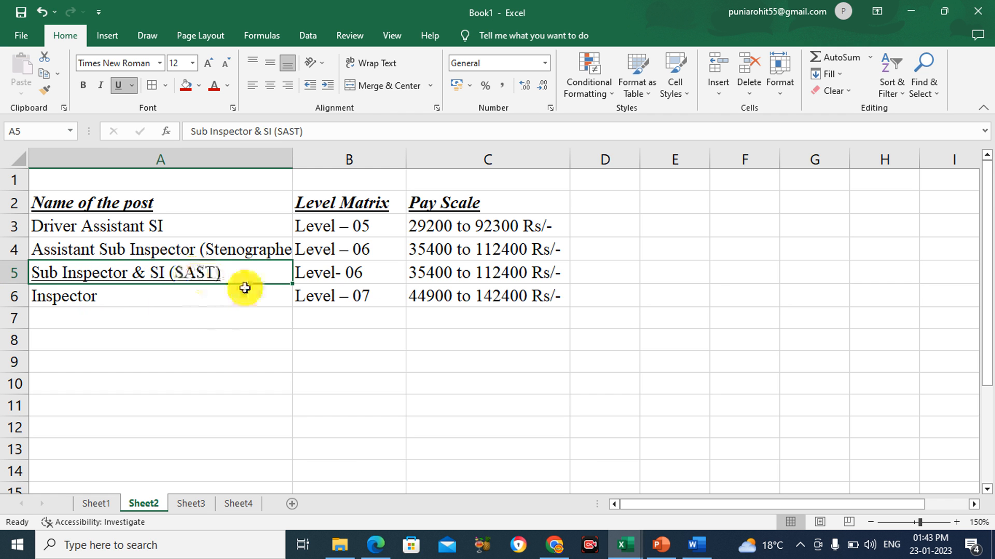
pyautogui.click(41, 11)
pyautogui.click(347, 265)
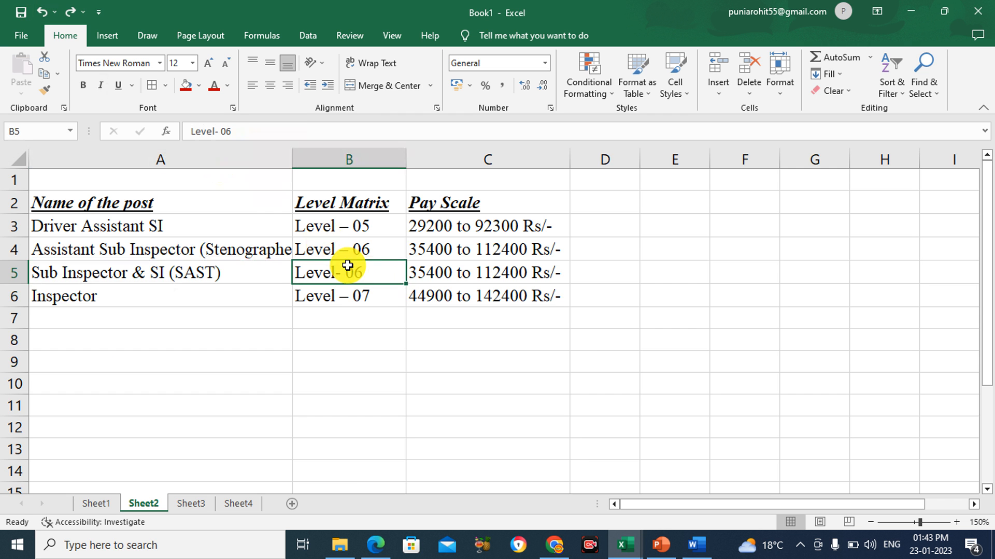
pyautogui.click(163, 84)
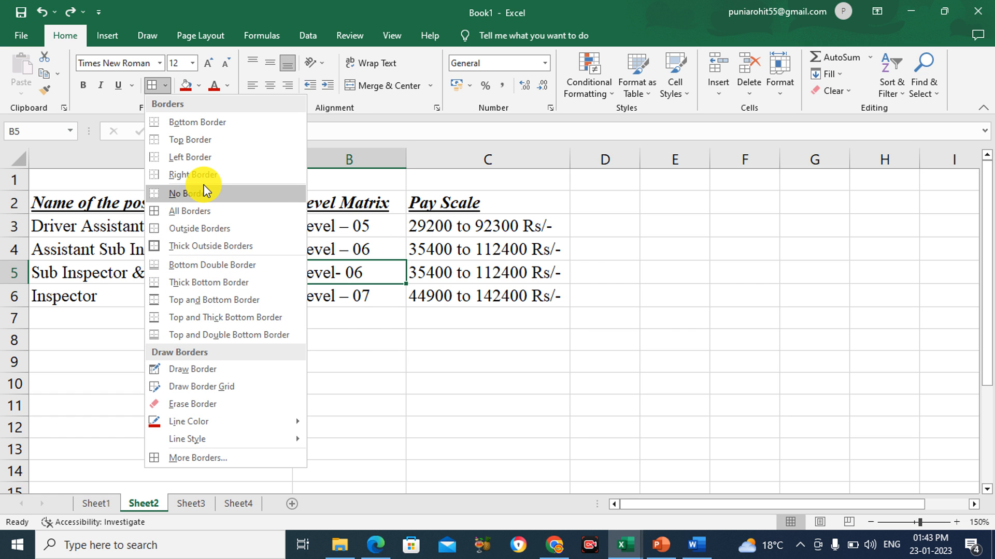
pyautogui.click(365, 326)
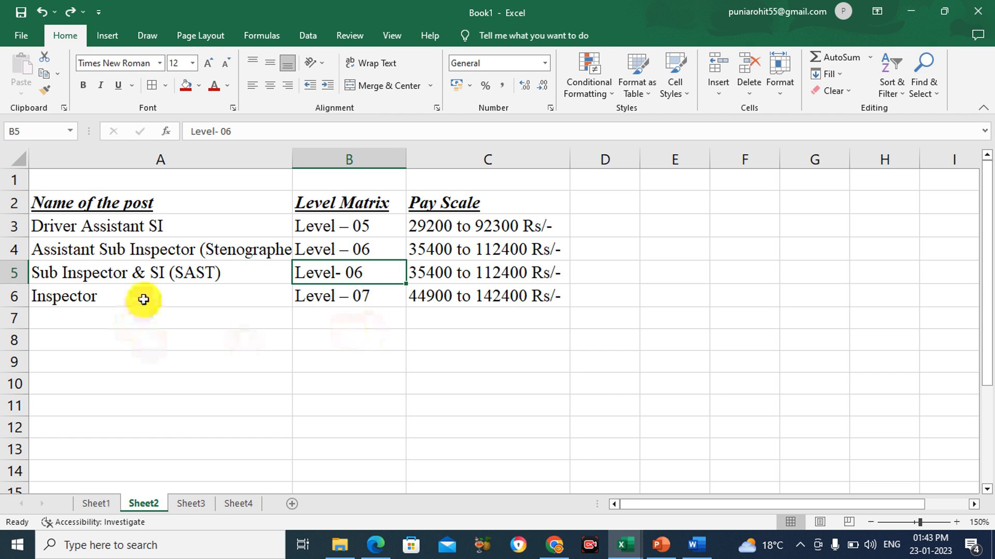
# - Apply All Borders to the pay scale table in A2:C6 and deselect the table
pyautogui.click(57, 202)
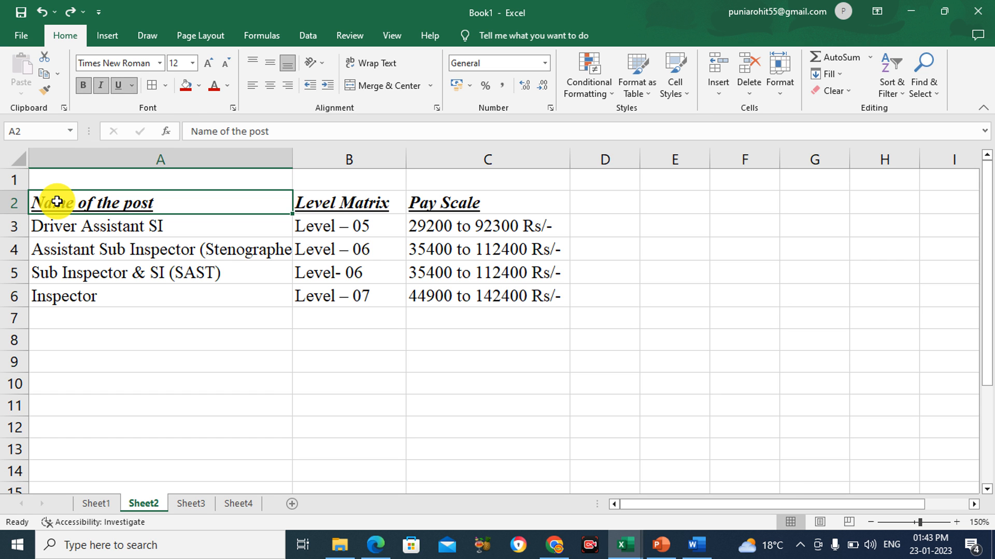
pyautogui.moveTo(57, 202); pyautogui.dragTo(481, 296)
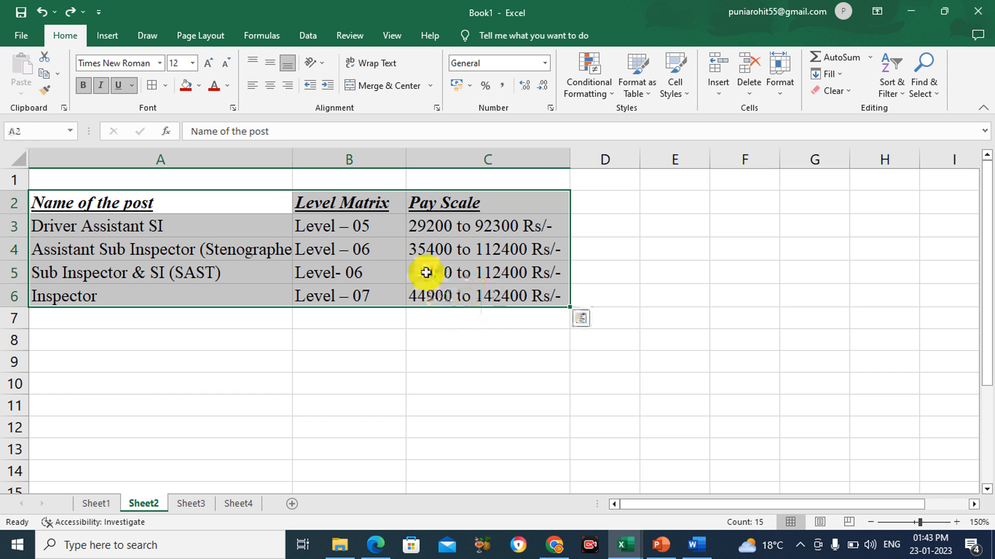
pyautogui.click(166, 89)
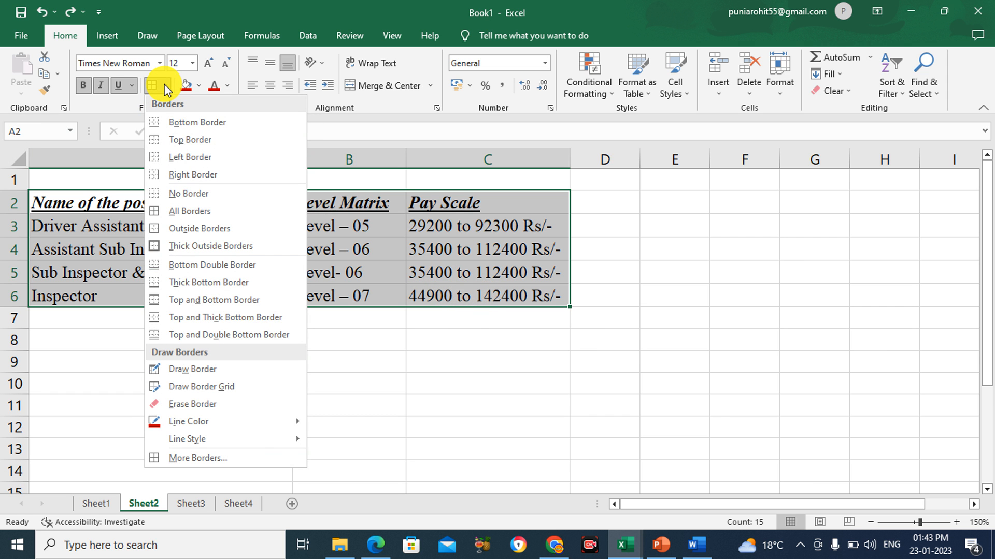
pyautogui.click(174, 205)
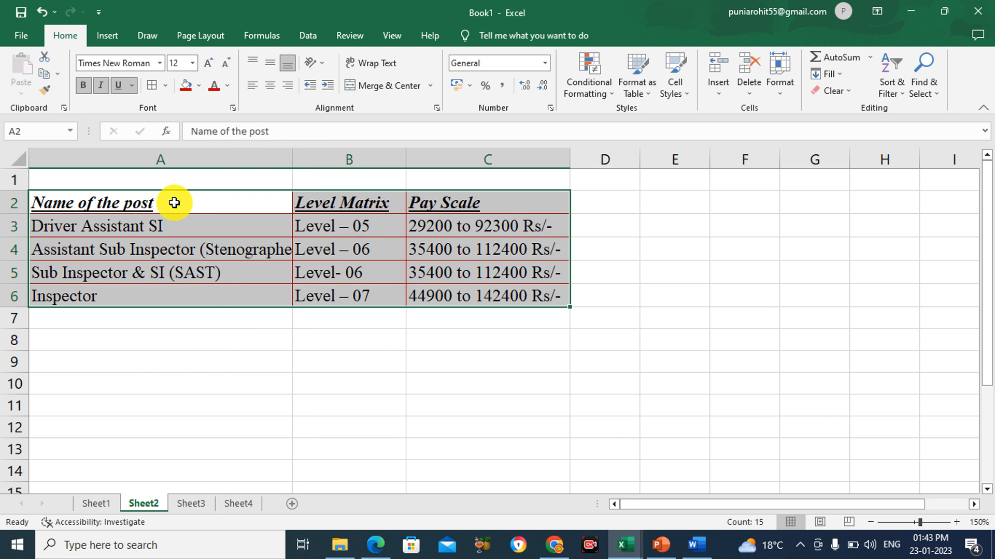
pyautogui.click(212, 353)
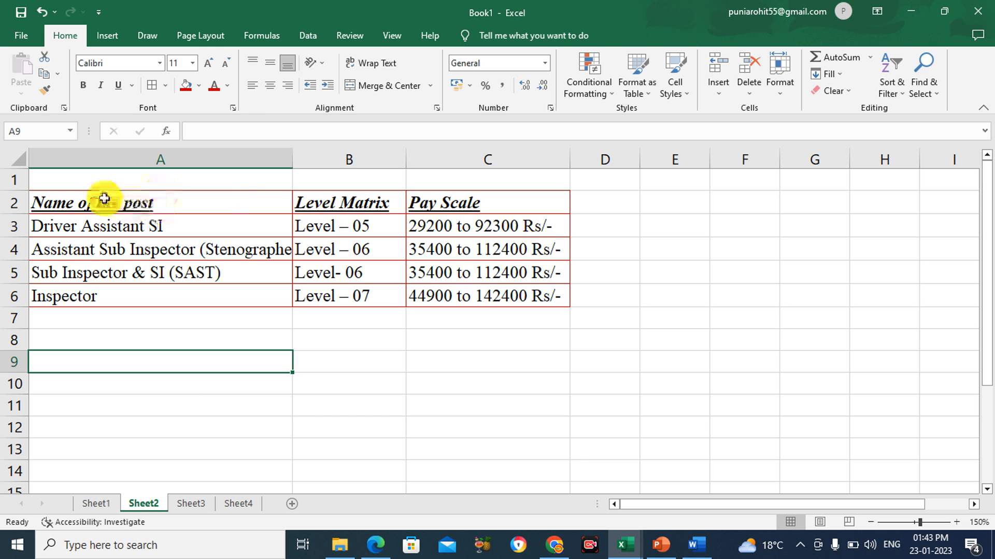
# - Remove all borders from the pay scale table in A2:C6 with No Border and deselect the table
pyautogui.moveTo(84, 195)
pyautogui.mouseDown()
pyautogui.moveTo(319, 265)
pyautogui.moveTo(457, 291)
pyautogui.mouseUp()
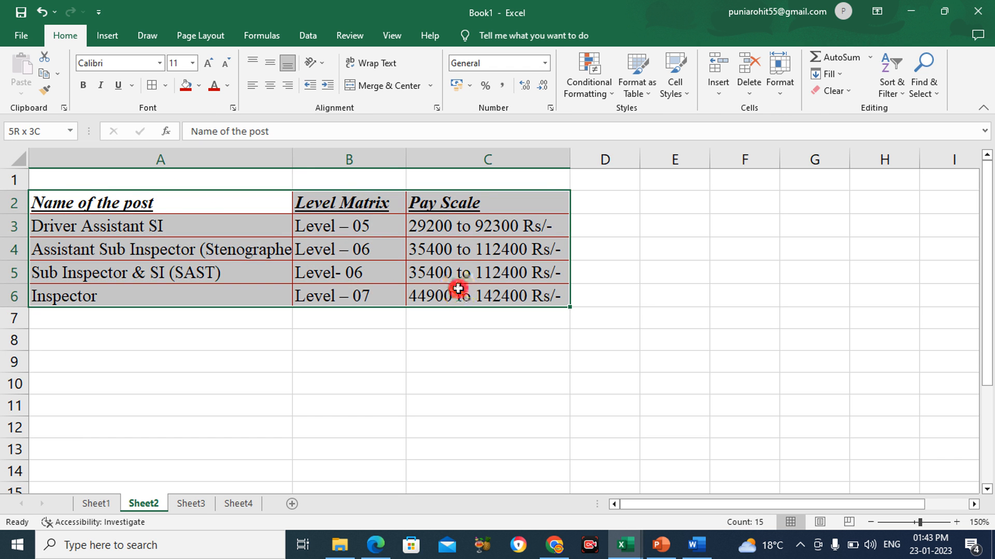
pyautogui.click(228, 86)
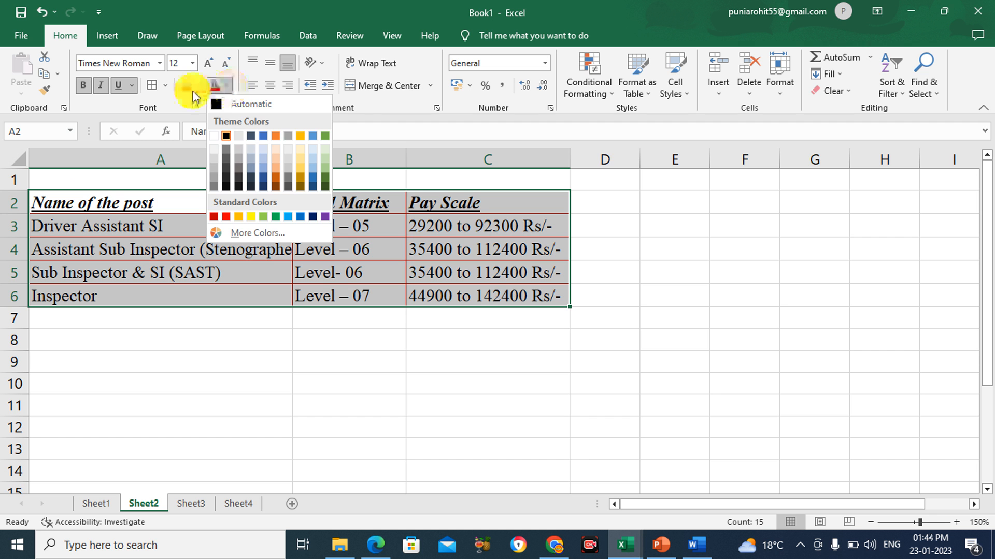
pyautogui.click(169, 84)
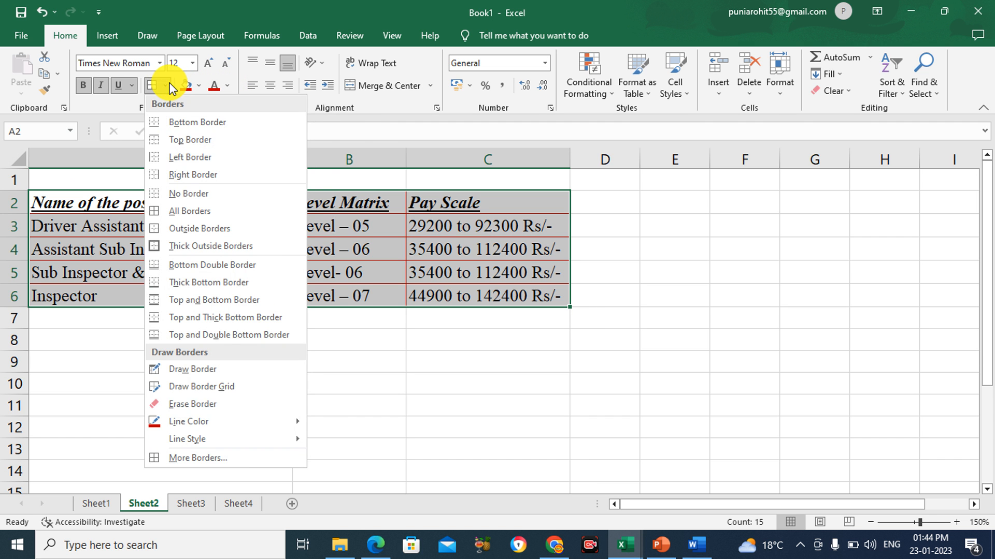
pyautogui.click(173, 195)
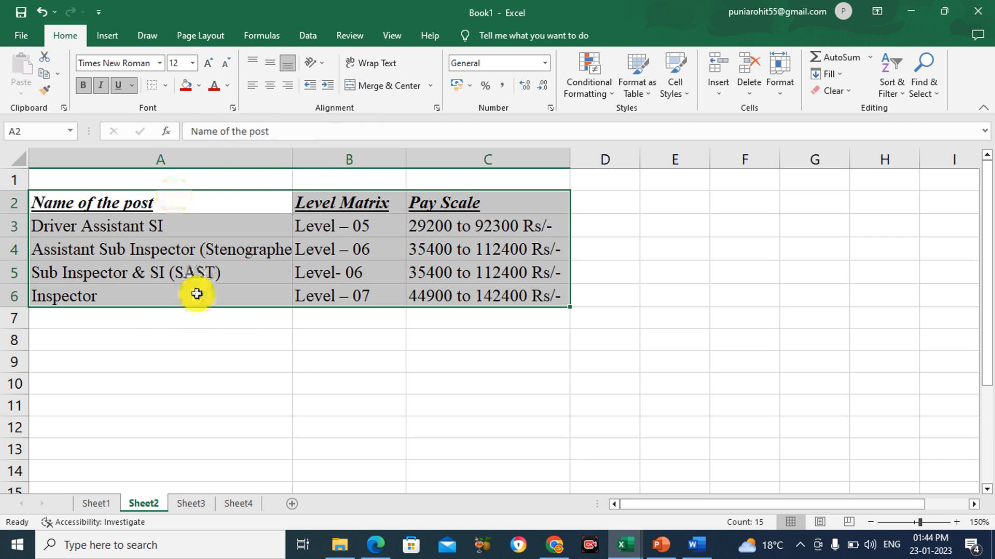
pyautogui.click(213, 355)
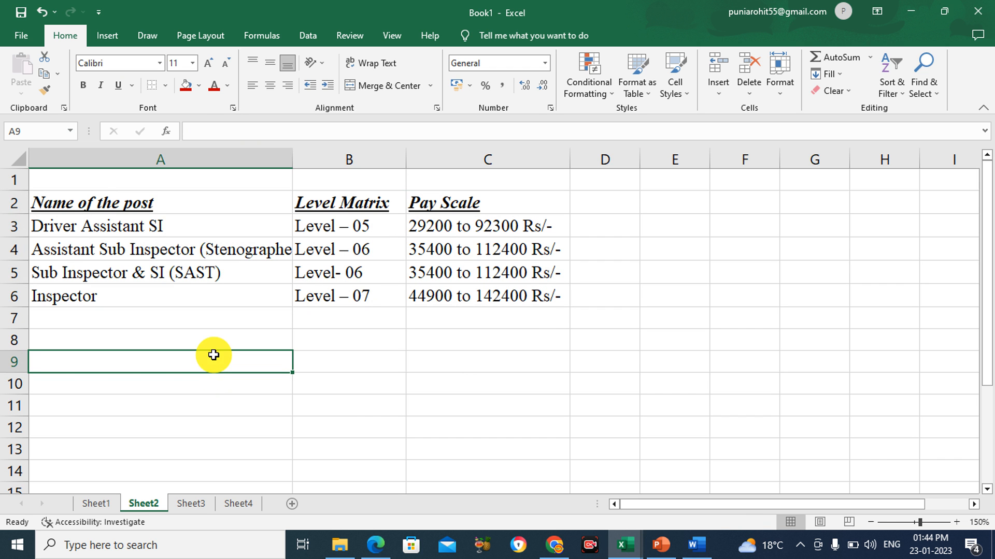
# - Apply a Right Border to the pay scale table in A2:C6 and deselect the table
pyautogui.moveTo(159, 203); pyautogui.dragTo(462, 299)
pyautogui.click(166, 87)
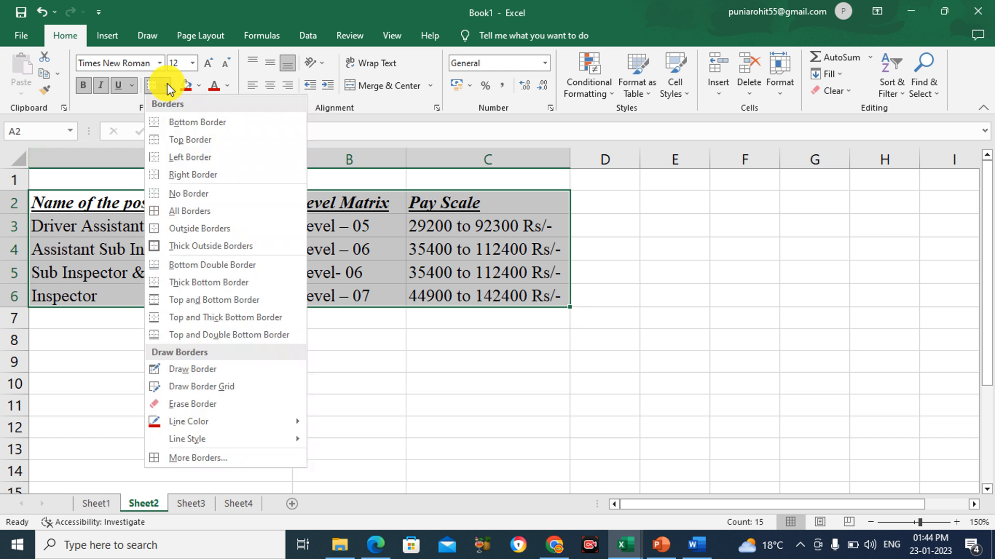
pyautogui.click(188, 176)
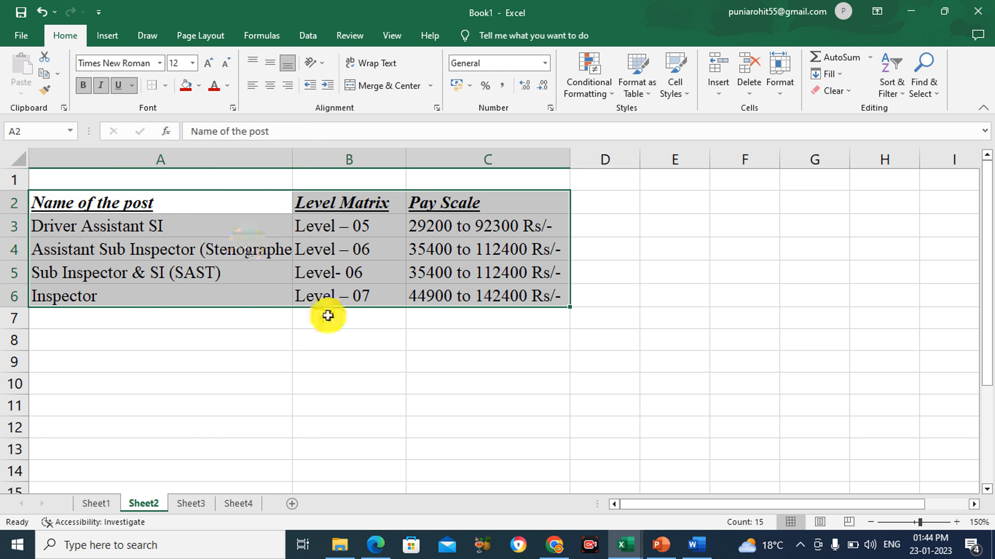
pyautogui.click(334, 337)
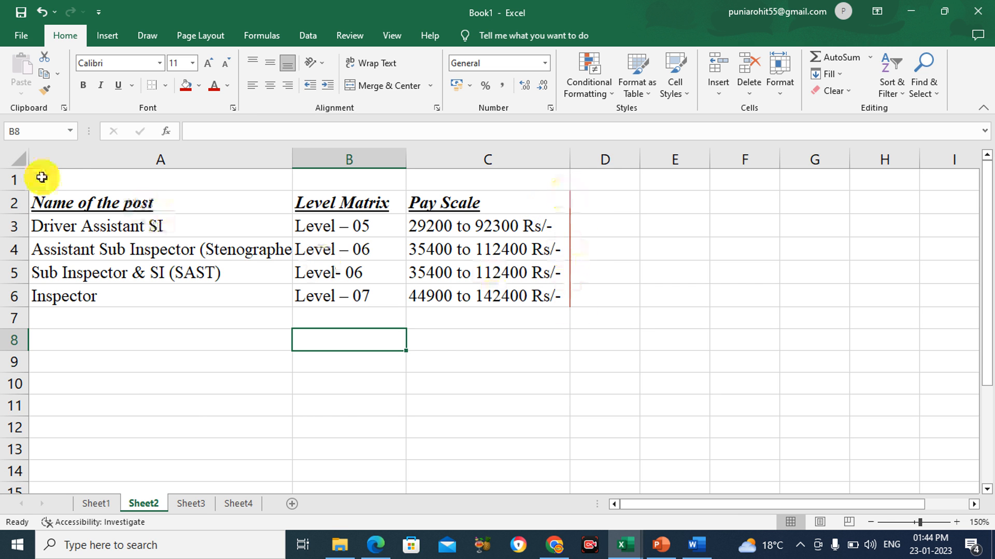
# - Apply a Left Border to the pay scale table in A2:C6 and deselect the table
pyautogui.click(81, 207)
pyautogui.moveTo(104, 224); pyautogui.dragTo(429, 288)
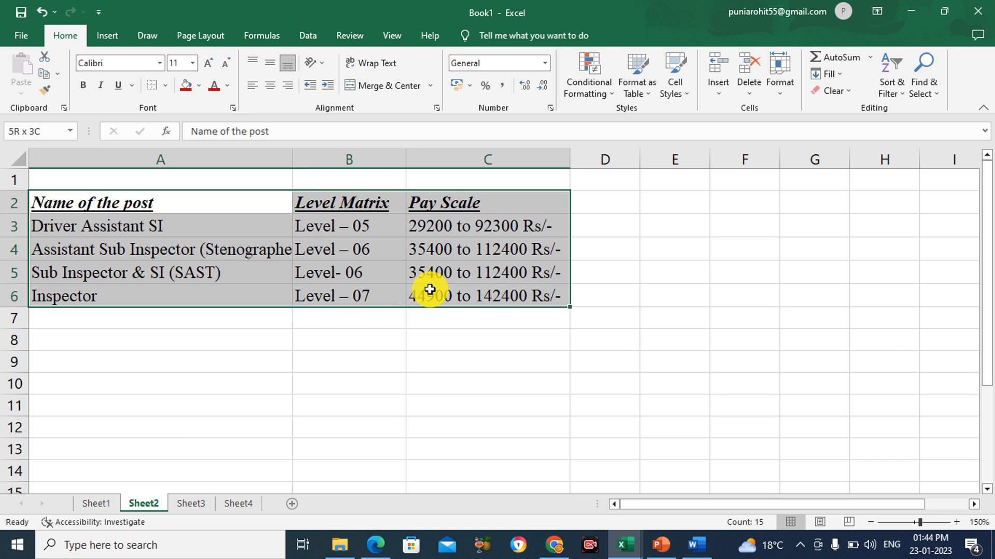
pyautogui.click(166, 86)
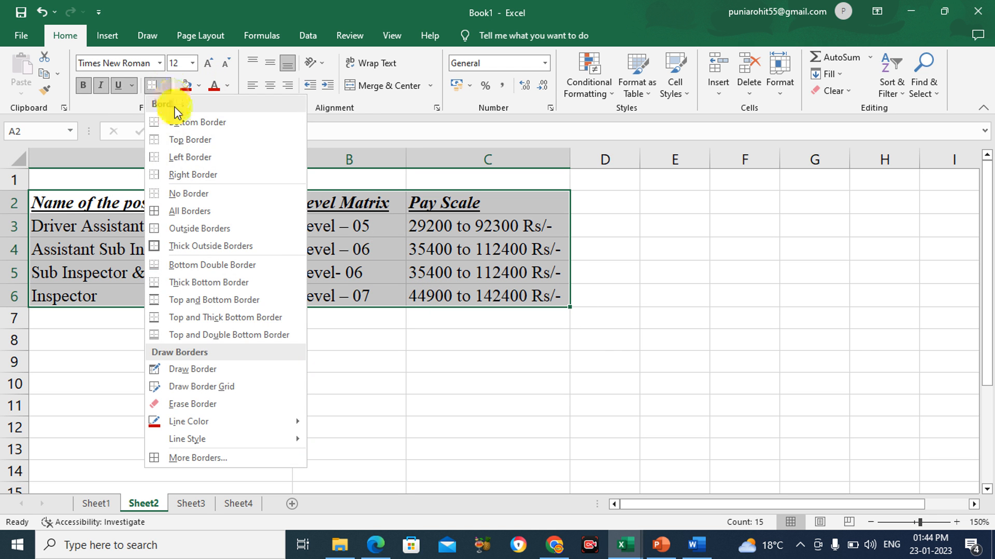
pyautogui.click(178, 158)
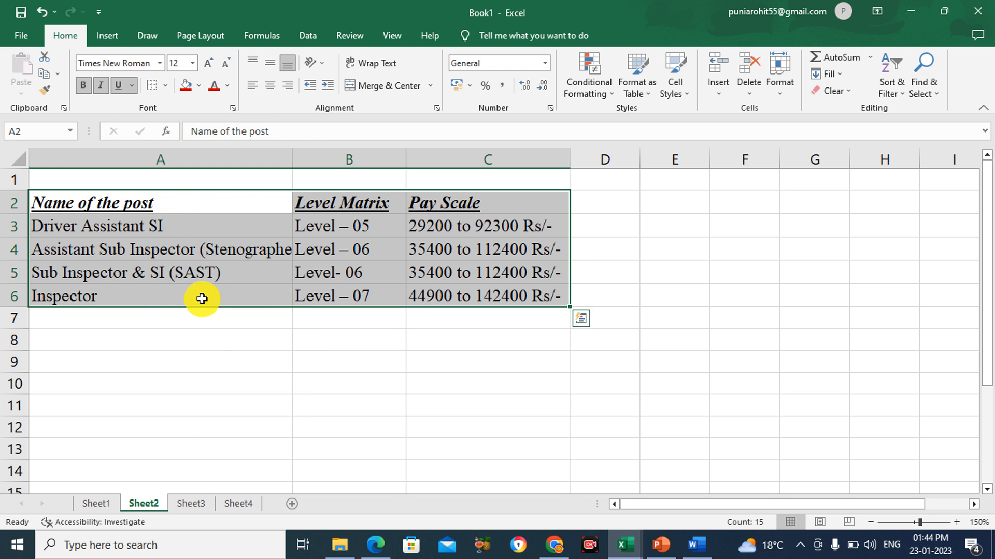
pyautogui.click(204, 406)
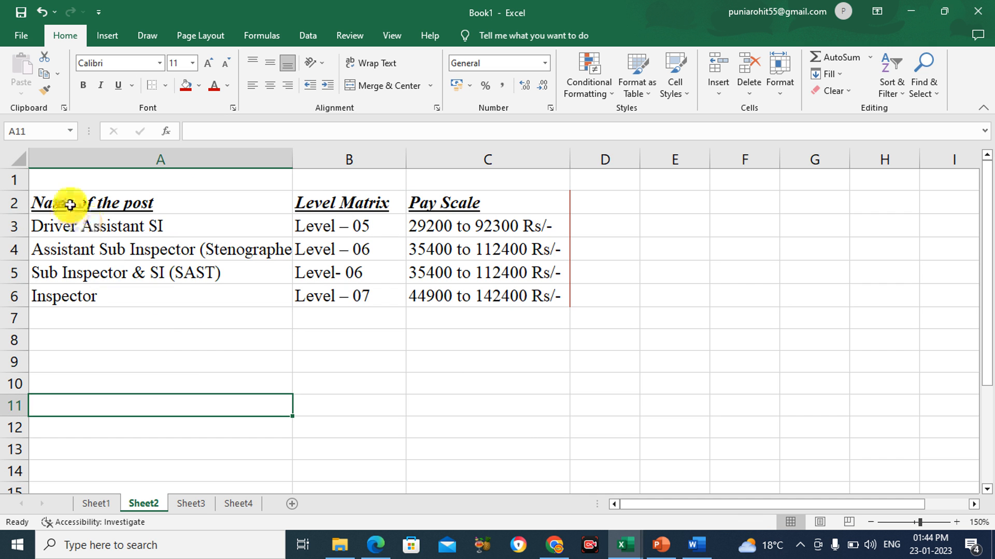
# - Apply a Bottom Border to the pay scale table in A2:C6 and deselect the table
pyautogui.moveTo(75, 206); pyautogui.dragTo(487, 285)
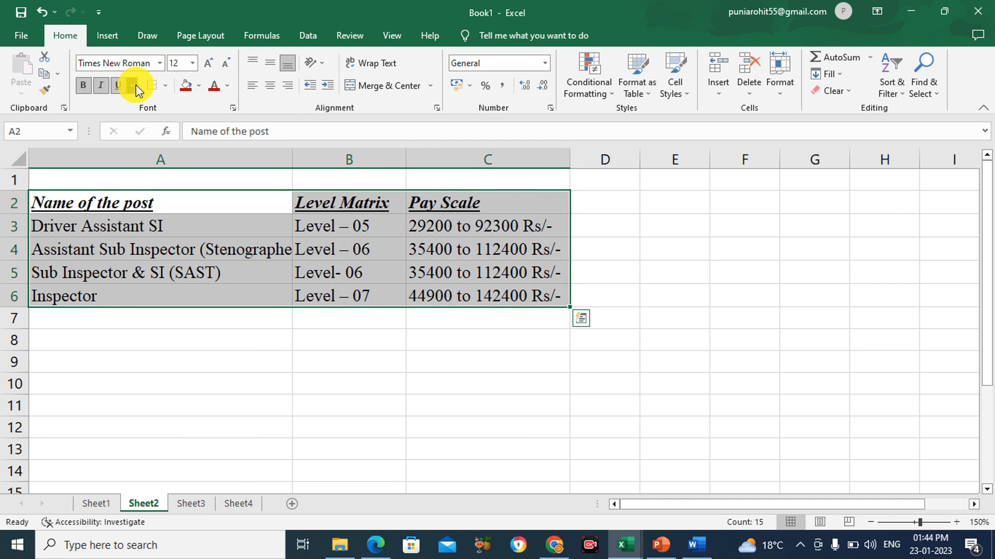
pyautogui.click(166, 86)
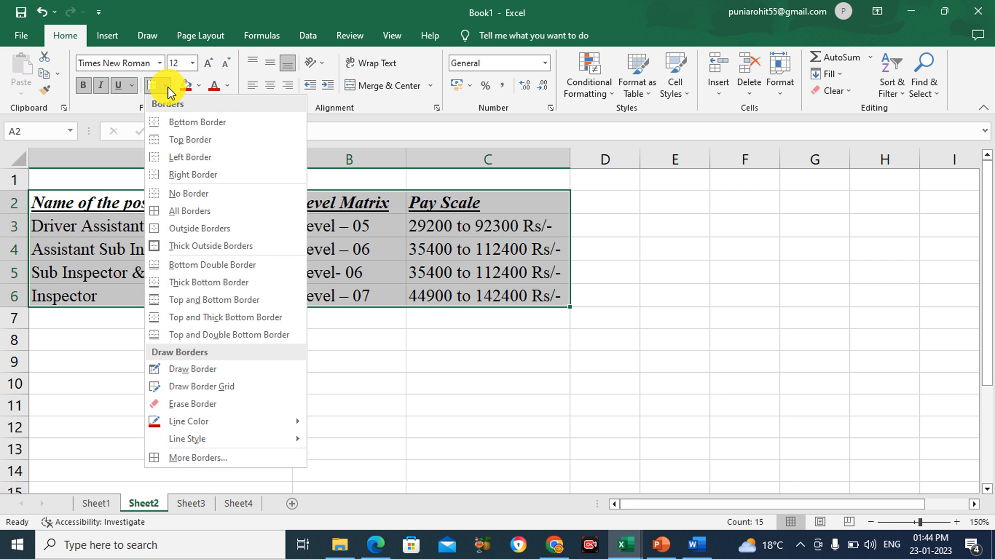
pyautogui.click(187, 122)
pyautogui.click(229, 362)
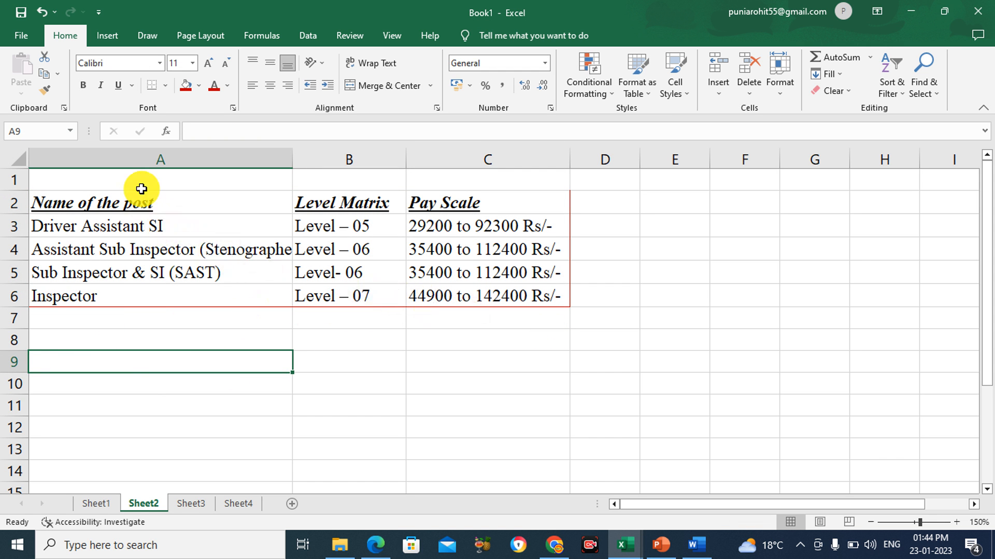
# - Clear the single-side borders from A2:C6 with No Border and deselect the table
pyautogui.moveTo(138, 197); pyautogui.dragTo(490, 296)
pyautogui.click(166, 85)
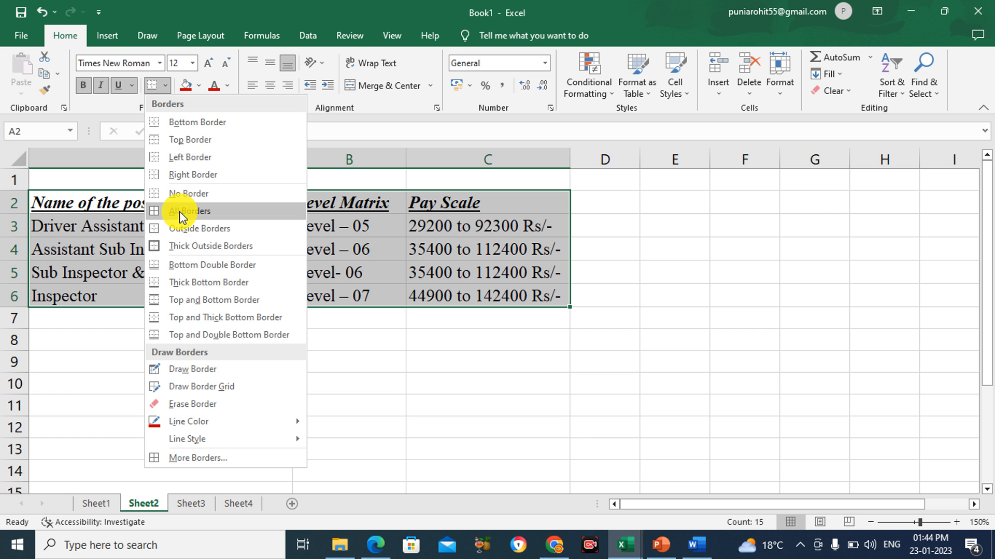
pyautogui.click(184, 195)
pyautogui.click(223, 361)
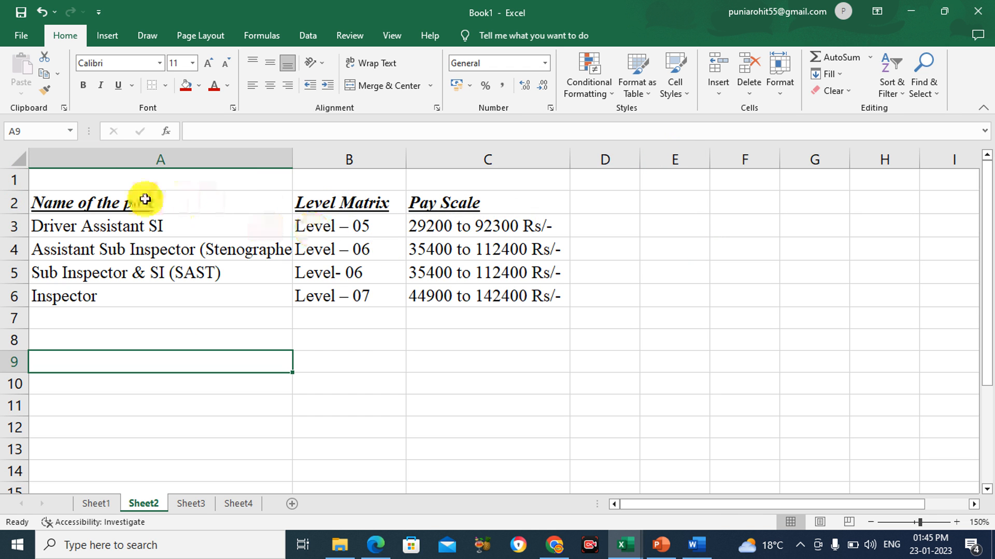
# - Apply a Thick Bottom Border to the pay scale table in A2:C6 and deselect the table
pyautogui.moveTo(145, 199); pyautogui.dragTo(488, 284)
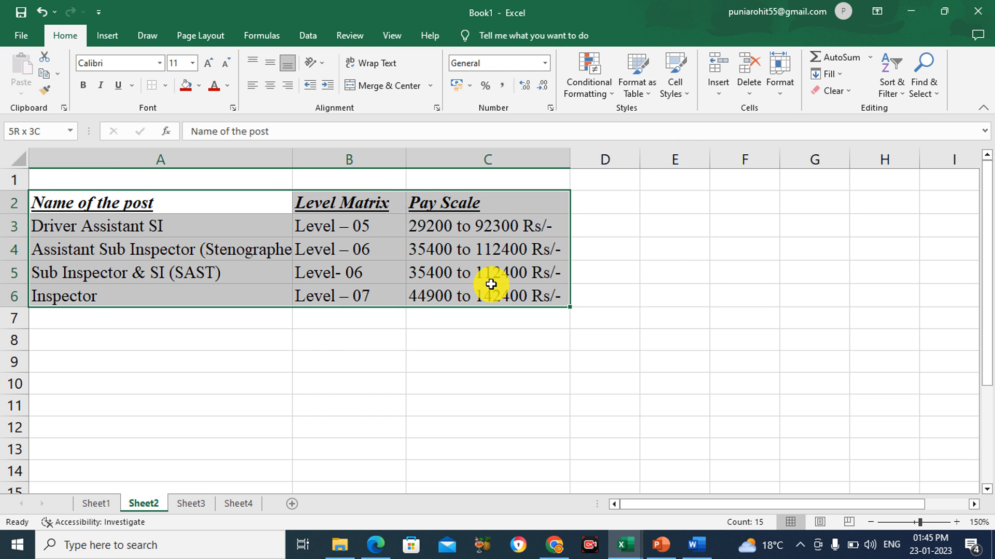
pyautogui.click(166, 87)
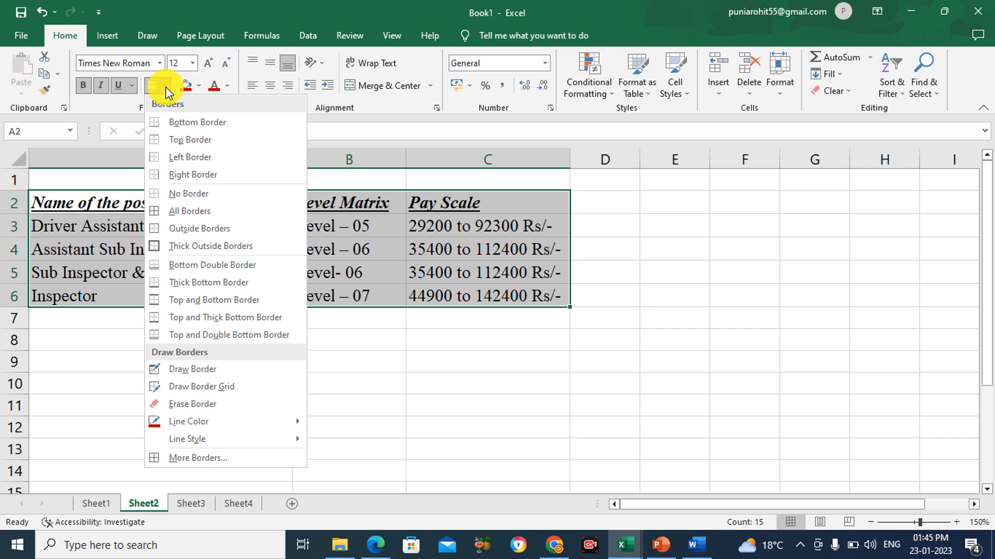
pyautogui.click(222, 285)
pyautogui.click(241, 391)
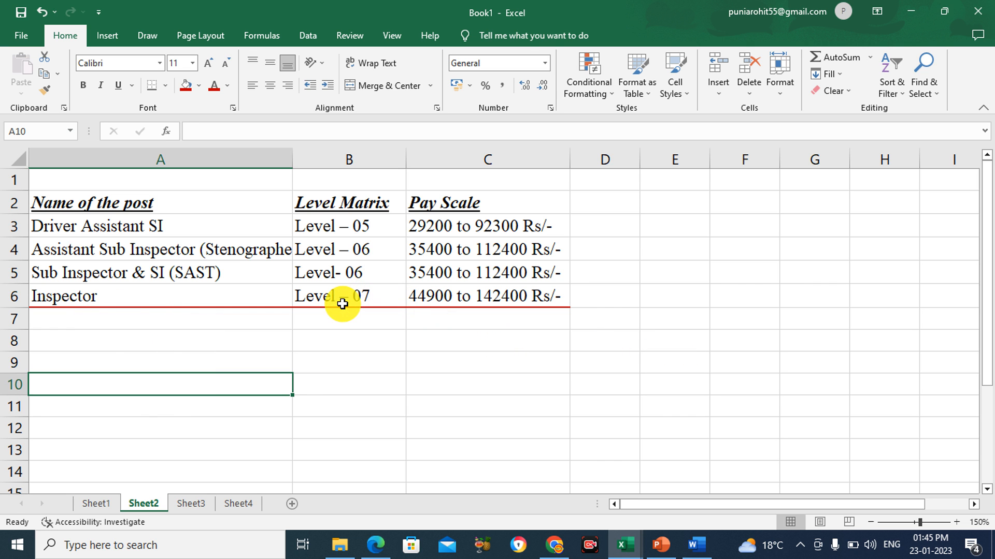
# - Undo the Thick Bottom Border on the pay scale table and deselect the table
pyautogui.scroll(-2, 181, 205)
pyautogui.moveTo(180, 197); pyautogui.dragTo(457, 297)
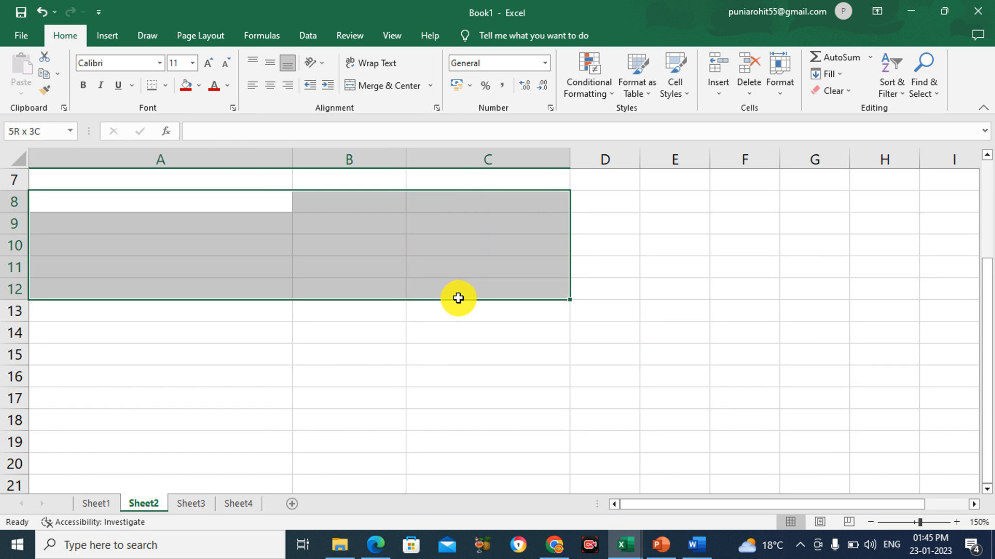
pyautogui.click(40, 14)
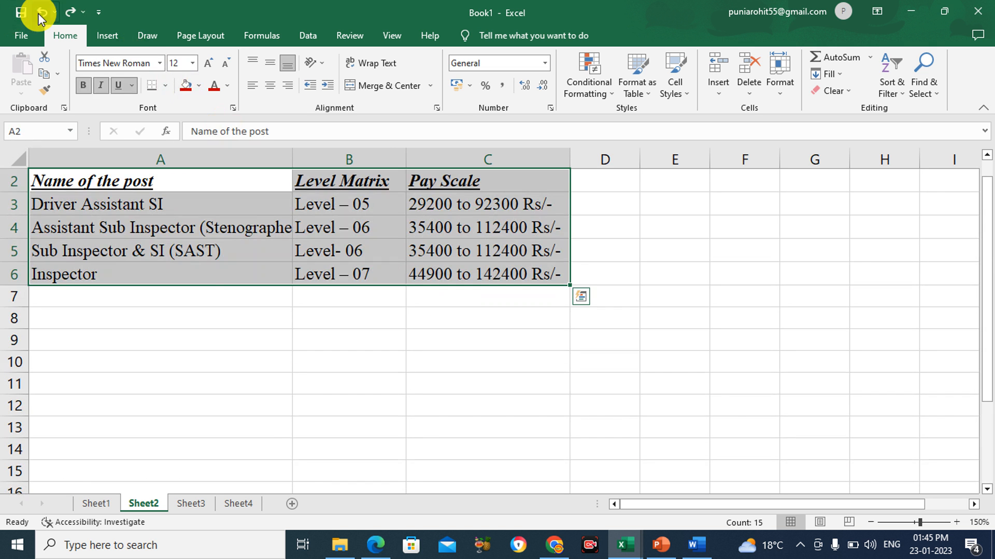
pyautogui.click(399, 362)
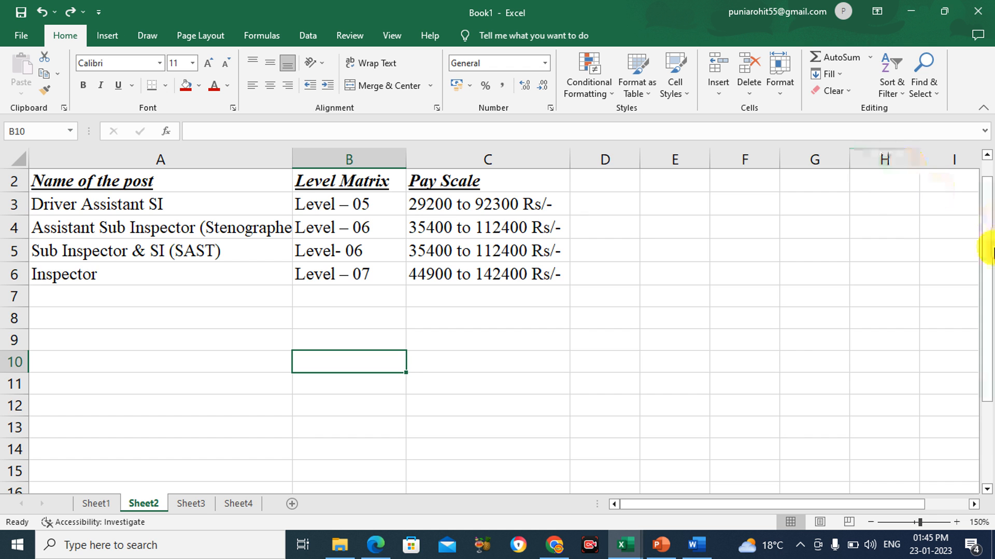
pyautogui.scroll(1, 984, 246)
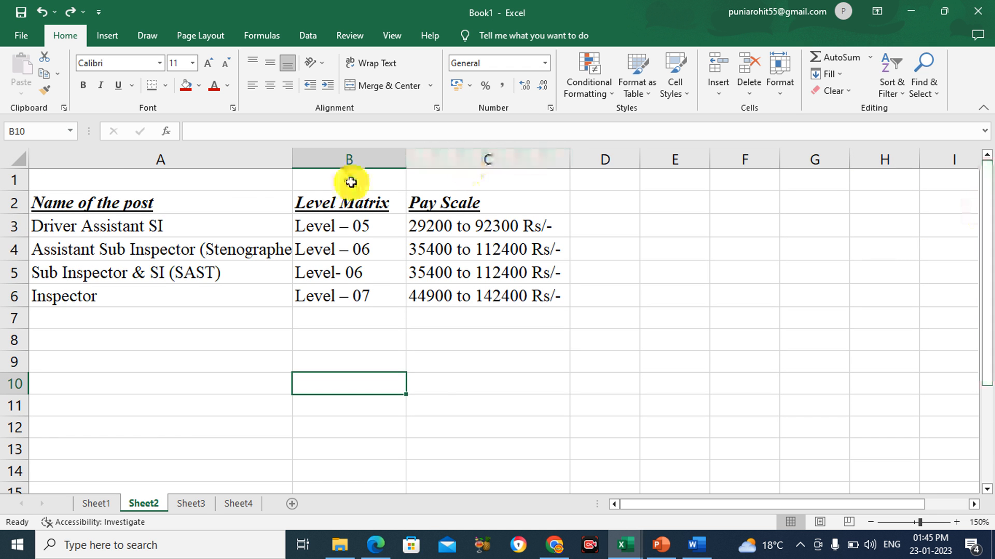
# - Select the pay scale table in A2:C6 and set the border line color to black
pyautogui.moveTo(195, 200); pyautogui.dragTo(484, 296)
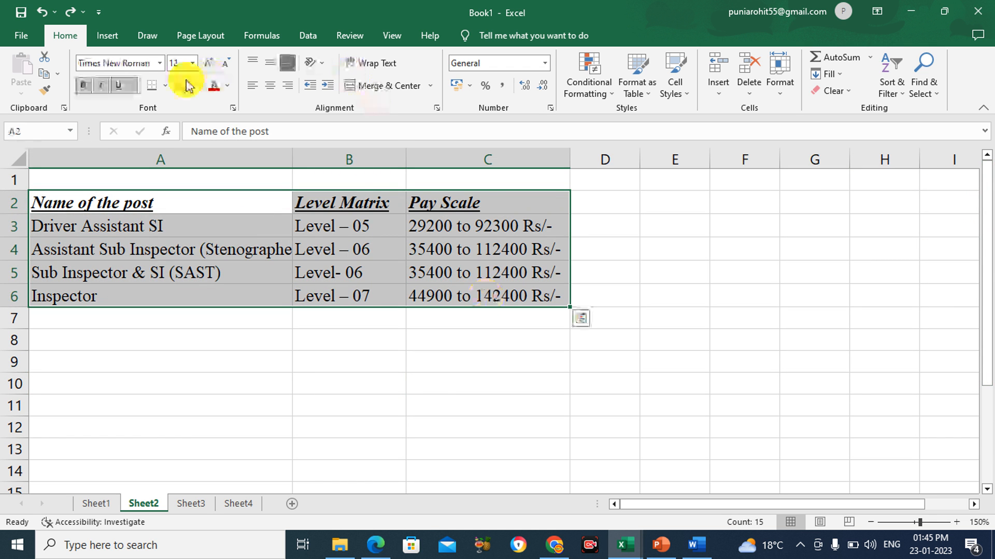
pyautogui.click(166, 86)
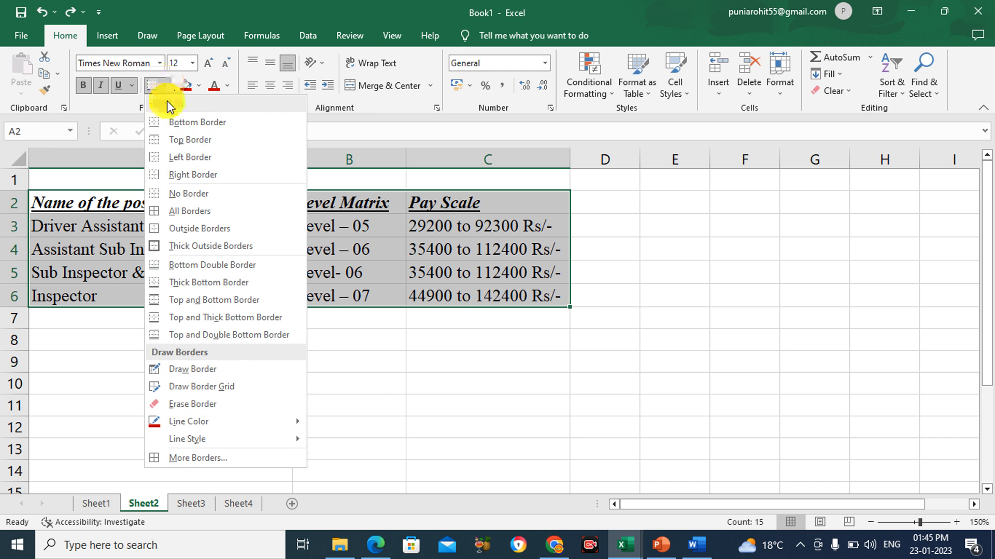
pyautogui.moveTo(195, 426)
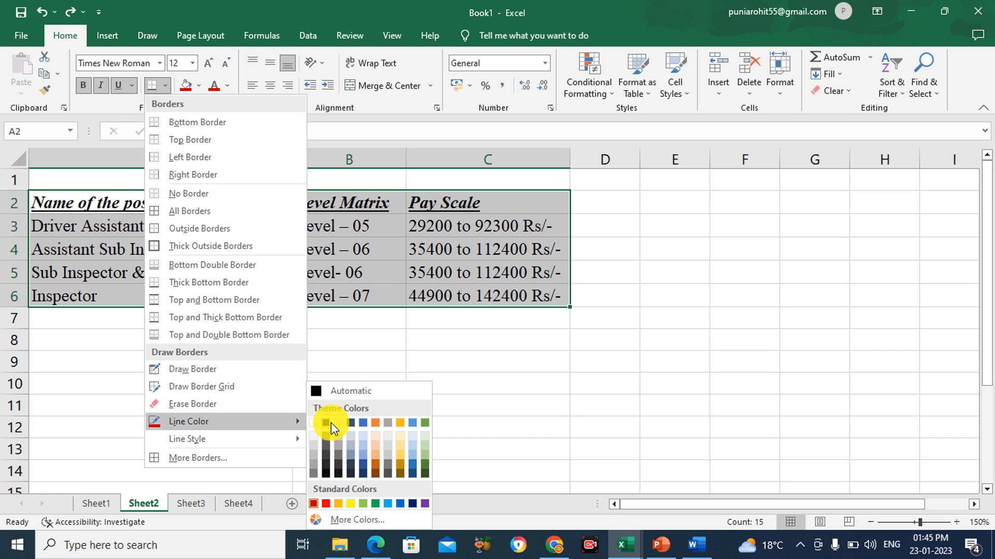
pyautogui.click(332, 424)
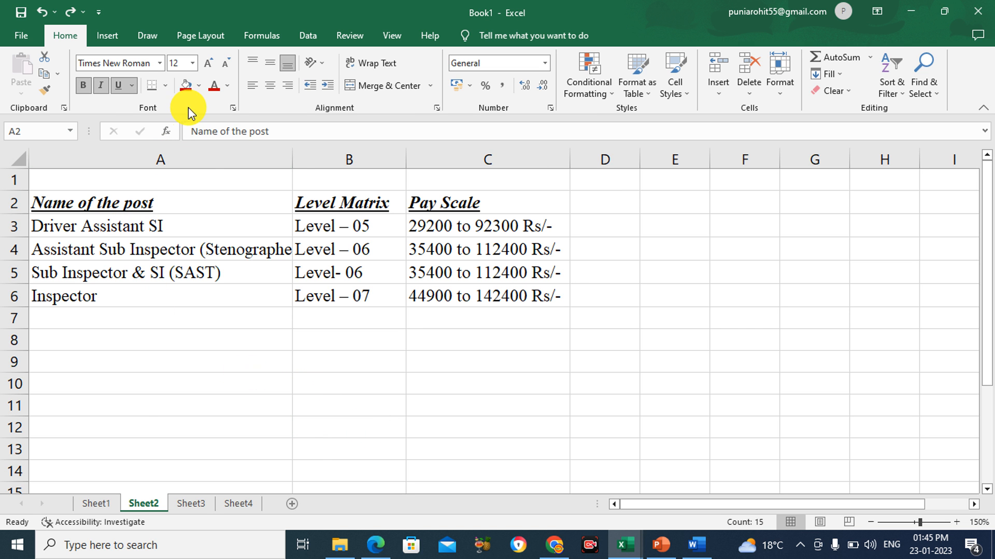
# - Draw black border lines below row 4 across columns A to C and below cell C9
pyautogui.click(169, 86)
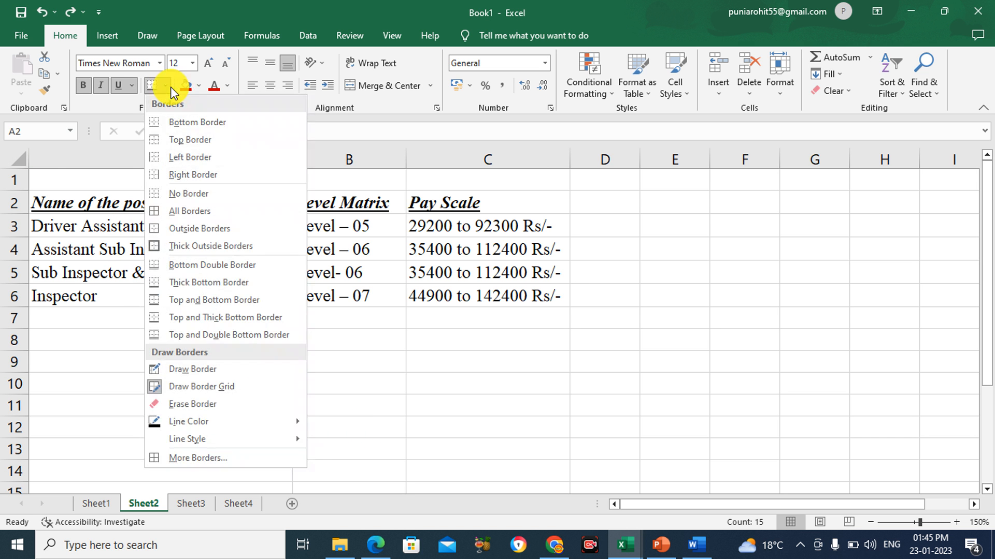
pyautogui.click(44, 197)
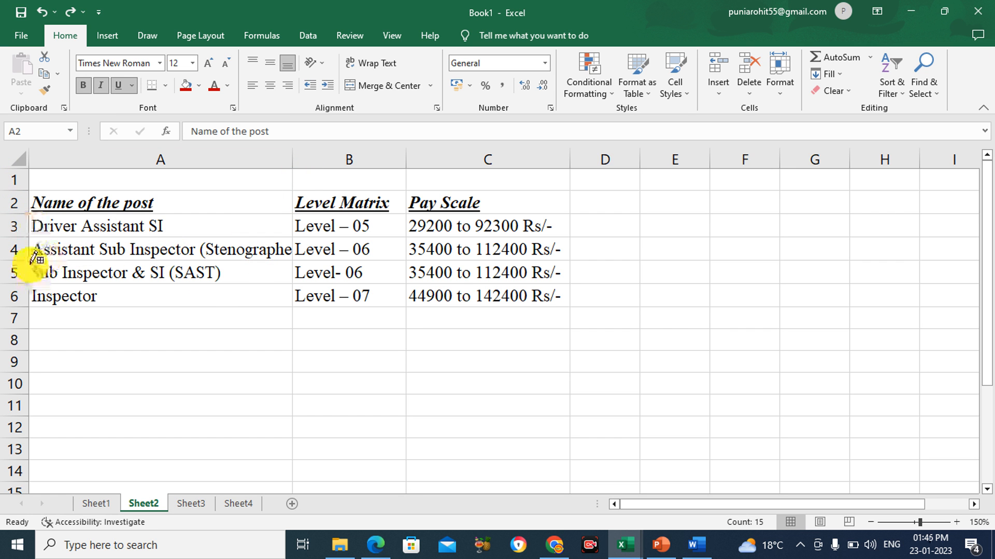
pyautogui.moveTo(32, 259); pyautogui.dragTo(485, 267)
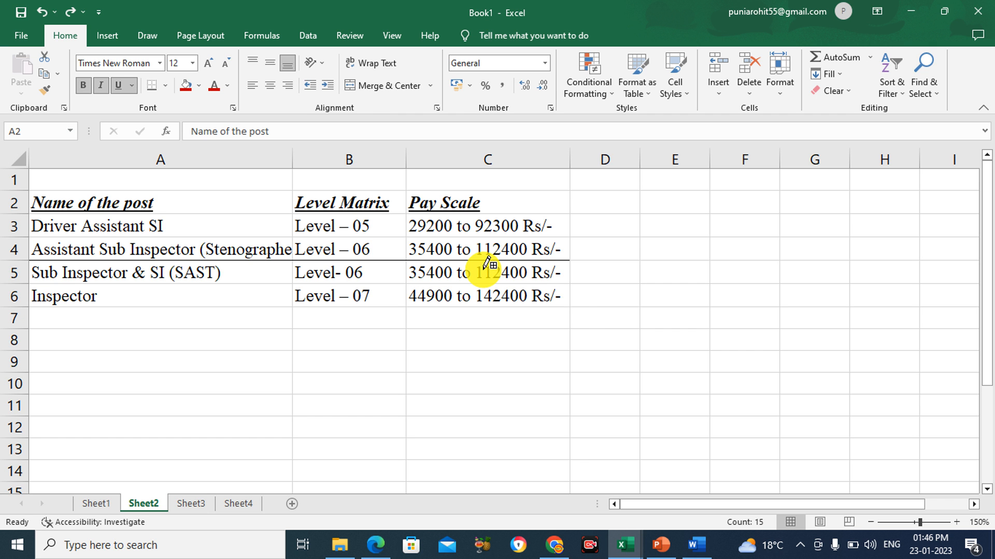
pyautogui.moveTo(483, 270); pyautogui.dragTo(483, 270)
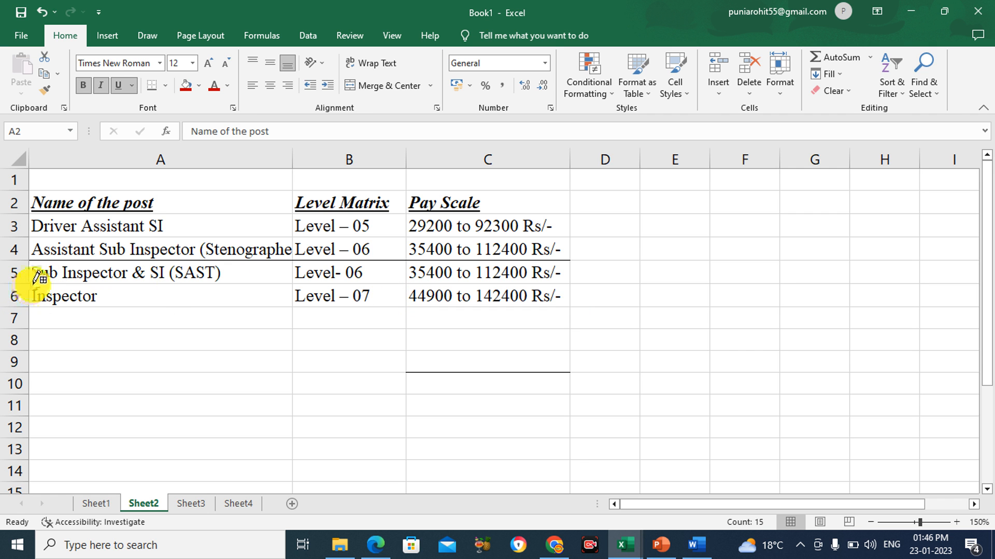
# - Draw border grids over A6:C14 and the pay scale table in A2:C6, and undo both grids
pyautogui.moveTo(36, 282)
pyautogui.mouseDown()
pyautogui.moveTo(513, 295)
pyautogui.moveTo(537, 331)
pyautogui.moveTo(553, 467)
pyautogui.mouseUp()
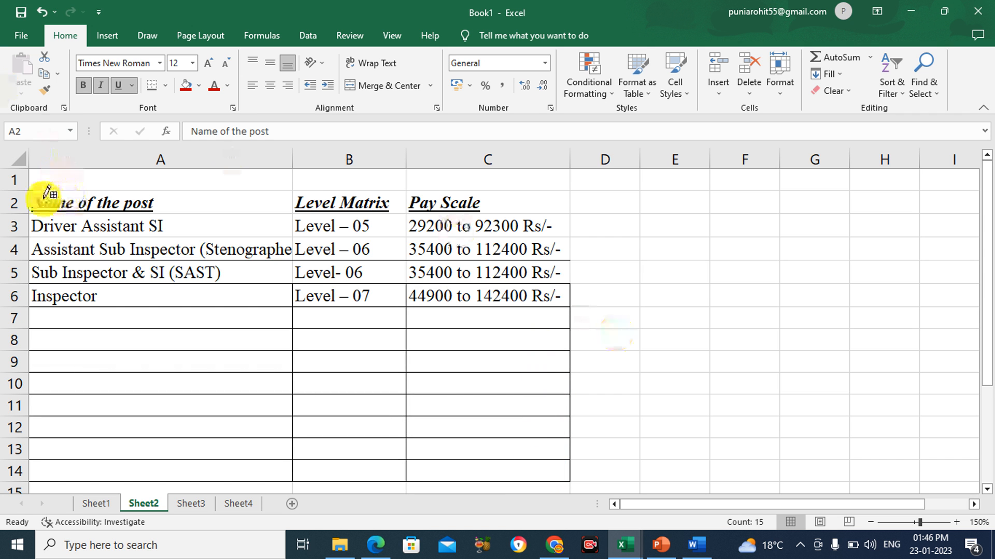
pyautogui.moveTo(48, 196)
pyautogui.mouseDown()
pyautogui.moveTo(223, 249)
pyautogui.moveTo(355, 270)
pyautogui.moveTo(432, 306)
pyautogui.mouseUp()
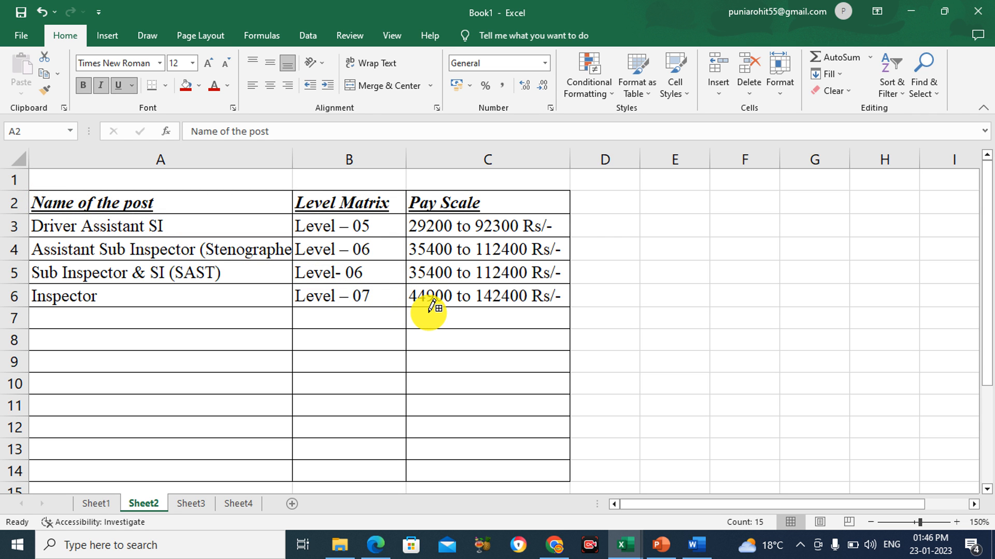
pyautogui.click(41, 11)
pyautogui.click(41, 11)
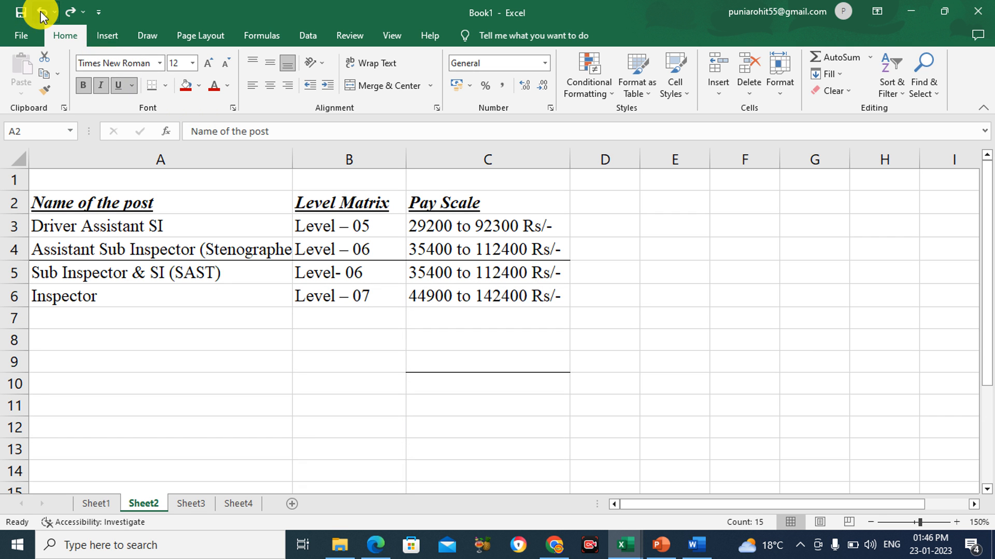
# - Draw a black border line below cell A11 and leave the border drawing mode
pyautogui.click(165, 84)
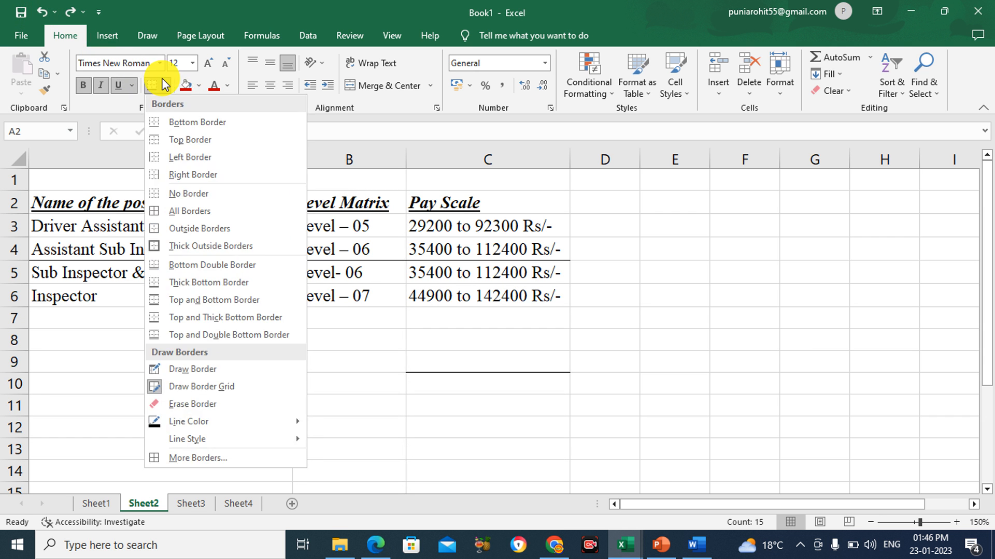
pyautogui.click(108, 195)
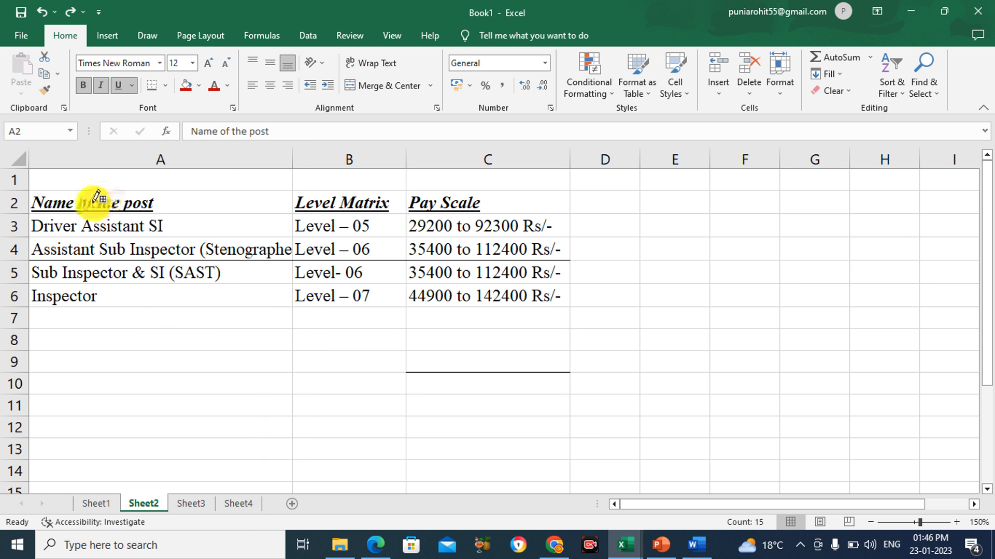
pyautogui.click(227, 417)
pyautogui.click(228, 417)
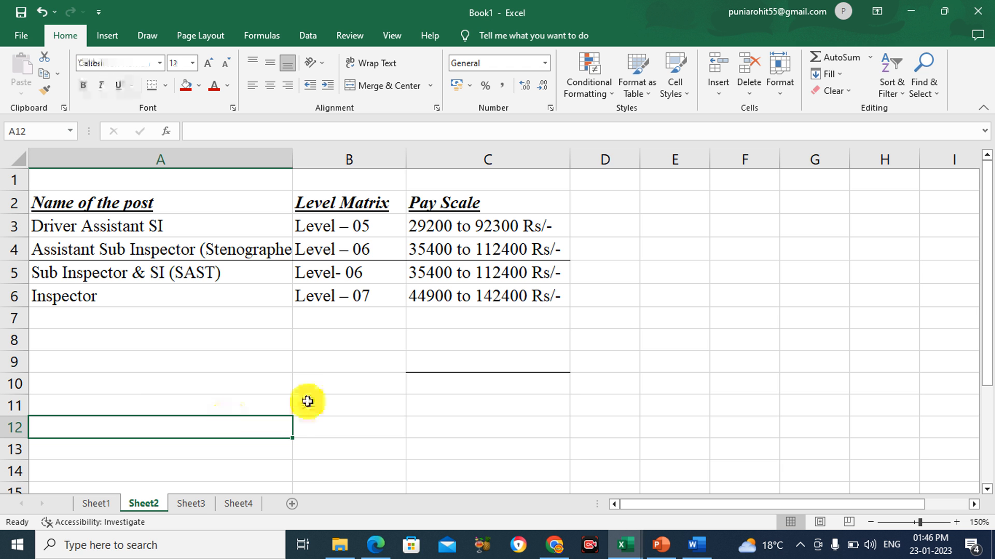
pyautogui.click(306, 401)
# - Apply All Borders to the pay scale table in A2:C6 and deselect it
pyautogui.moveTo(75, 201); pyautogui.dragTo(444, 285)
pyautogui.click(165, 86)
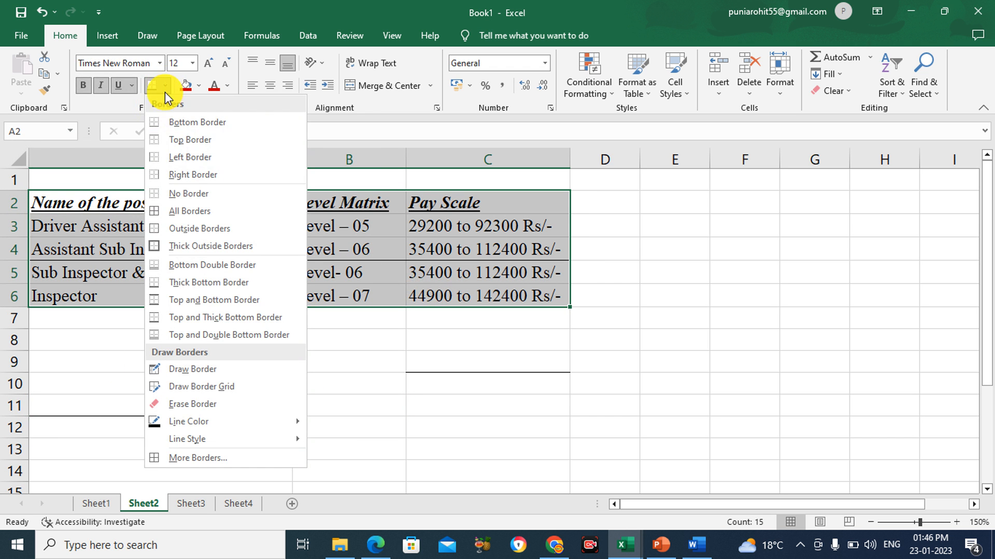
pyautogui.click(173, 211)
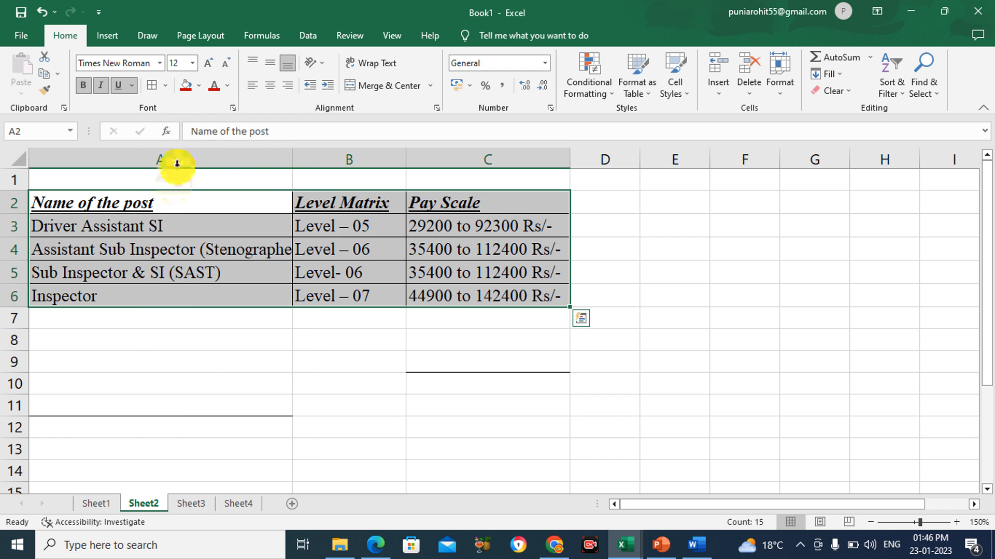
pyautogui.click(413, 359)
# - Erase all borders from the pay scale table in A2:C6 and the stray lines below C9 and A11
pyautogui.moveTo(117, 202); pyautogui.dragTo(417, 293)
pyautogui.click(164, 85)
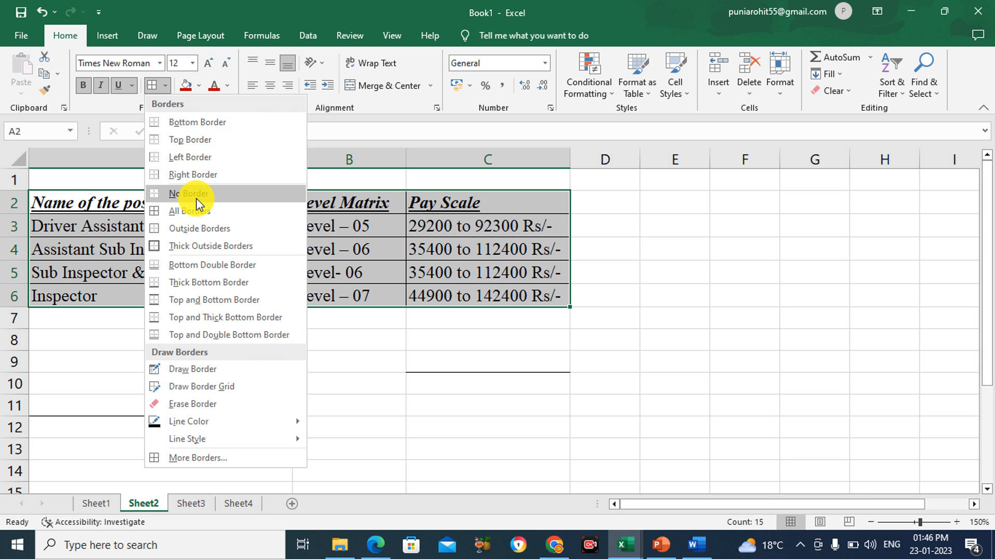
pyautogui.click(189, 405)
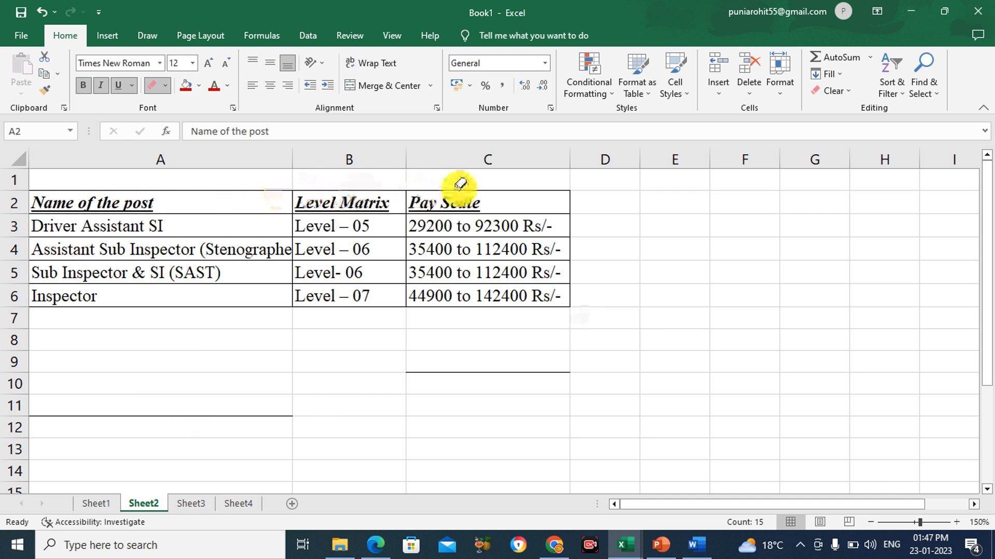
pyautogui.moveTo(184, 194)
pyautogui.mouseDown()
pyautogui.moveTo(122, 260)
pyautogui.moveTo(156, 295)
pyautogui.moveTo(491, 259)
pyautogui.moveTo(500, 337)
pyautogui.mouseUp()
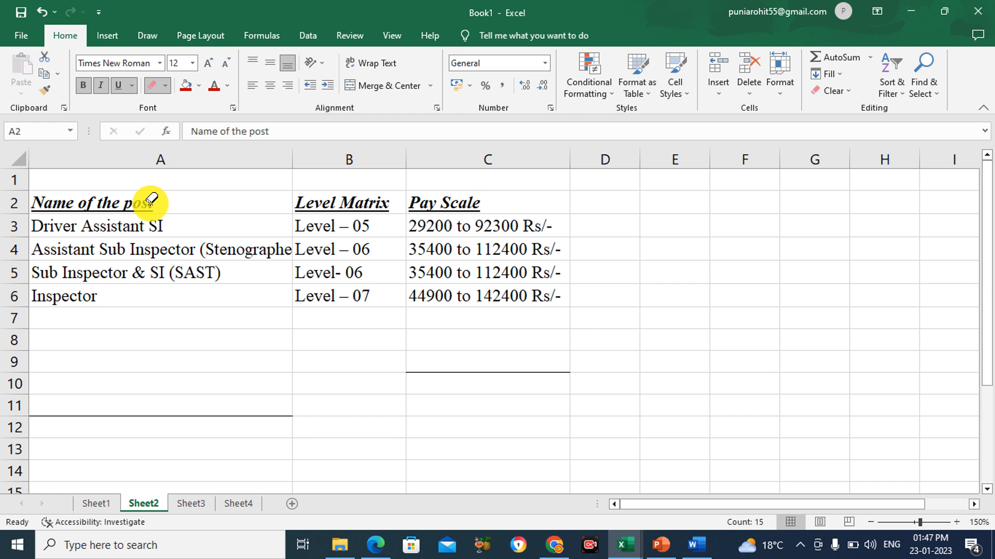
pyautogui.click(457, 372)
pyautogui.click(258, 402)
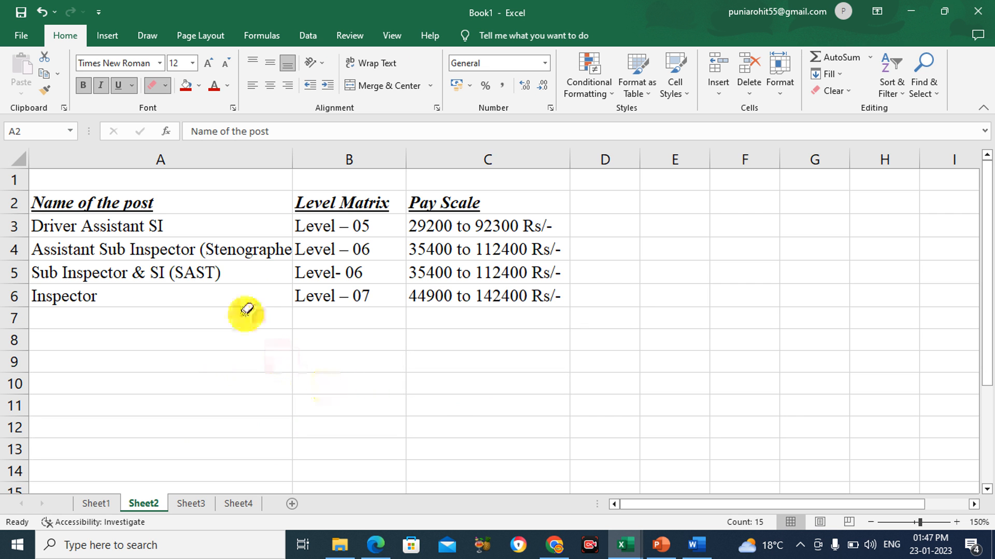
pyautogui.press('Escape')
pyautogui.click(196, 361)
pyautogui.click(328, 398)
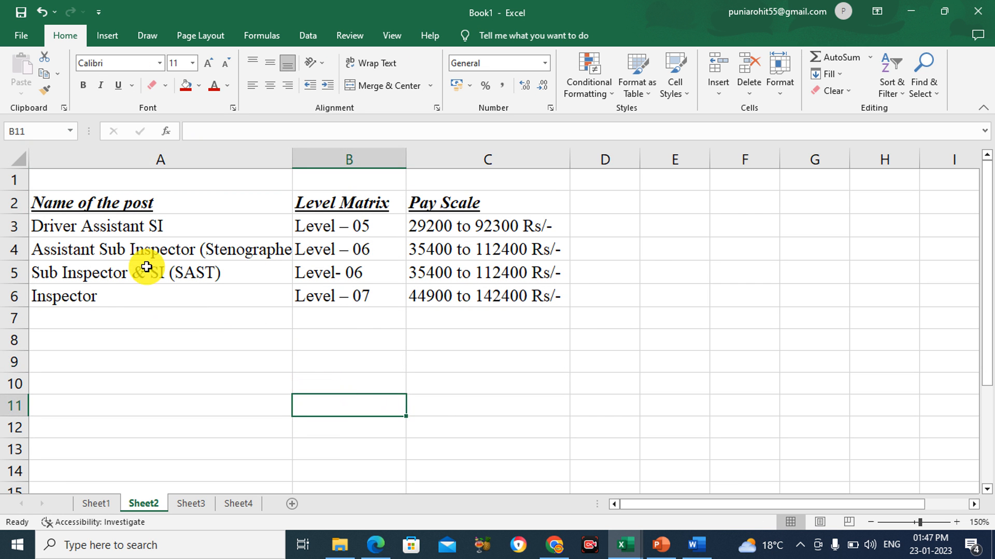
# - Select A2:C6, examine the available border line styles, and open the detailed border settings for the pay scale table
pyautogui.moveTo(119, 204); pyautogui.dragTo(443, 291)
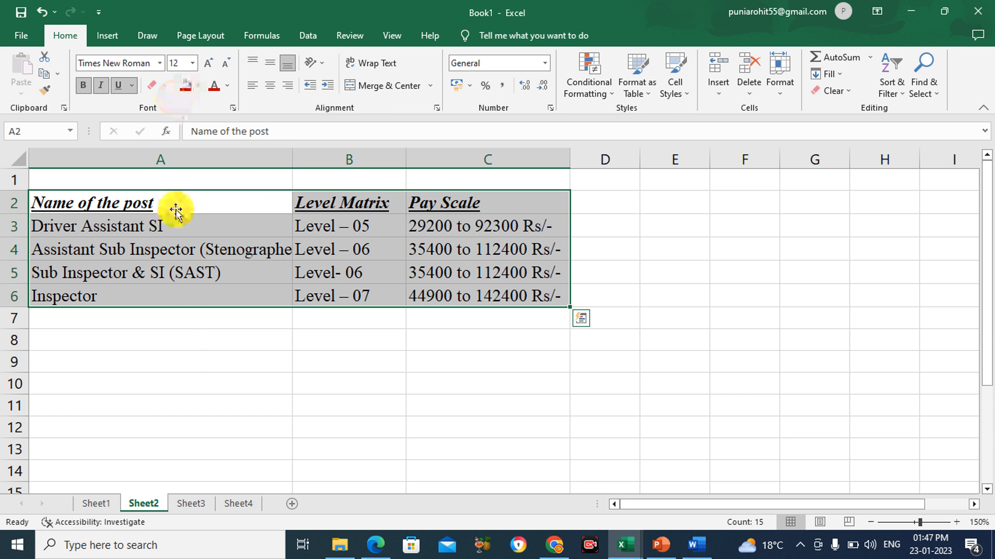
pyautogui.click(183, 358)
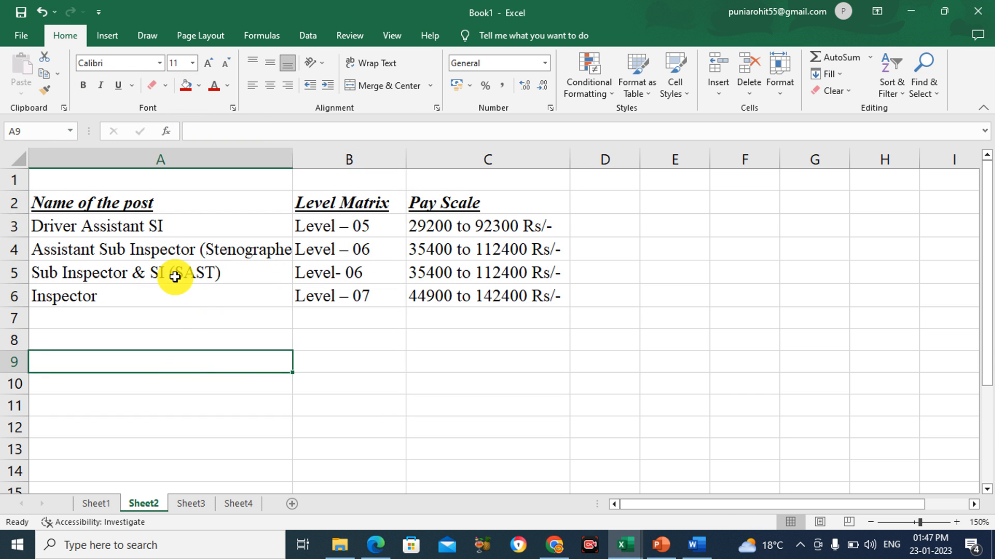
pyautogui.click(139, 211)
pyautogui.moveTo(140, 210); pyautogui.dragTo(413, 288)
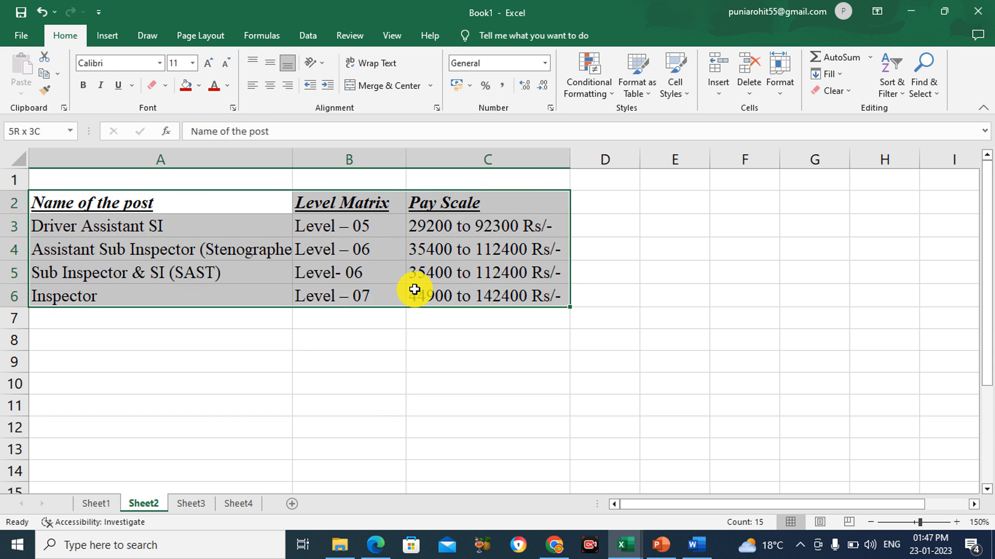
pyautogui.click(166, 86)
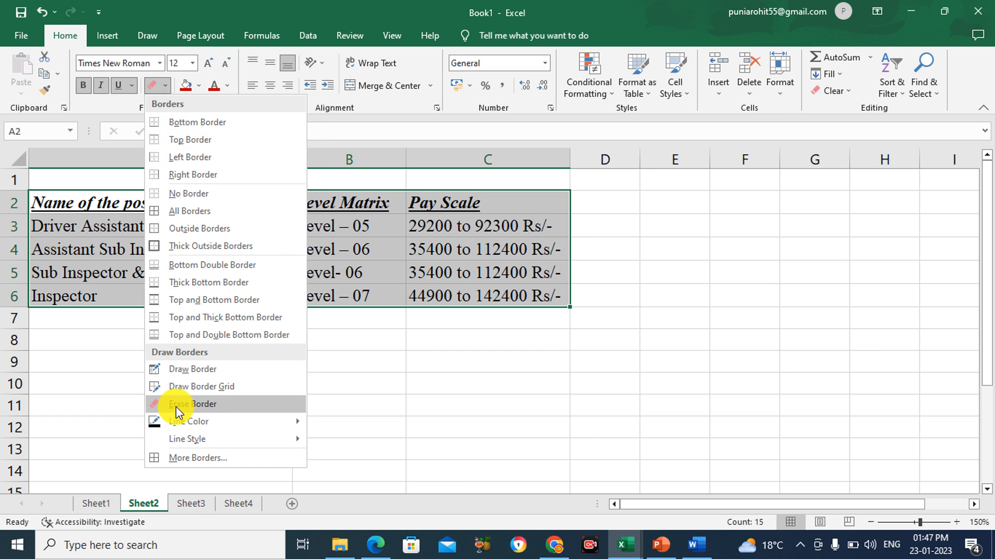
pyautogui.moveTo(182, 434)
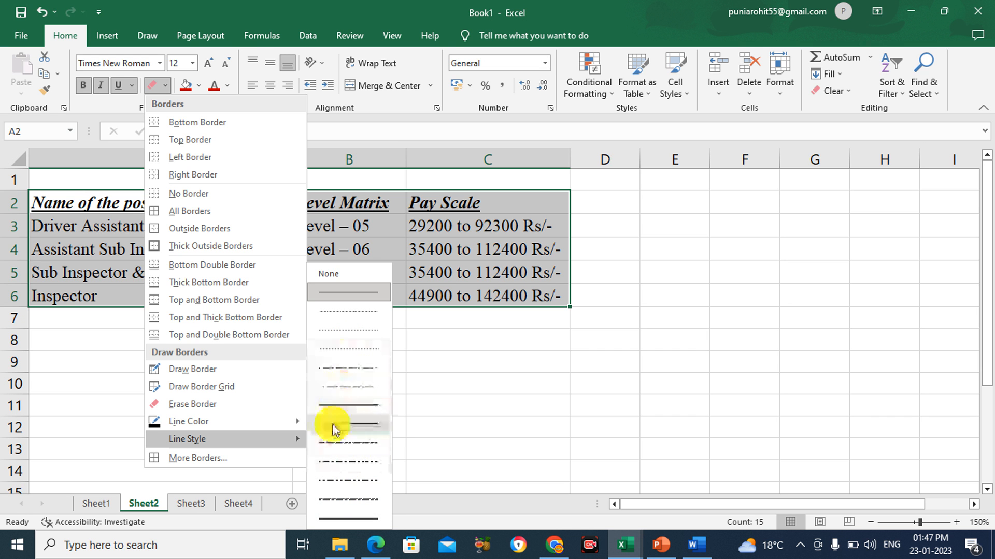
pyautogui.click(273, 458)
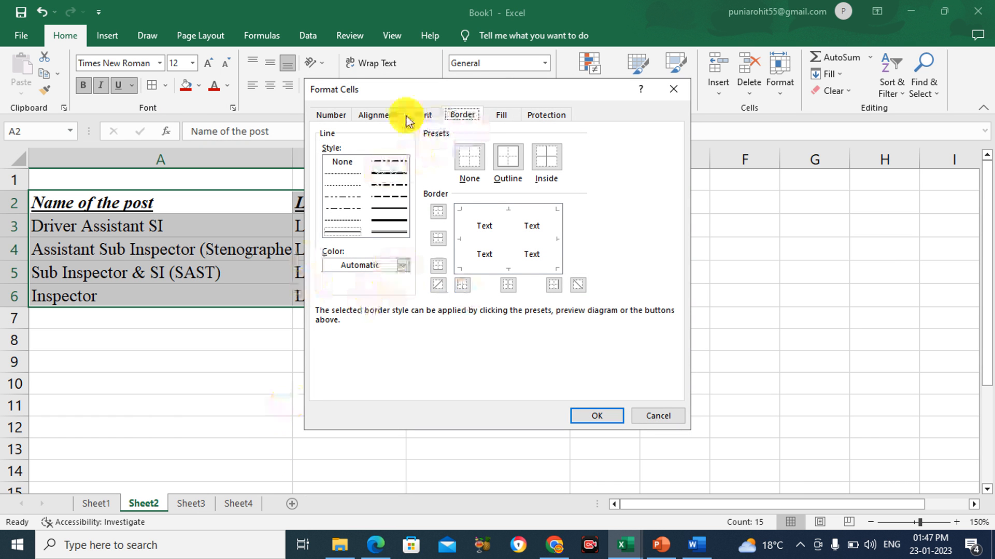
# - Review the Number, Alignment, Font, Border and Fill settings in Format Cells and close the dialog without applying changes
pyautogui.click(341, 117)
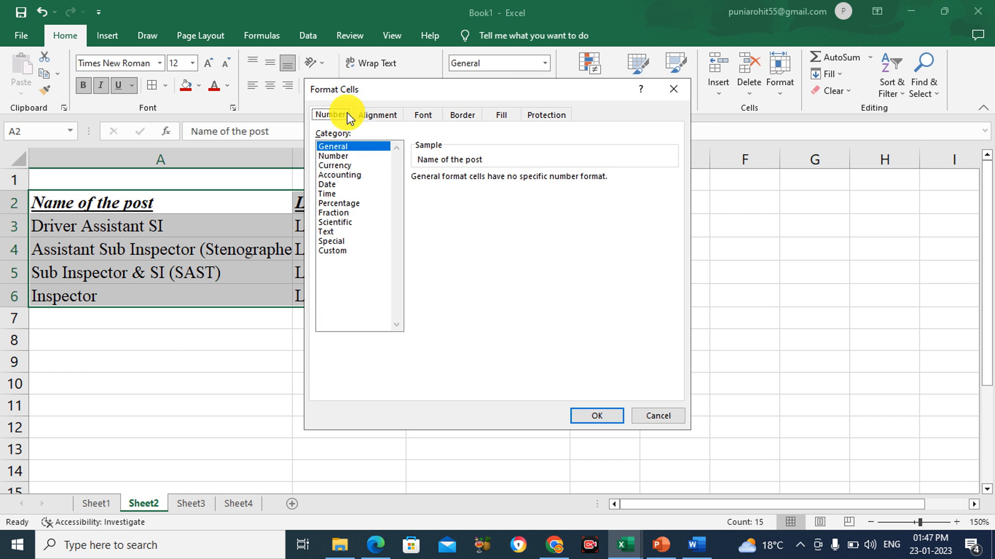
pyautogui.click(374, 117)
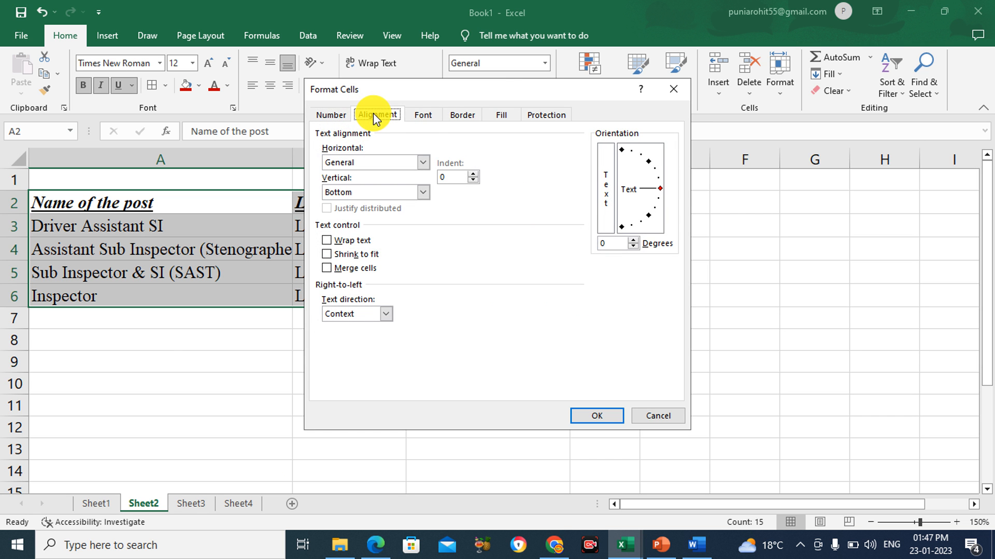
pyautogui.click(425, 115)
pyautogui.click(460, 115)
pyautogui.click(500, 115)
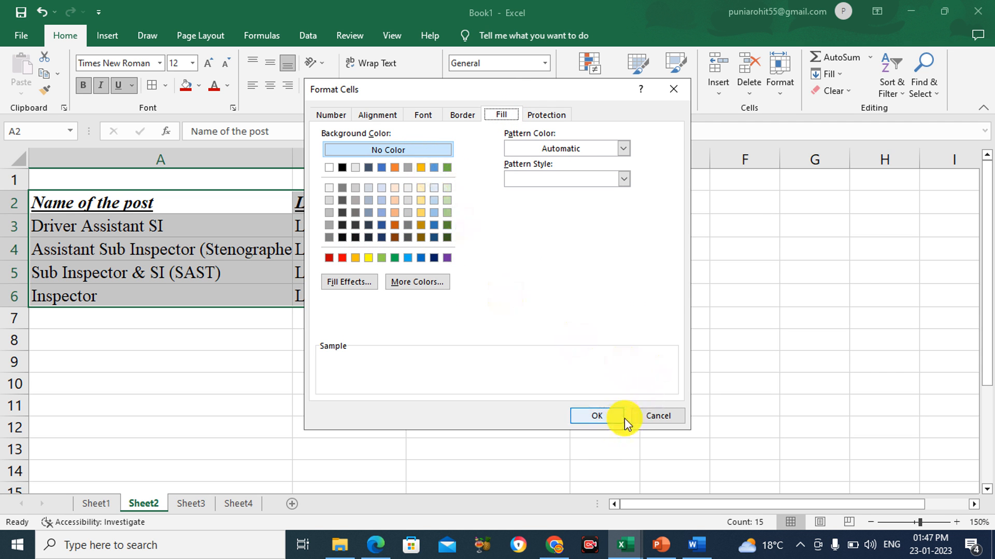
pyautogui.click(676, 419)
pyautogui.click(333, 344)
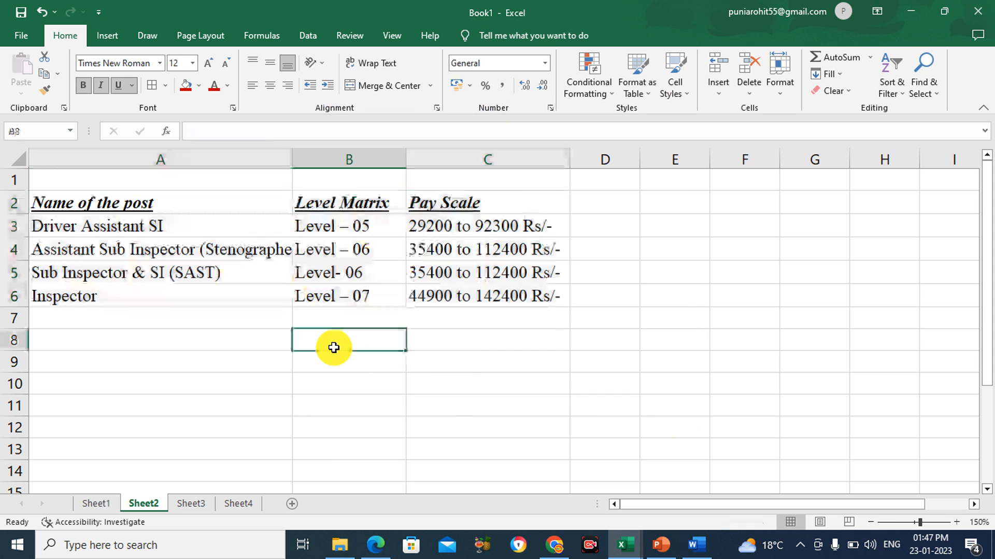
# - Draw a black border grid over the pay scale table in A2:C6
pyautogui.moveTo(154, 202); pyautogui.dragTo(518, 296)
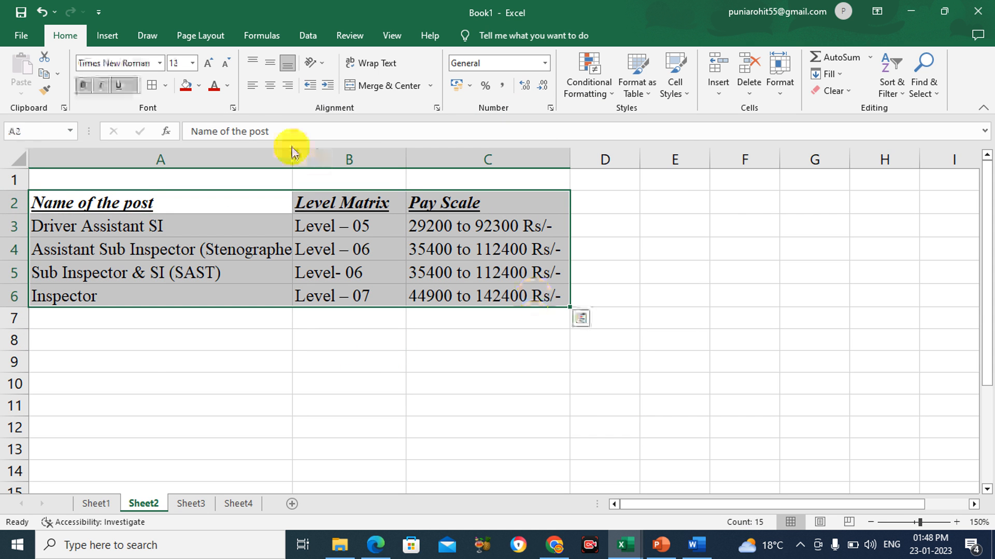
pyautogui.click(166, 87)
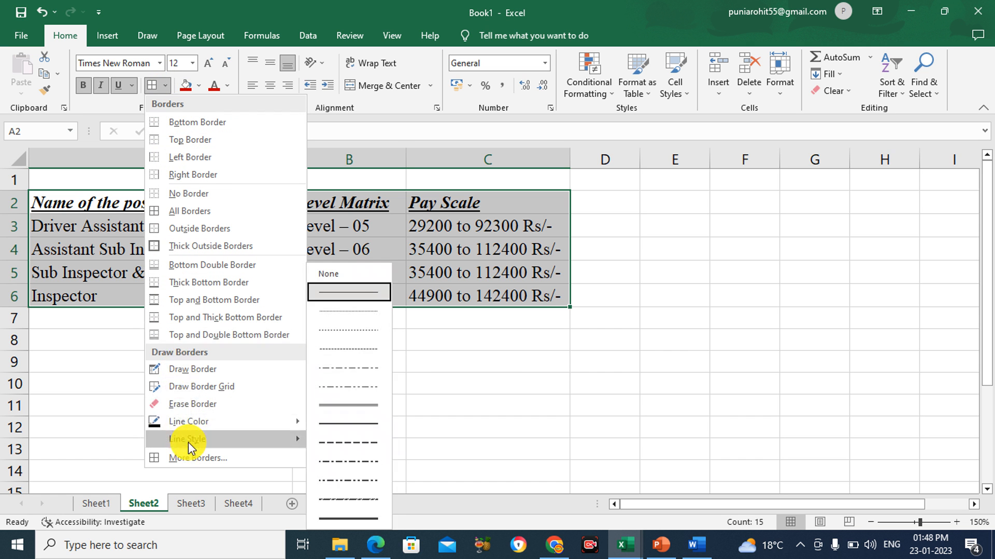
pyautogui.click(206, 392)
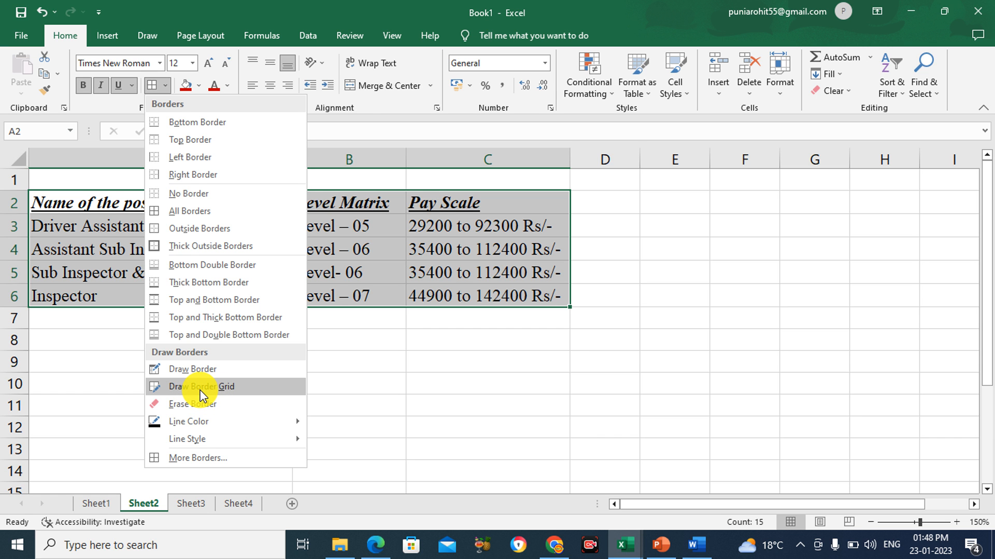
pyautogui.click(202, 394)
pyautogui.moveTo(67, 197)
pyautogui.mouseDown()
pyautogui.moveTo(302, 297)
pyautogui.moveTo(451, 313)
pyautogui.moveTo(480, 297)
pyautogui.mouseUp()
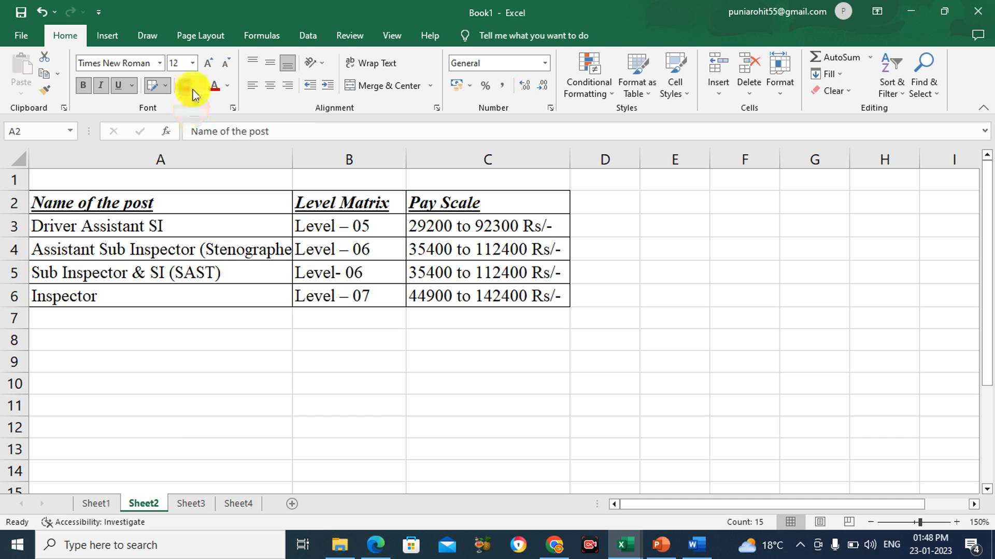
# - Draw a border line below cell A13 and leave the border grid drawing mode
pyautogui.click(165, 85)
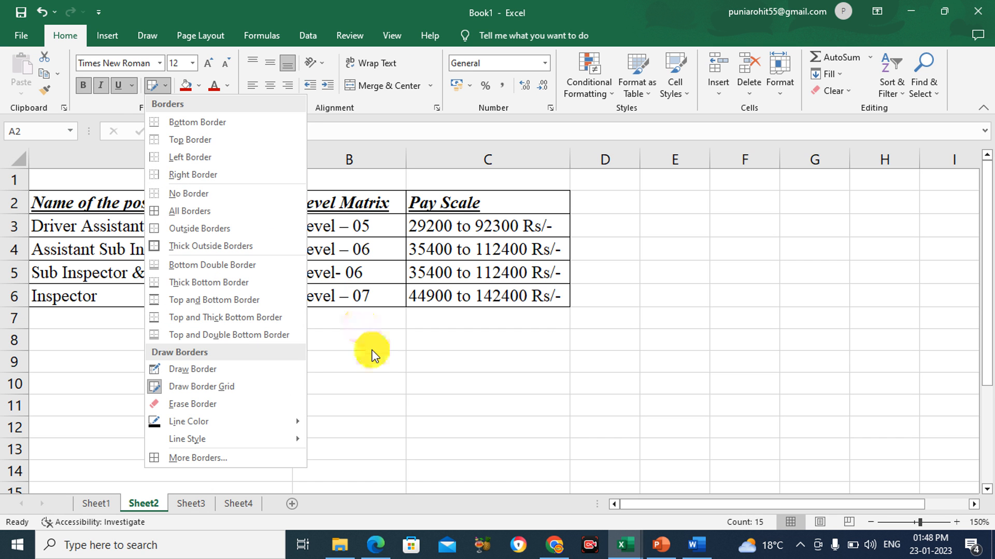
pyautogui.press('g')
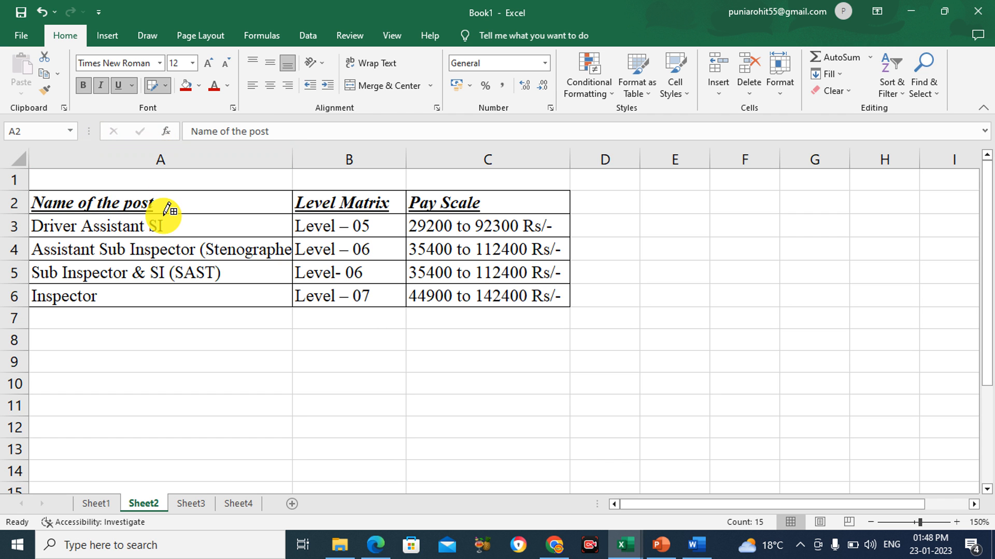
pyautogui.click(187, 449)
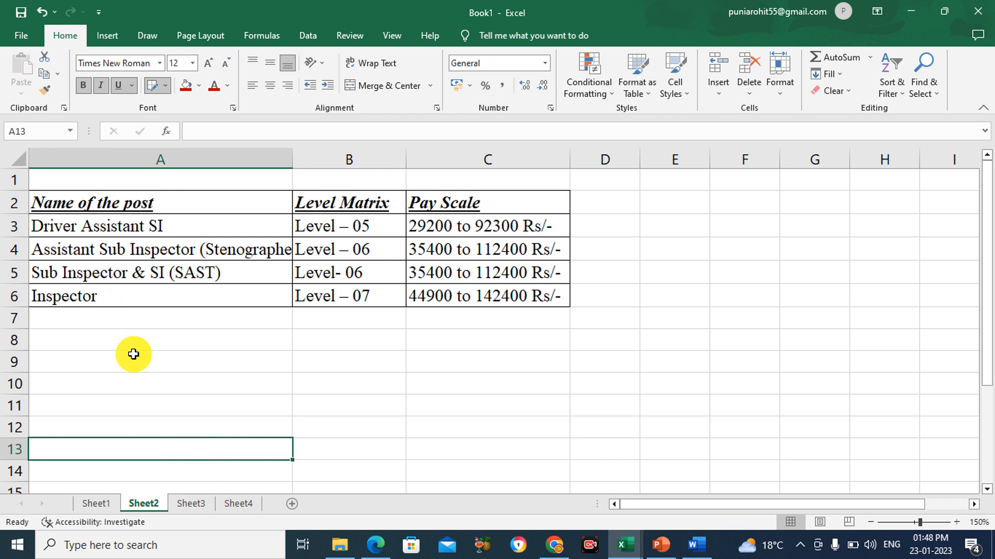
pyautogui.click(257, 382)
pyautogui.click(239, 432)
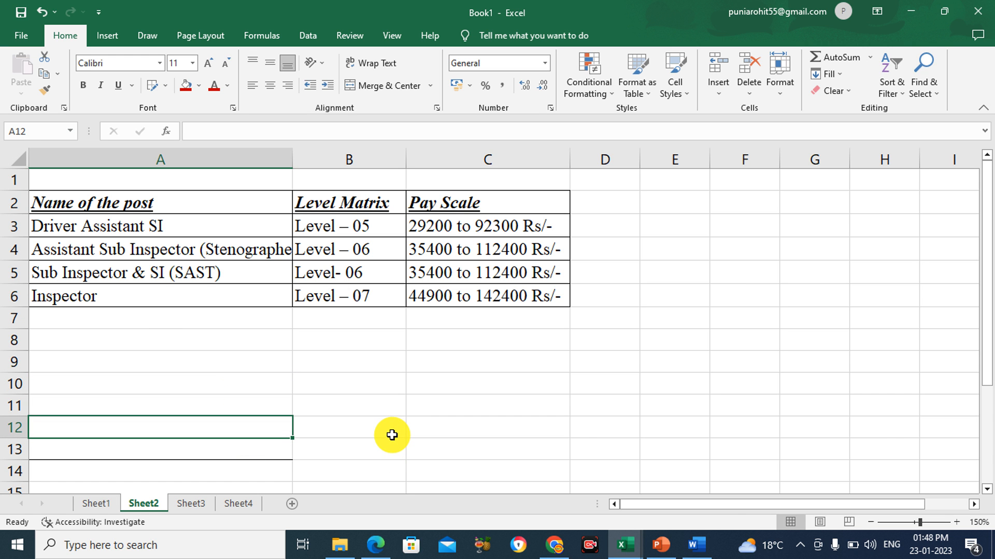
pyautogui.click(384, 426)
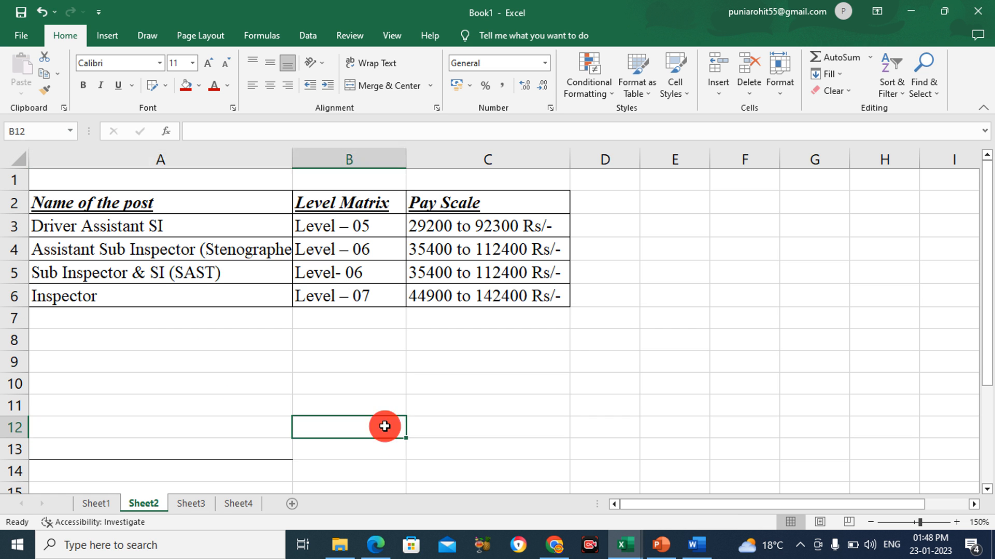
# - Select the header row A2:C2 and increase its font size to 16 in two increments
pyautogui.moveTo(89, 203); pyautogui.dragTo(466, 204)
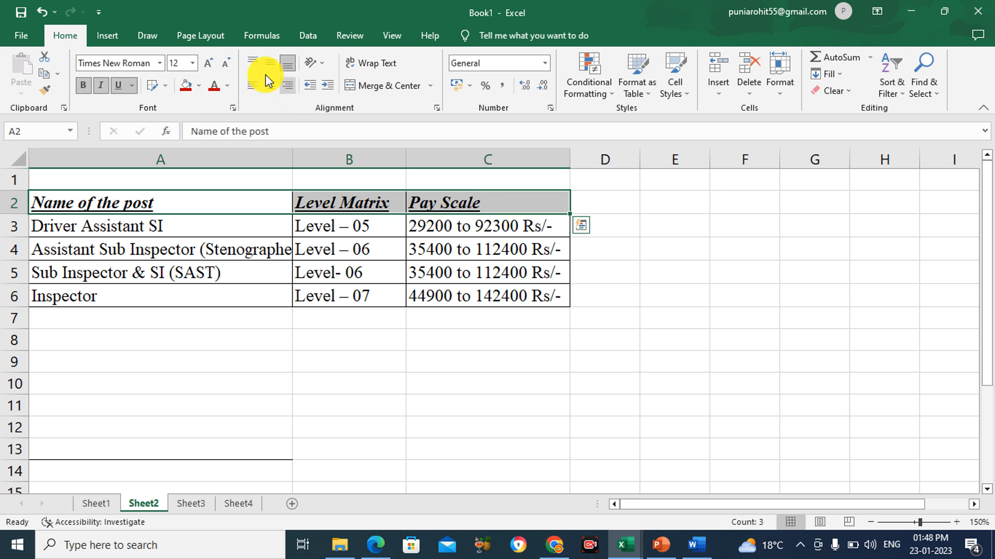
pyautogui.click(192, 62)
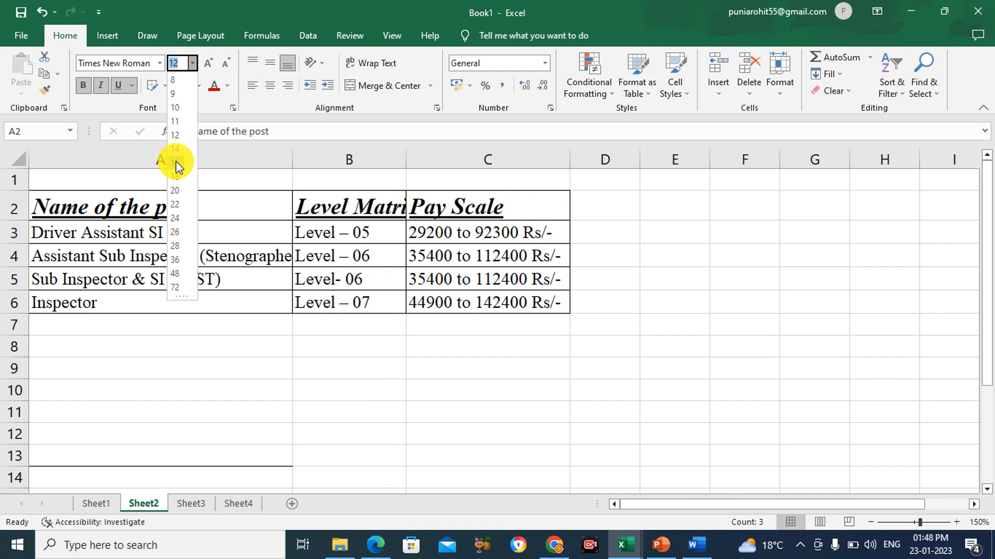
pyautogui.click(206, 61)
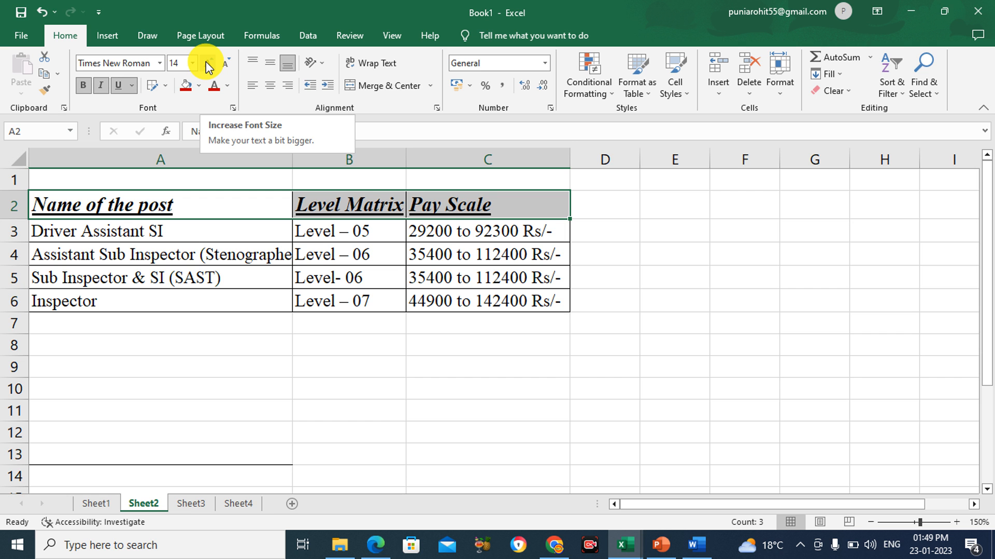
pyautogui.click(206, 61)
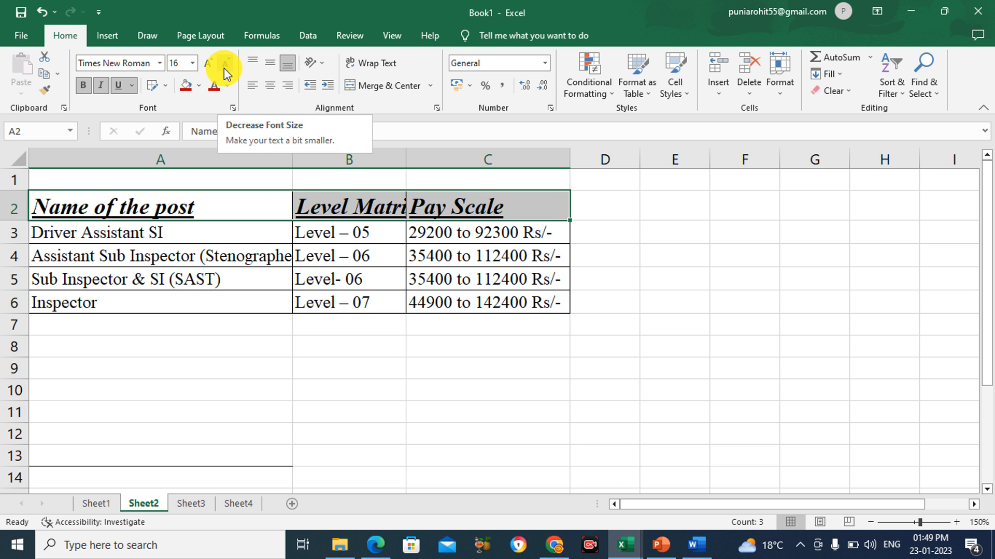
# - Decrease the header row's font size to 12 in two decrements and deselect the row
pyautogui.click(223, 67)
pyautogui.click(224, 68)
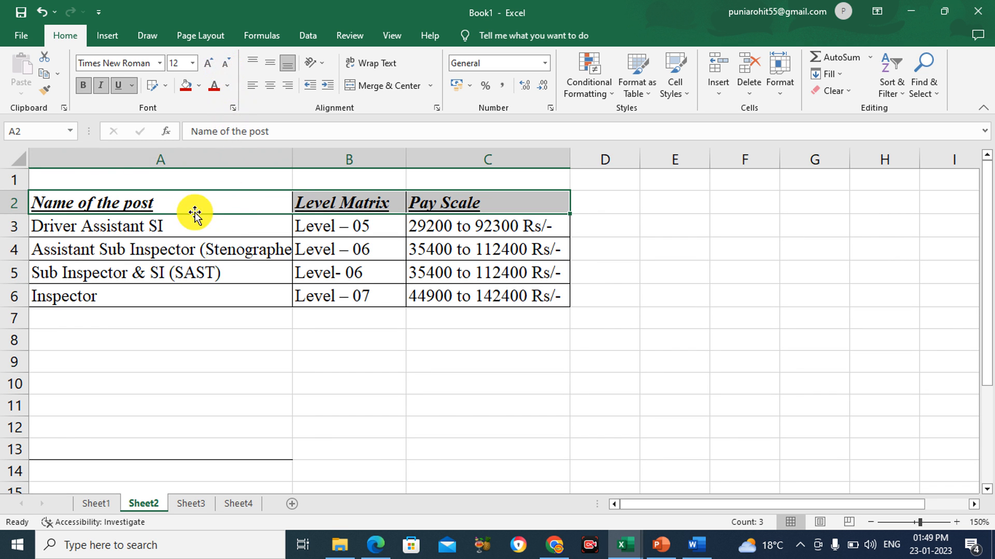
pyautogui.click(275, 344)
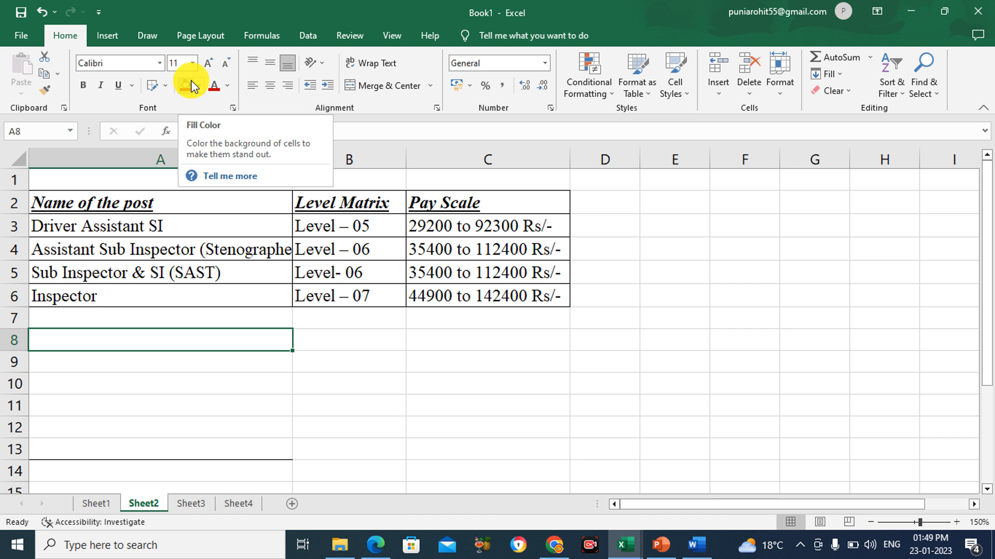
# - Fill the pay scale table A2:C6 on Sheet2 with the standard Dark Blue color
pyautogui.moveTo(151, 202); pyautogui.dragTo(474, 293)
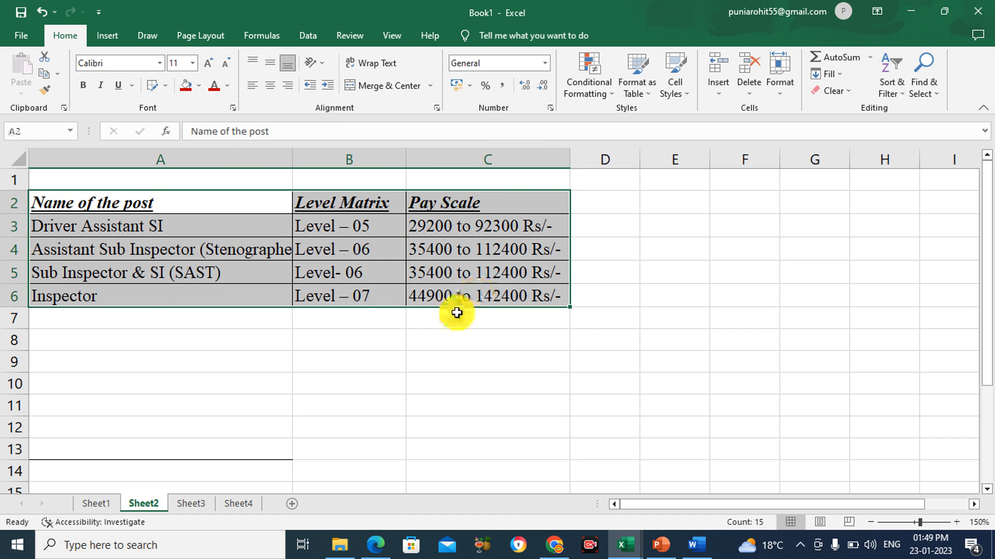
pyautogui.click(373, 340)
pyautogui.moveTo(42, 195); pyautogui.dragTo(477, 284)
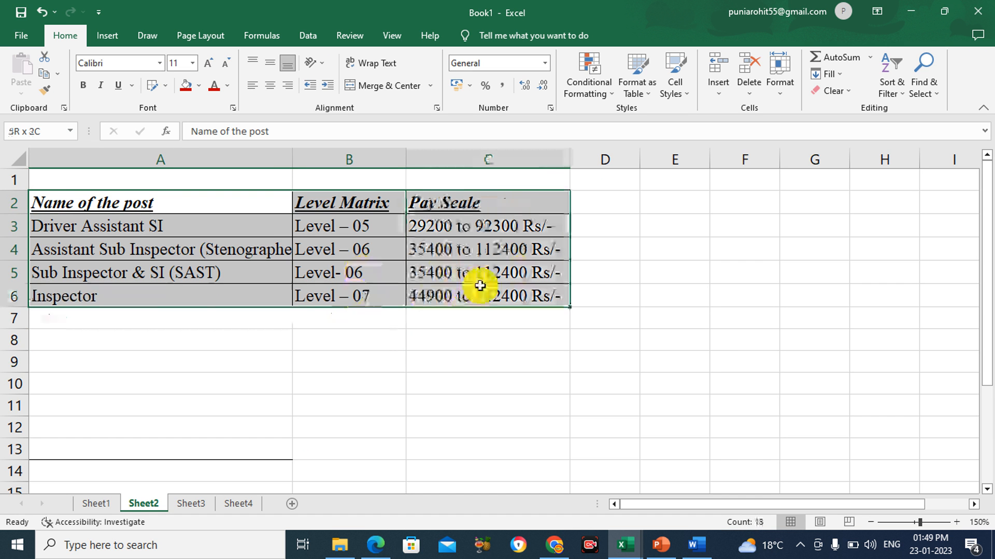
pyautogui.click(199, 88)
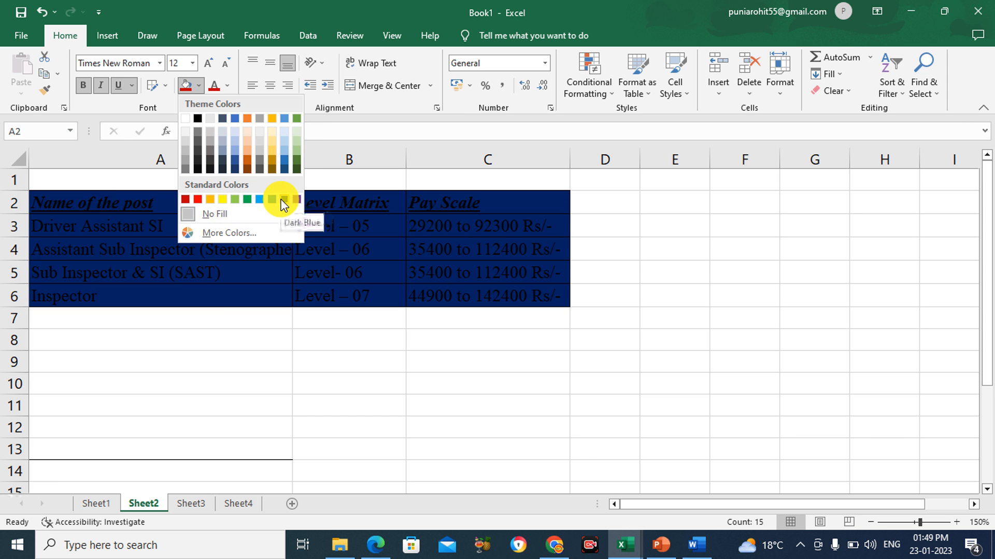
pyautogui.click(282, 200)
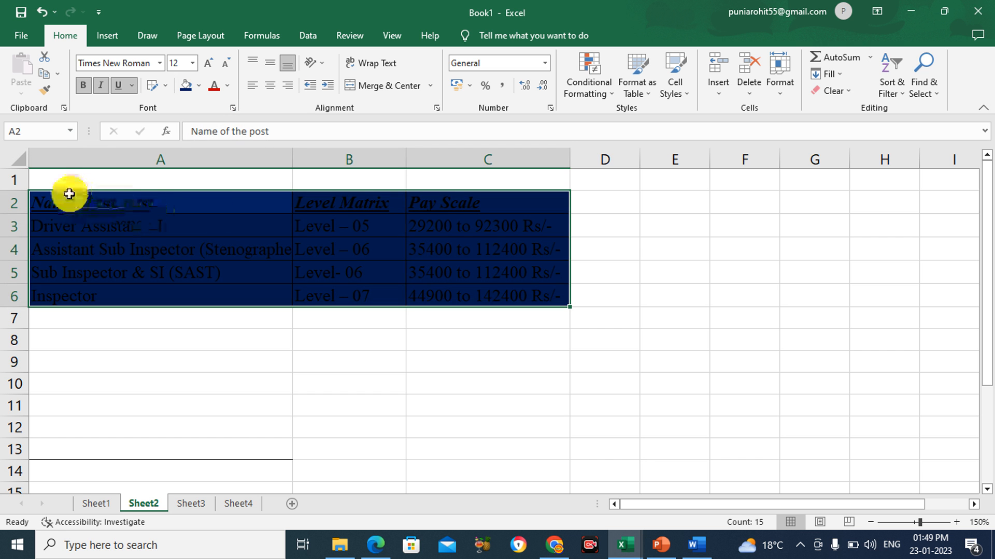
# - Set the font color of the pay scale table A2:C6 to the standard Yellow
pyautogui.moveTo(70, 204); pyautogui.dragTo(474, 288)
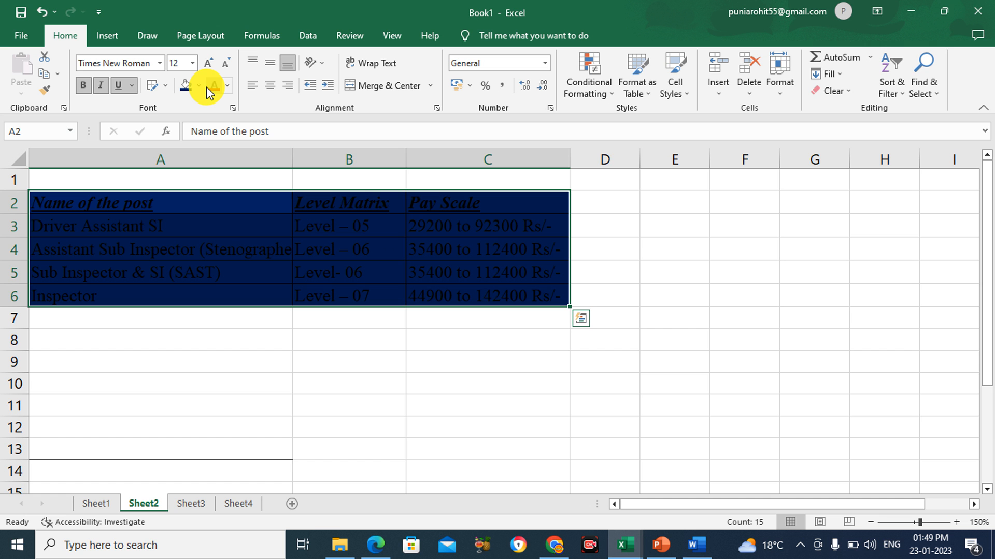
pyautogui.click(229, 89)
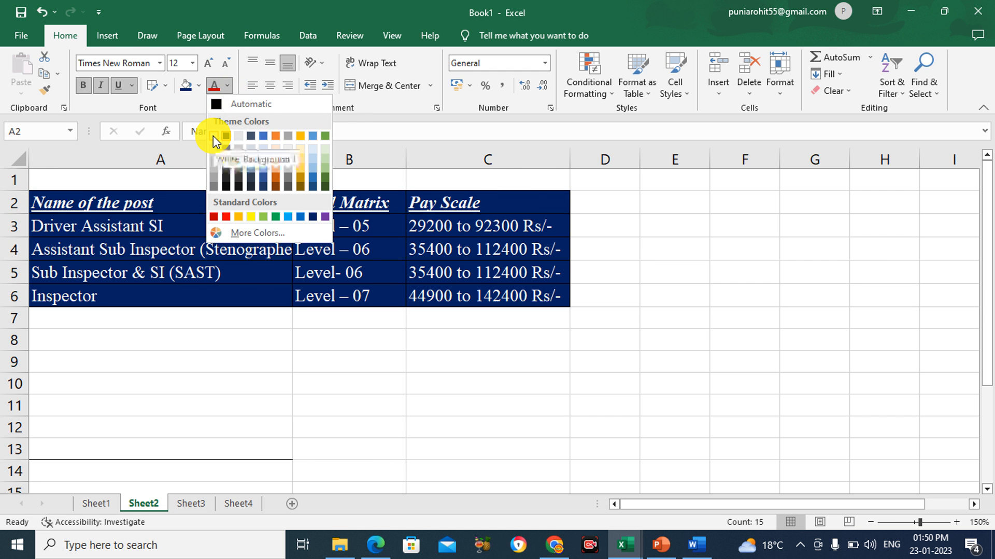
pyautogui.click(253, 220)
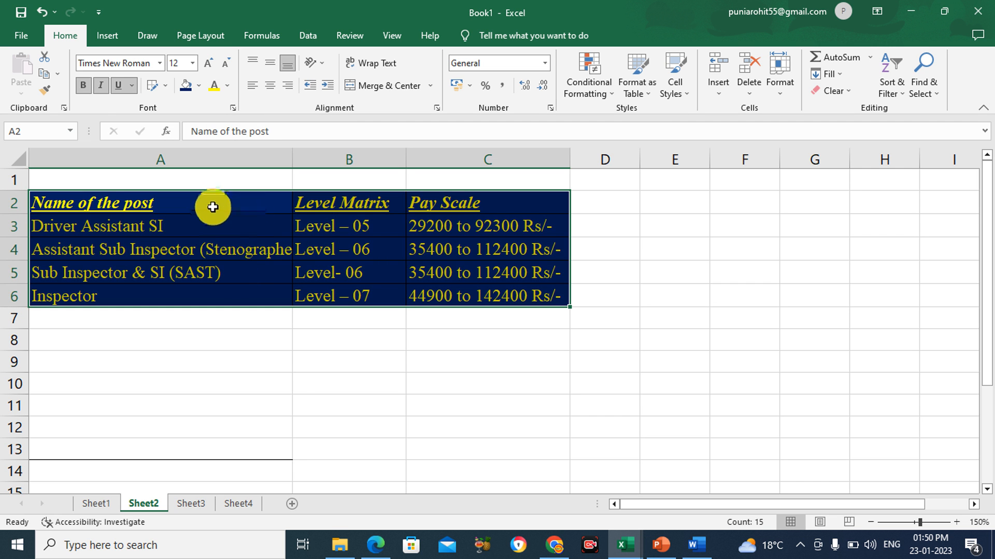
pyautogui.click(225, 85)
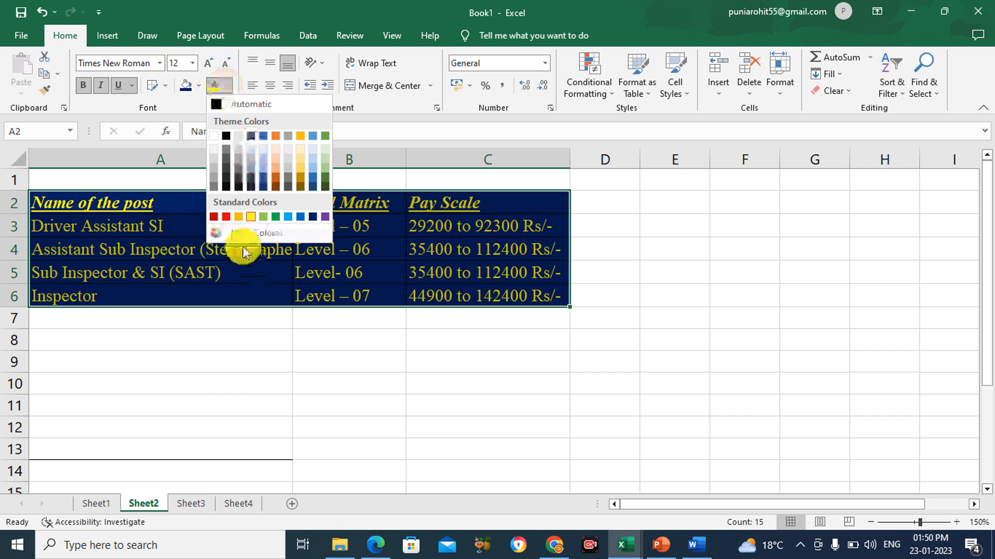
pyautogui.click(303, 370)
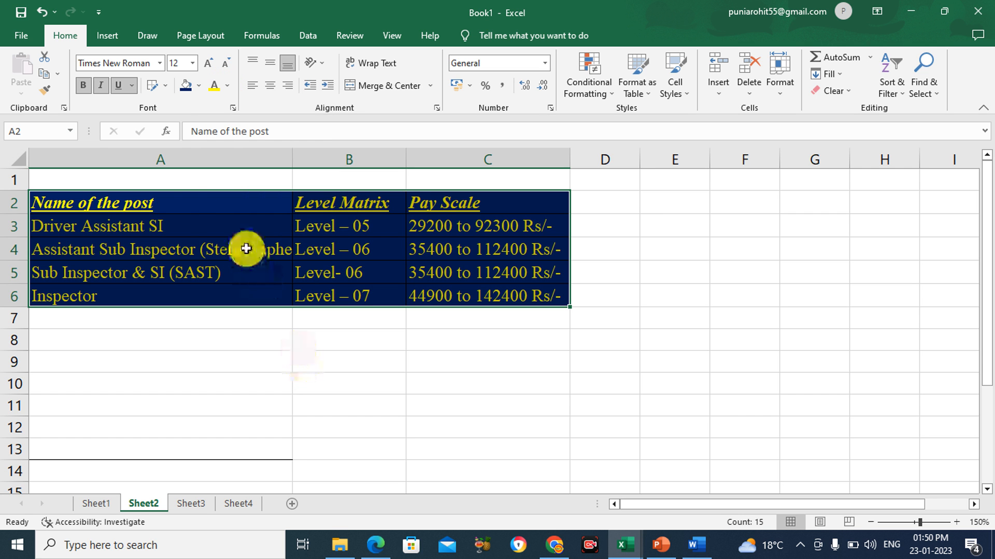
# - Remove the background fill from the pay scale table A2:C6
pyautogui.moveTo(130, 202); pyautogui.dragTo(441, 298)
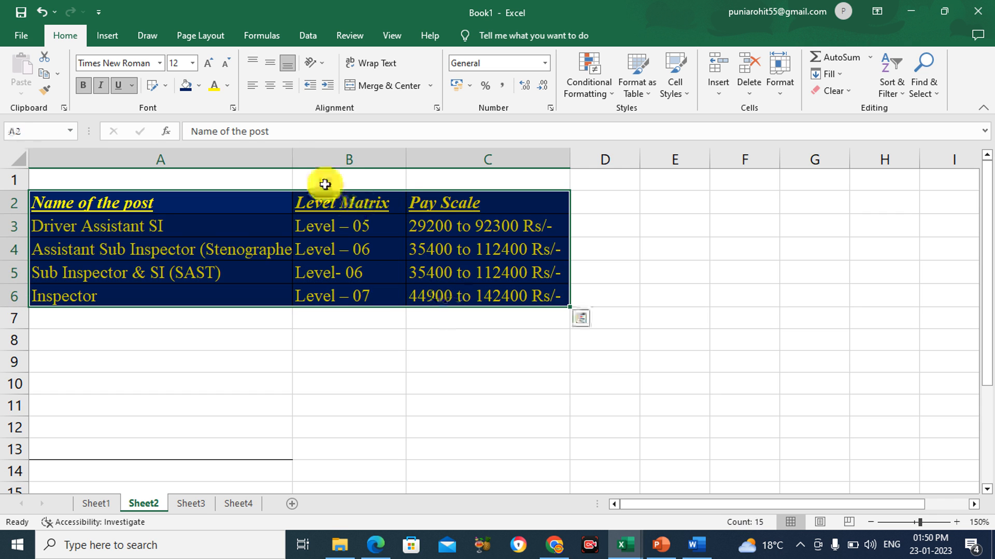
pyautogui.click(201, 87)
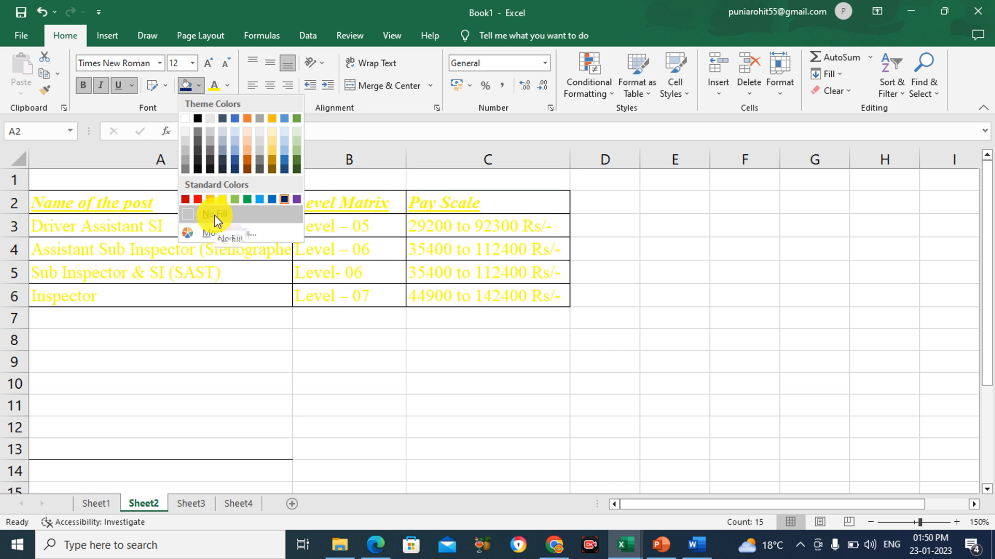
pyautogui.click(215, 220)
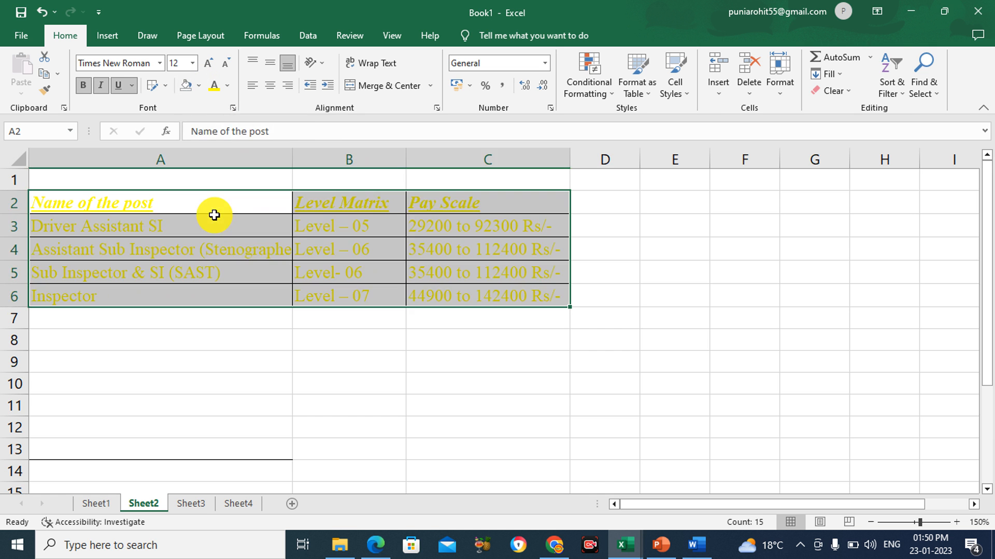
pyautogui.click(255, 340)
# - Reset the font color of the pay scale table A2:C6 to Automatic and deselect the table
pyautogui.moveTo(100, 202); pyautogui.dragTo(517, 305)
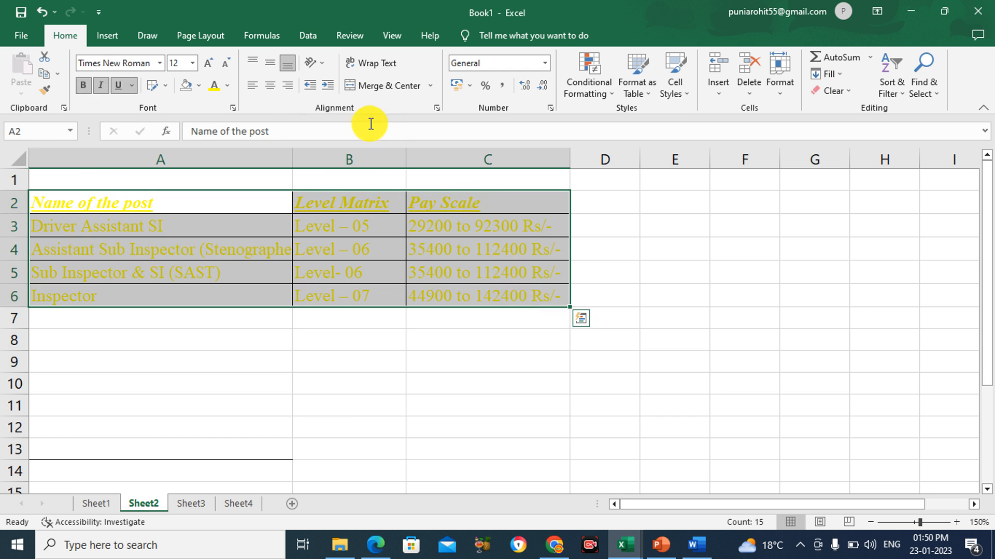
pyautogui.click(227, 86)
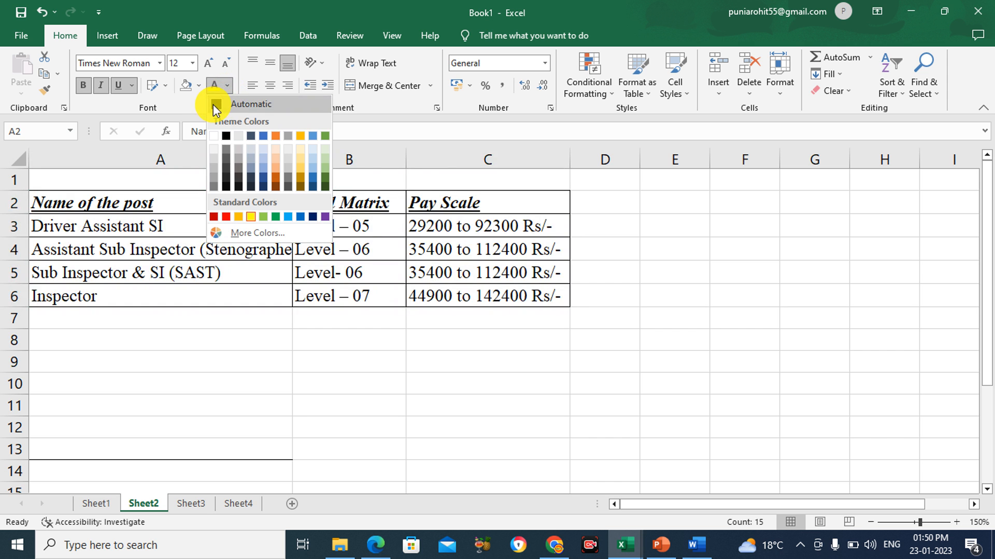
pyautogui.click(215, 104)
pyautogui.click(284, 345)
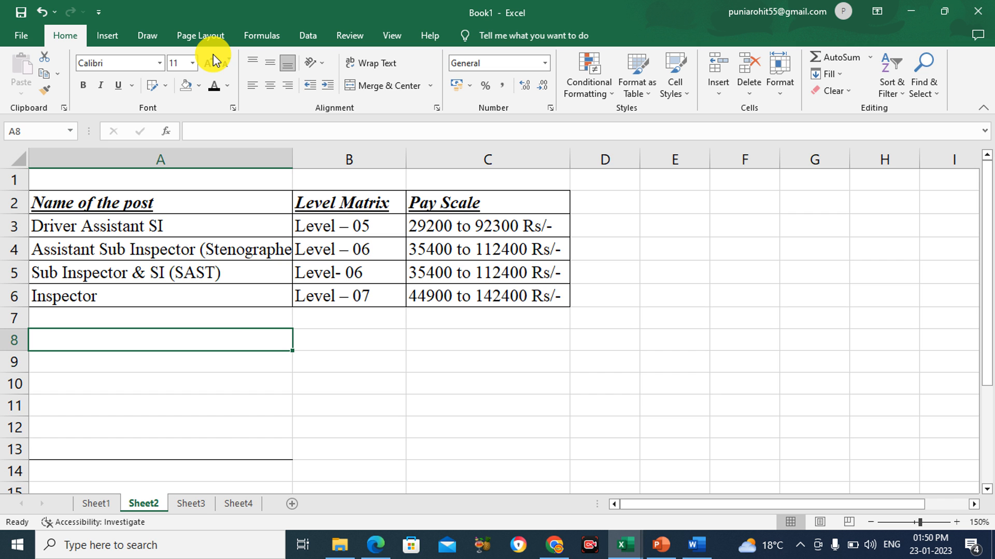
# - Switch to Sheet3 and center the text of the pay scale table in A2:D6 horizontally
pyautogui.click(195, 510)
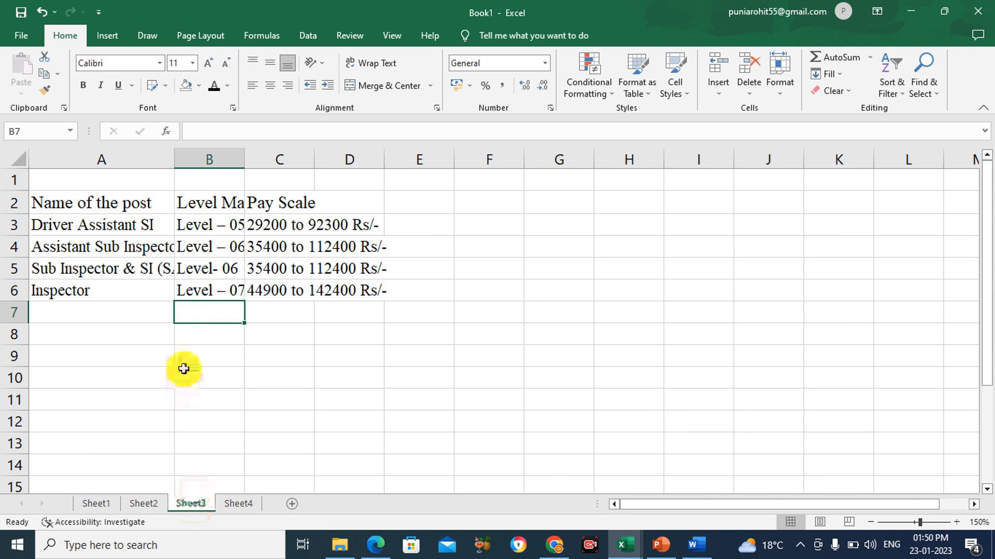
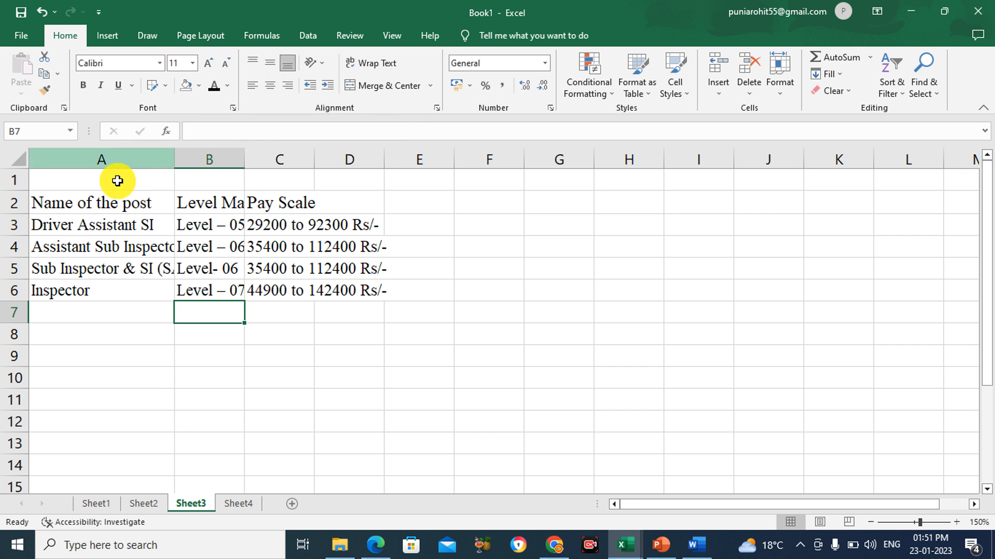
pyautogui.moveTo(107, 201); pyautogui.dragTo(337, 291)
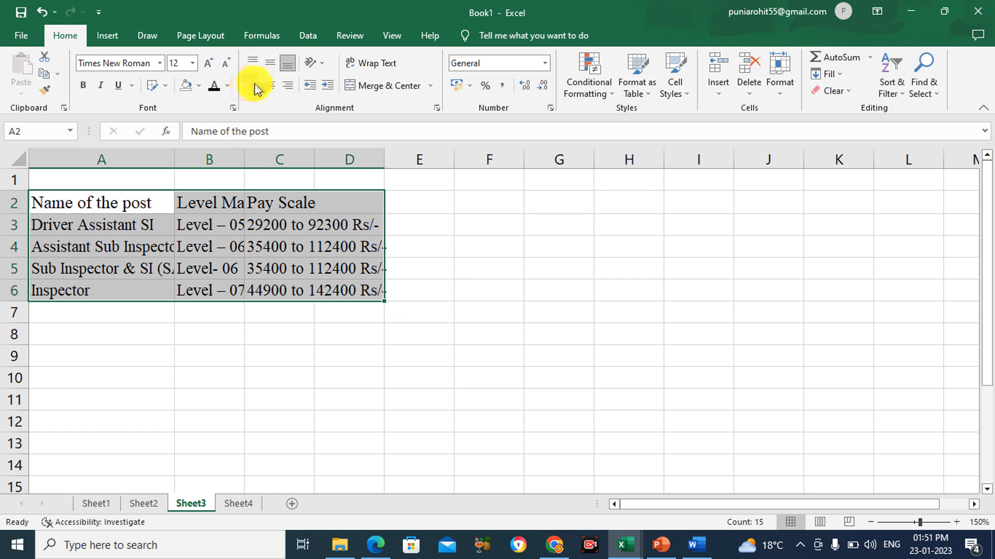
pyautogui.click(44, 14)
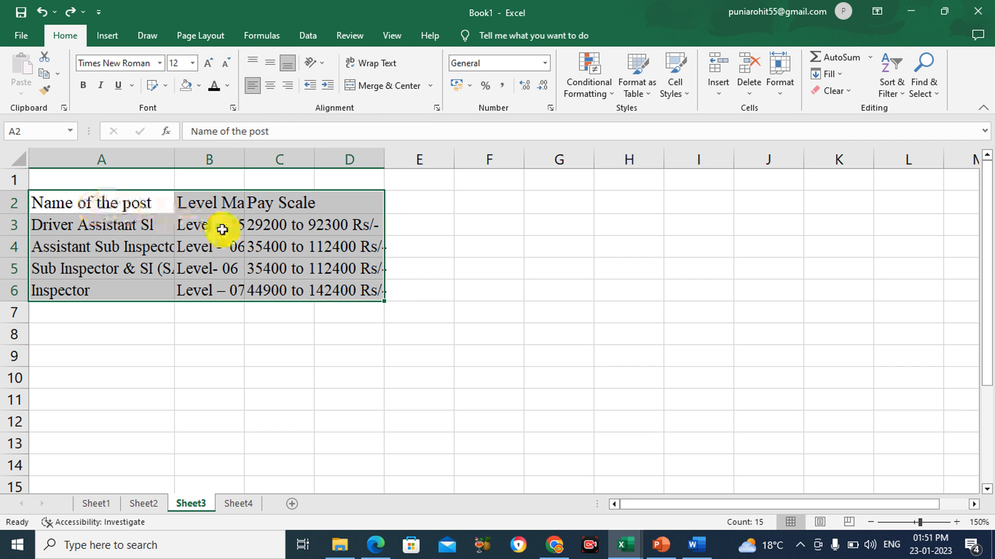
pyautogui.click(272, 85)
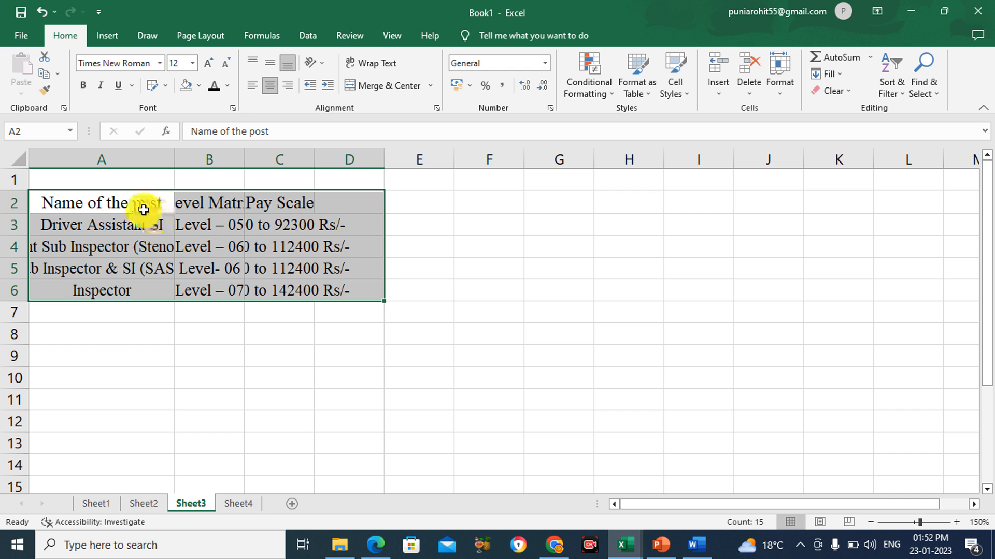
# - Right-align the text of the Sheet3 pay scale table in A2:D6
pyautogui.click(143, 209)
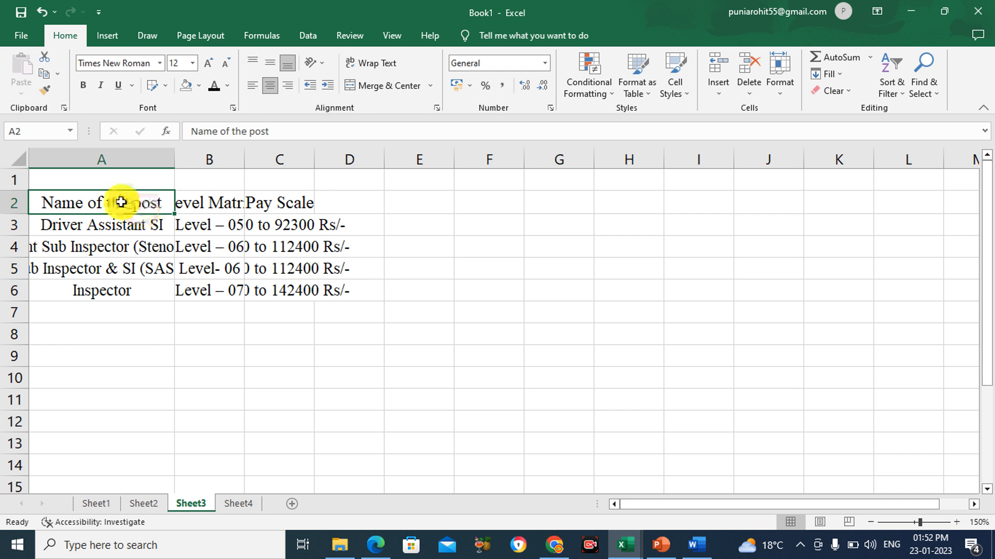
pyautogui.moveTo(66, 201)
pyautogui.mouseDown()
pyautogui.moveTo(277, 284)
pyautogui.moveTo(325, 291)
pyautogui.mouseUp()
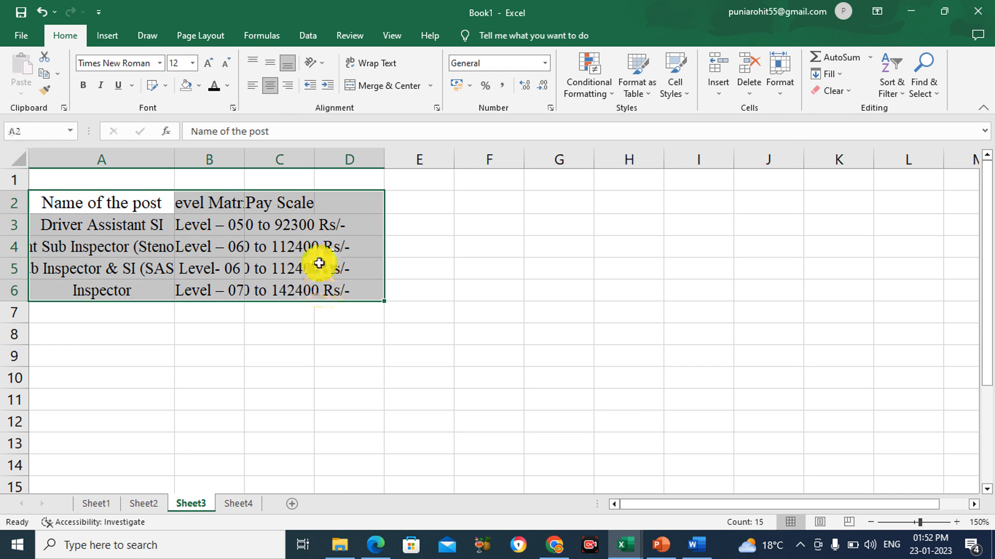
pyautogui.click(287, 91)
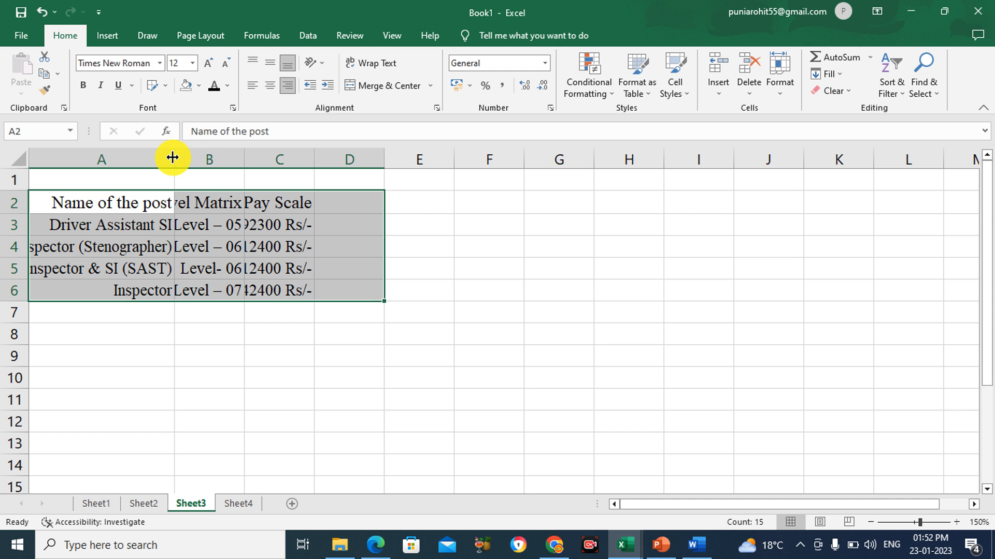
# - Widen columns A, B and C on Sheet3 so every post name, level and pay scale entry fits in its cell
pyautogui.moveTo(172, 157); pyautogui.dragTo(226, 161)
pyautogui.moveTo(295, 160); pyautogui.dragTo(365, 165)
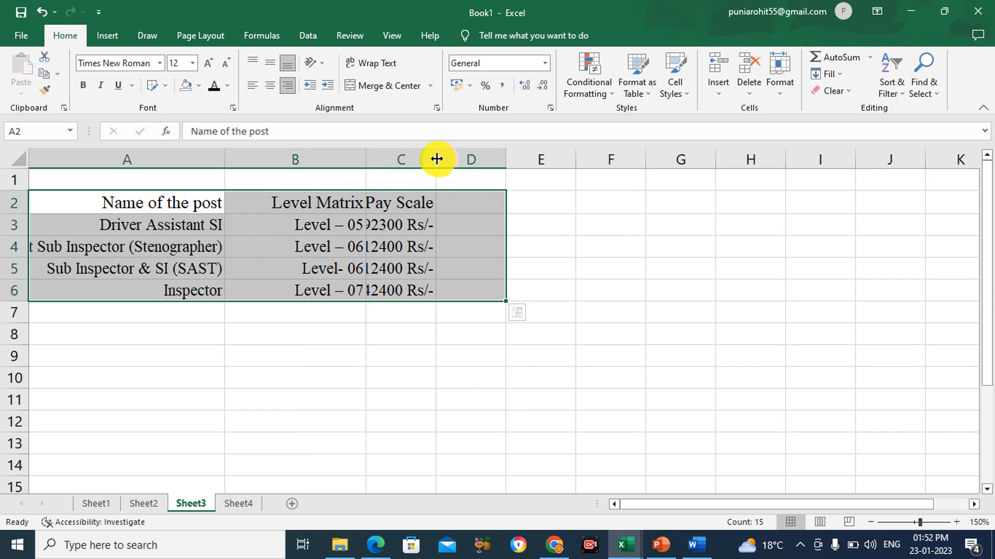
pyautogui.moveTo(436, 159); pyautogui.dragTo(612, 161)
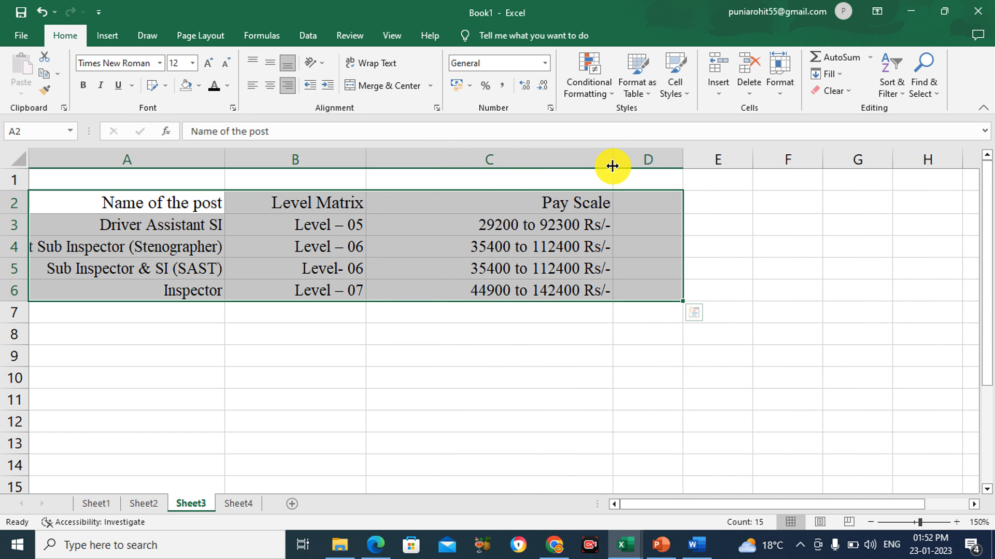
pyautogui.click(615, 226)
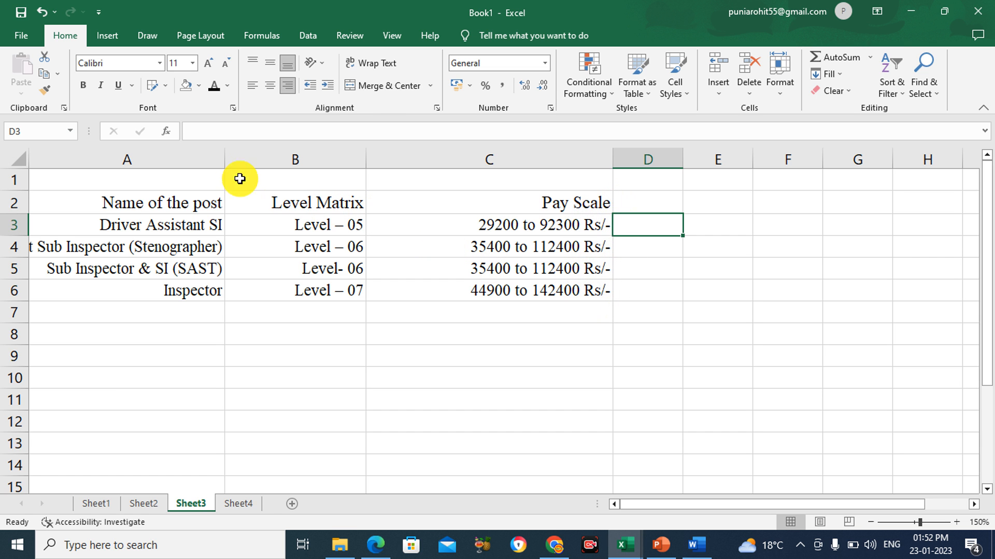
pyautogui.moveTo(225, 160); pyautogui.dragTo(257, 160)
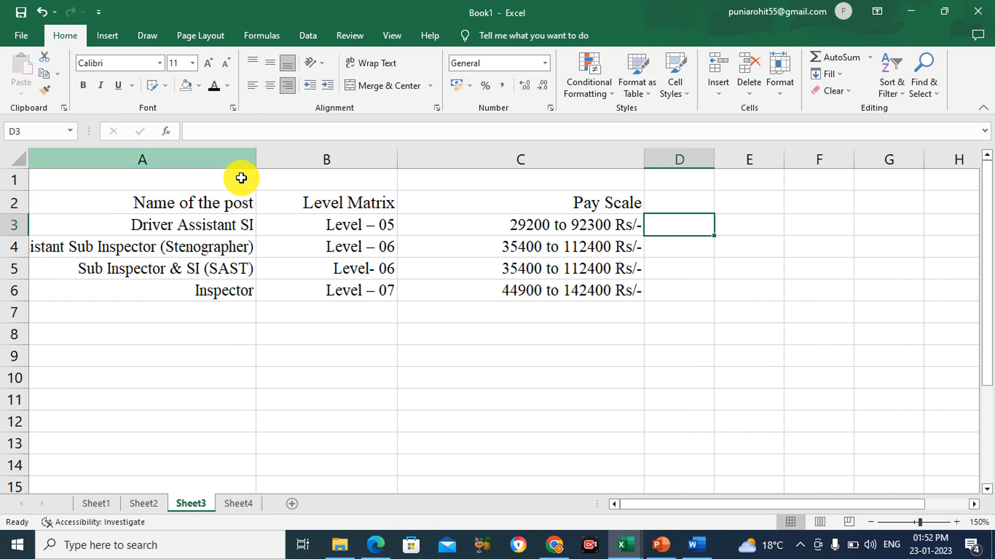
pyautogui.moveTo(255, 161); pyautogui.dragTo(258, 163)
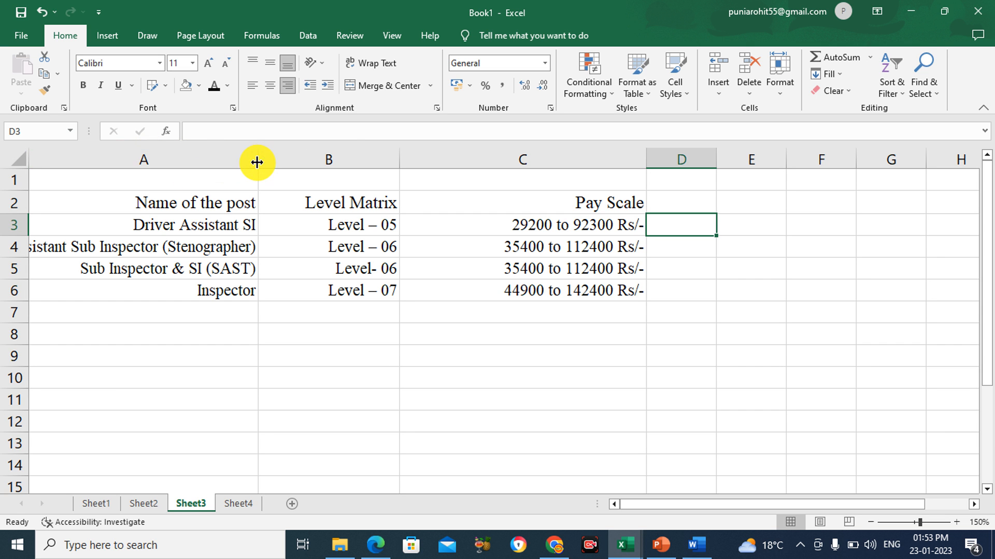
pyautogui.moveTo(257, 162); pyautogui.dragTo(301, 161)
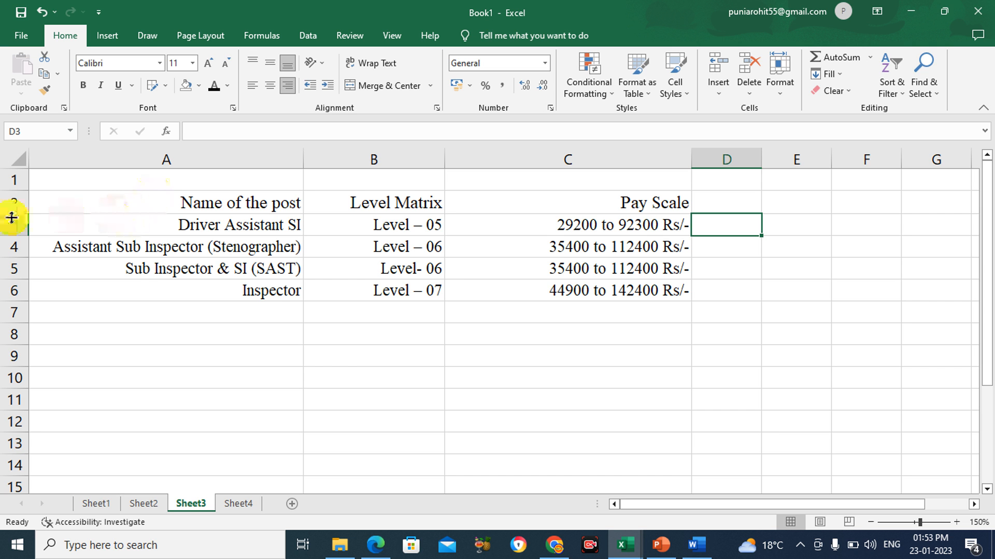
# - Increase the heights of table rows 2 through 6 to roughly double the default row height
pyautogui.moveTo(16, 213); pyautogui.dragTo(16, 231)
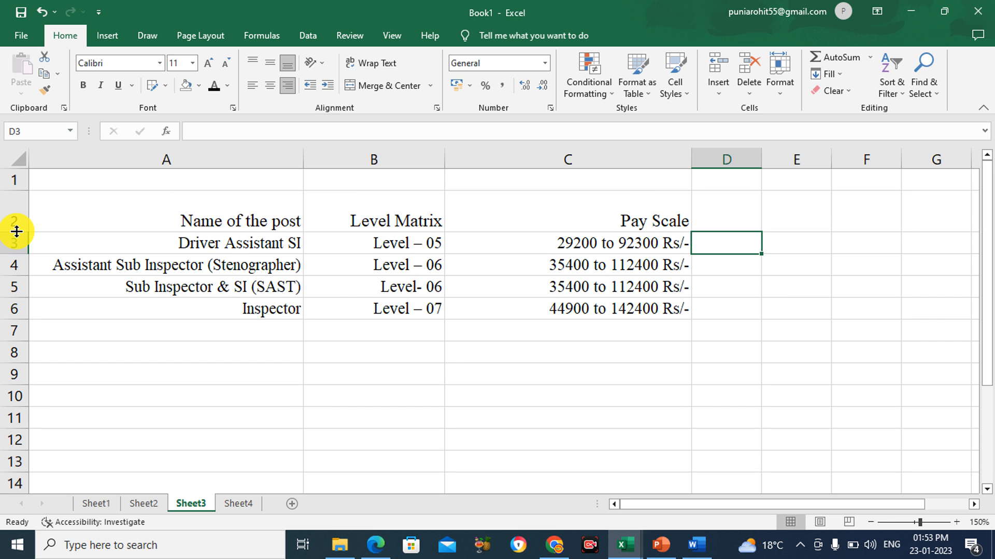
pyautogui.moveTo(19, 254); pyautogui.dragTo(28, 380)
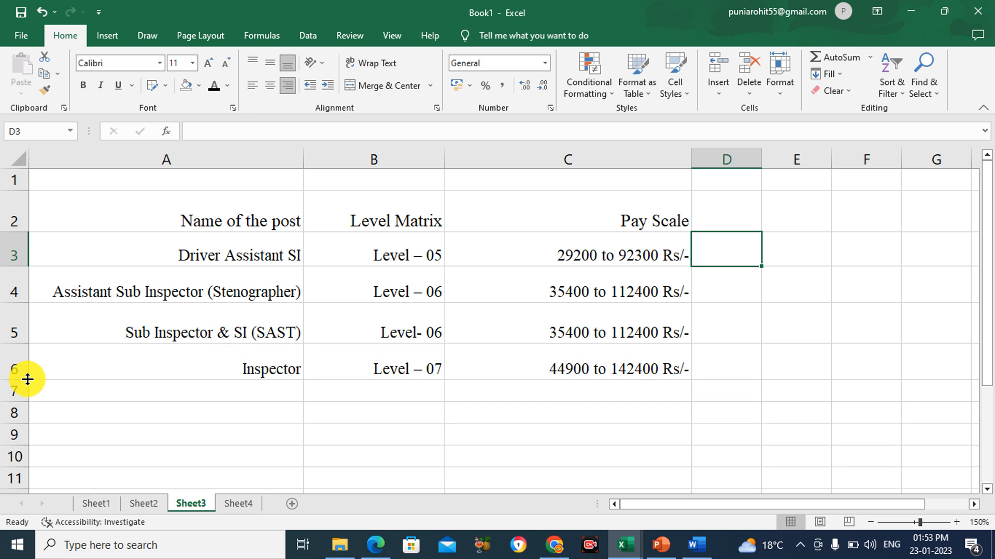
pyautogui.click(755, 455)
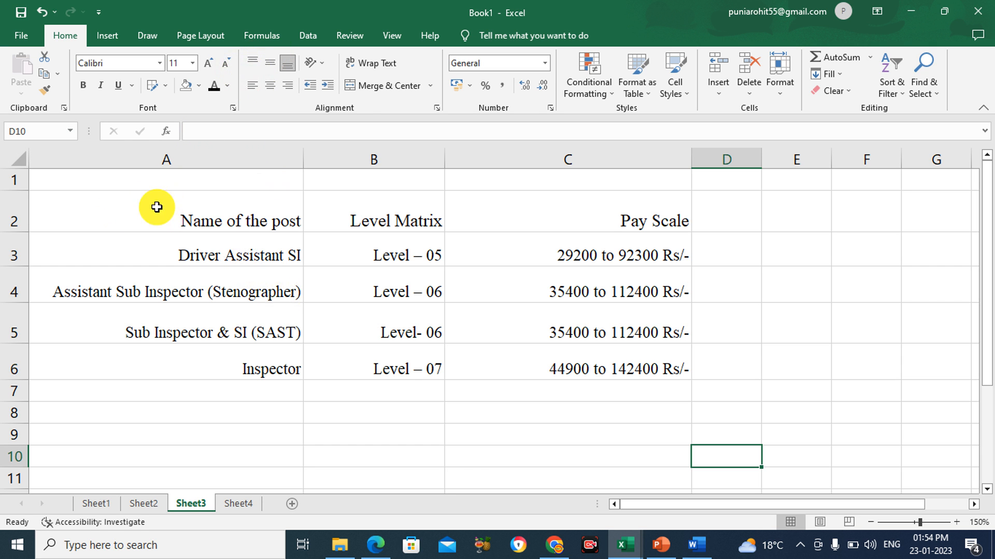
# - Align the text of the pay scale table A2:C6 to the top of its cells
pyautogui.click(107, 209)
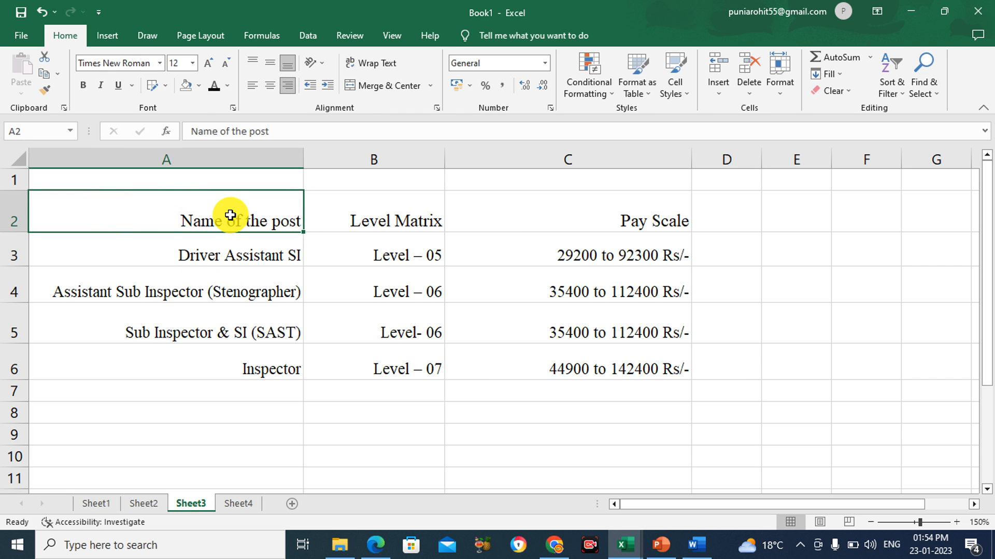
pyautogui.moveTo(171, 214); pyautogui.dragTo(588, 367)
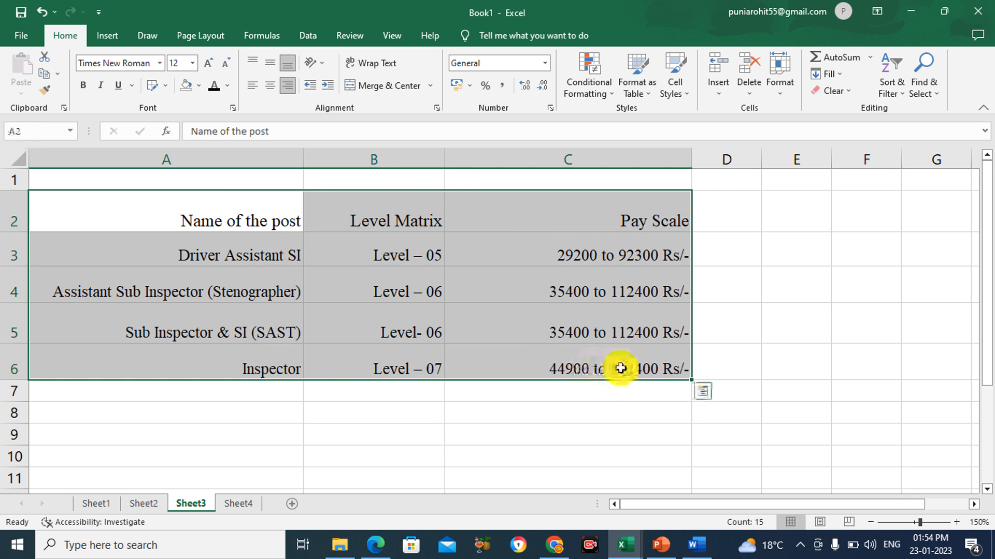
pyautogui.click(251, 63)
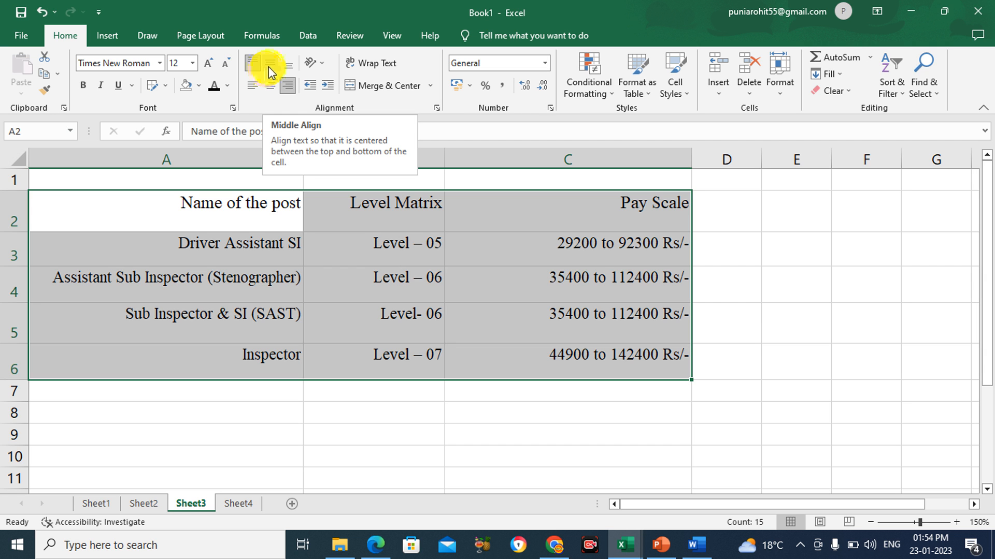
# - Middle-align the text of the pay scale table A2:C6 vertically within its cells
pyautogui.click(269, 64)
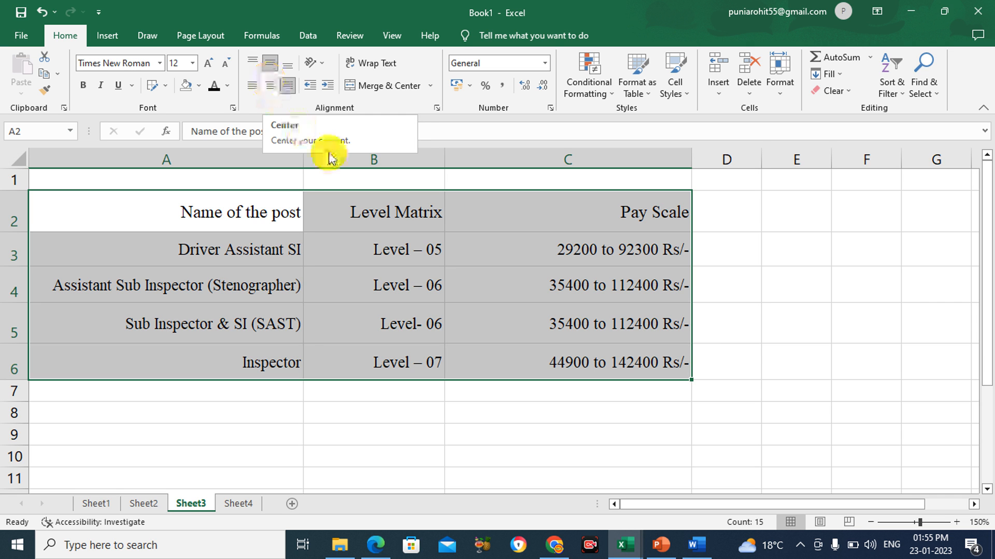
pyautogui.click(816, 220)
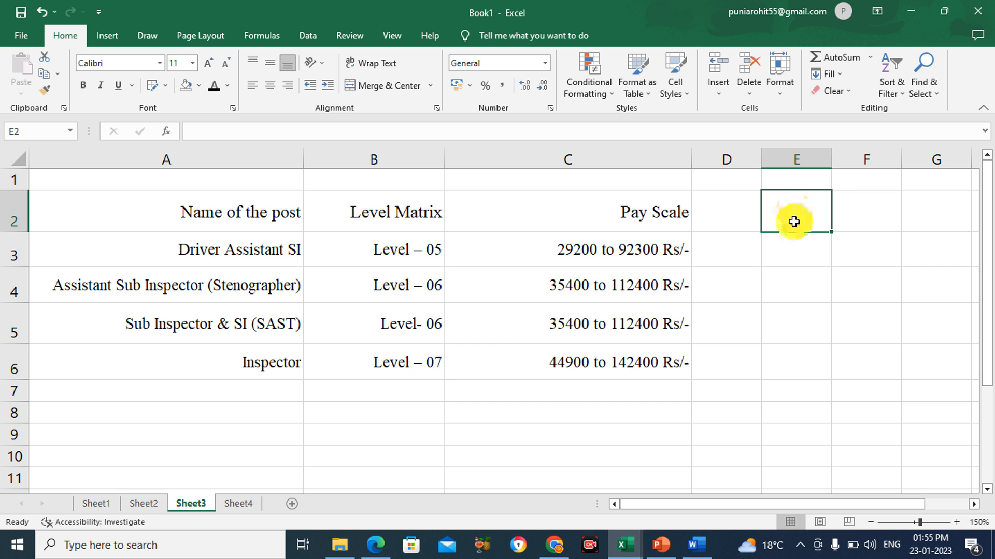
# - Enter a person's first name in cell B8 below the table and center it horizontally
pyautogui.click(344, 414)
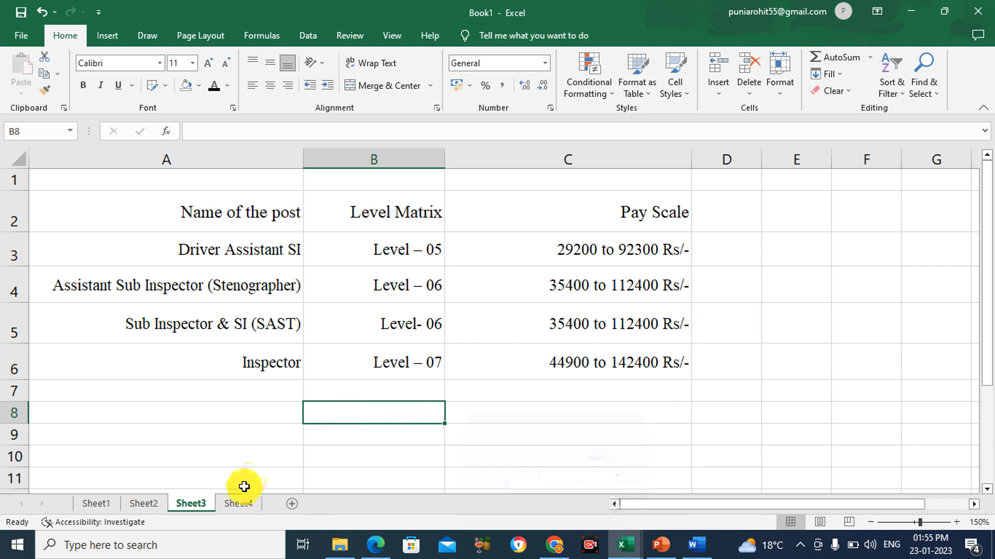
pyautogui.write('nA')
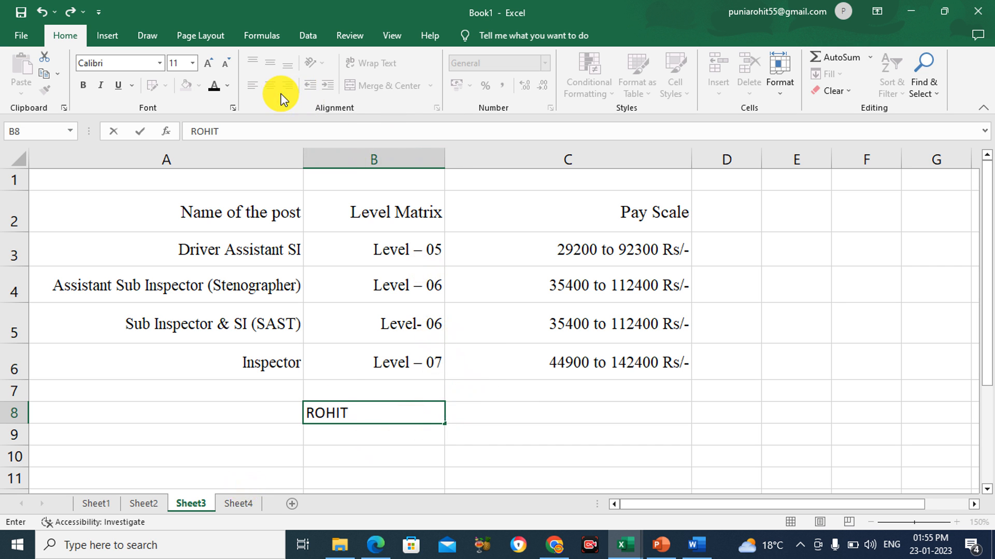
pyautogui.click(326, 413)
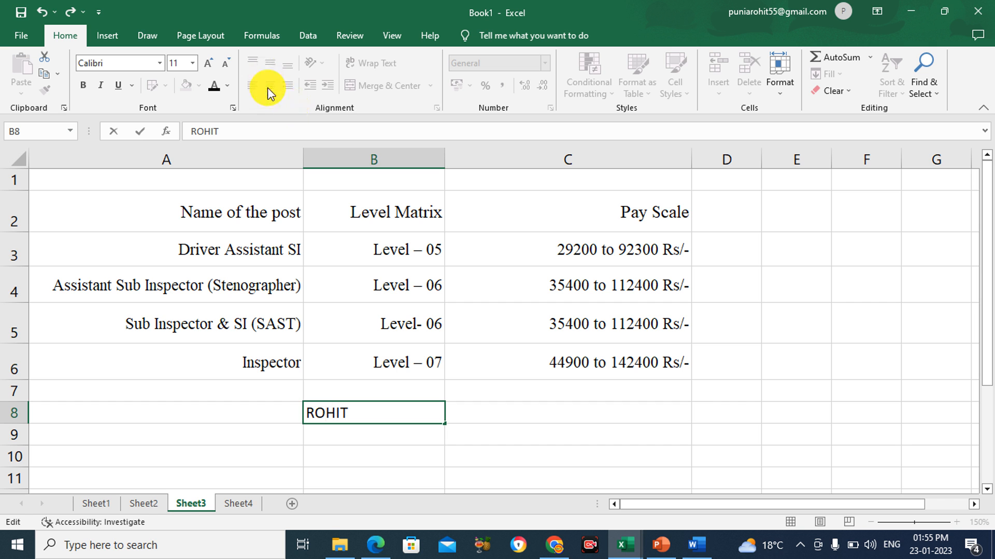
pyautogui.click(317, 409)
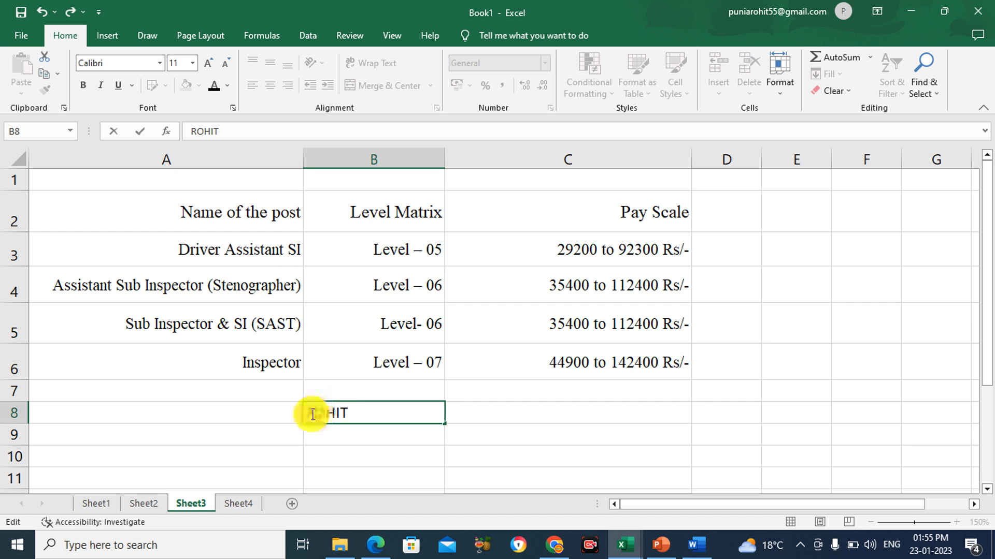
pyautogui.moveTo(311, 415); pyautogui.dragTo(349, 413)
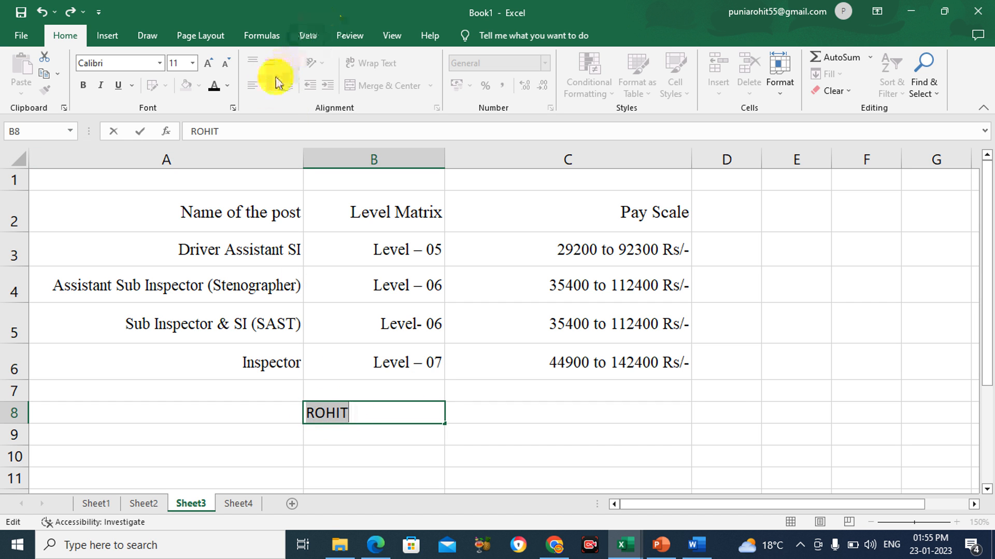
pyautogui.click(564, 434)
pyautogui.click(379, 413)
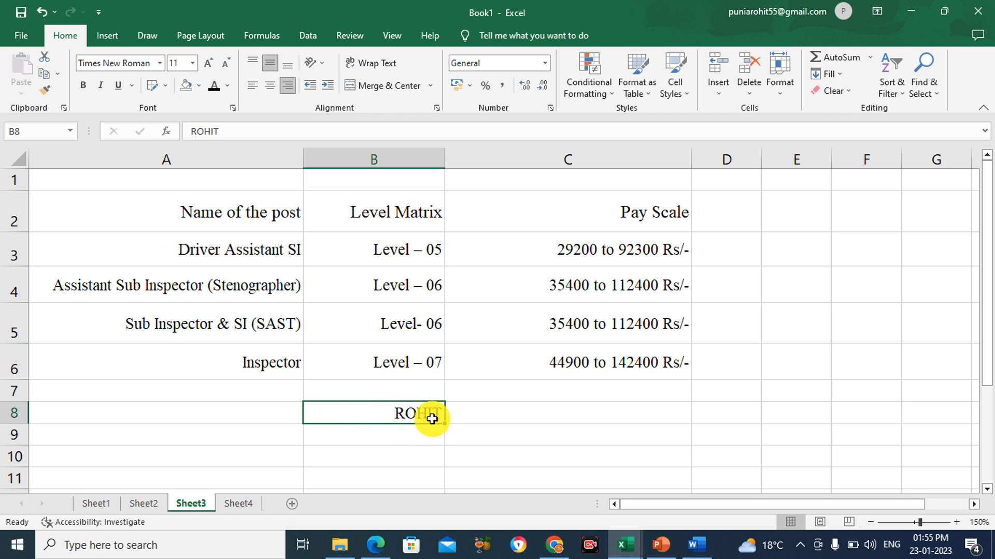
pyautogui.click(268, 89)
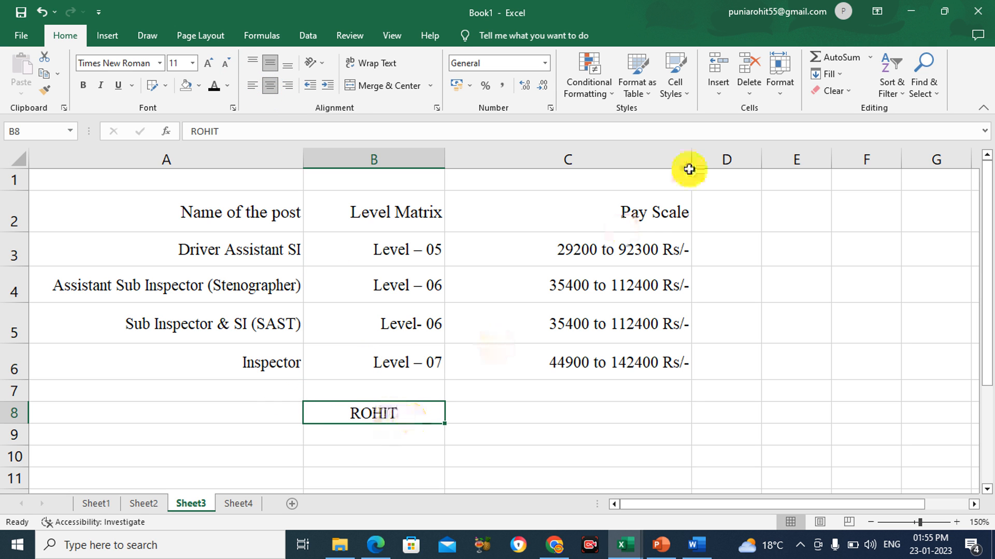
# - Center the "Name of the post" header in A2 both vertically and horizontally
pyautogui.click(254, 214)
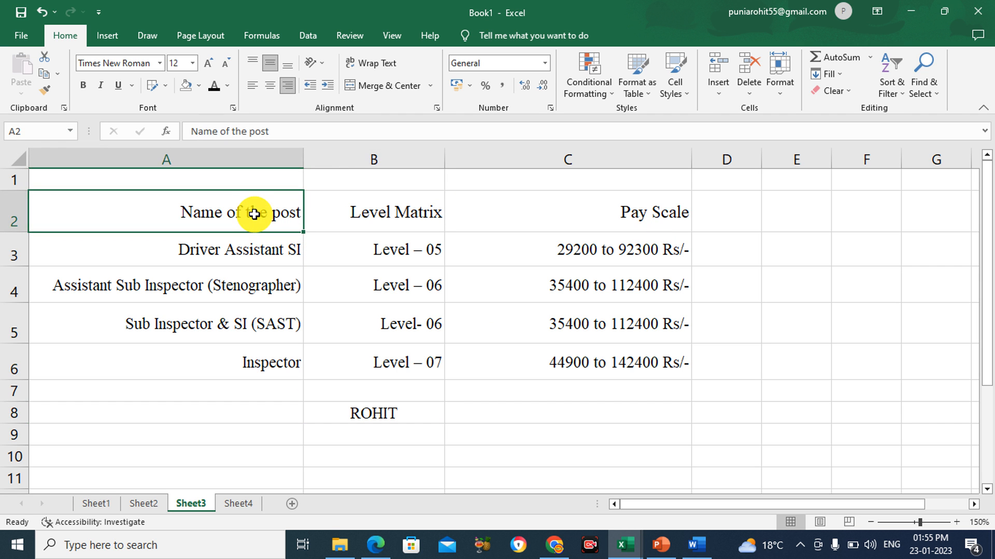
pyautogui.click(276, 65)
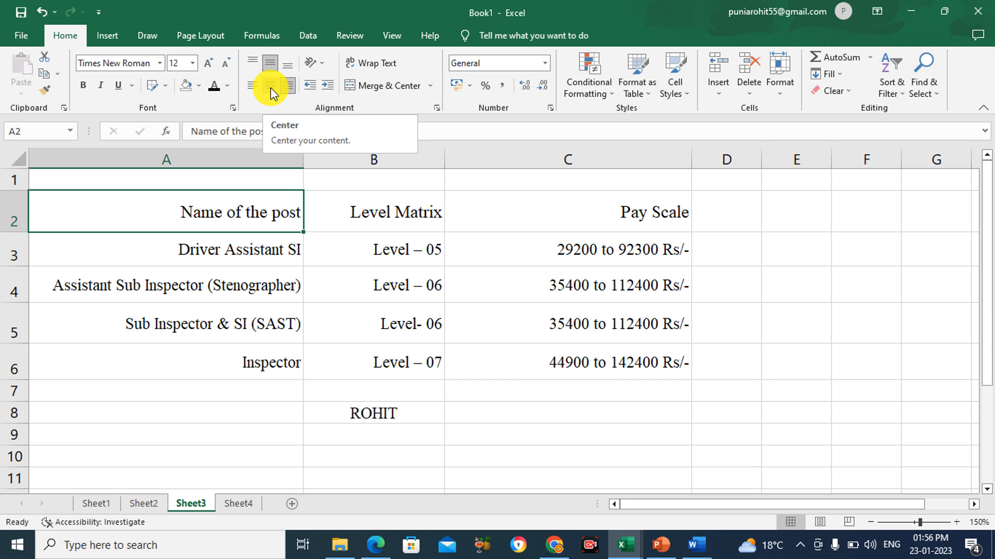
pyautogui.click(271, 88)
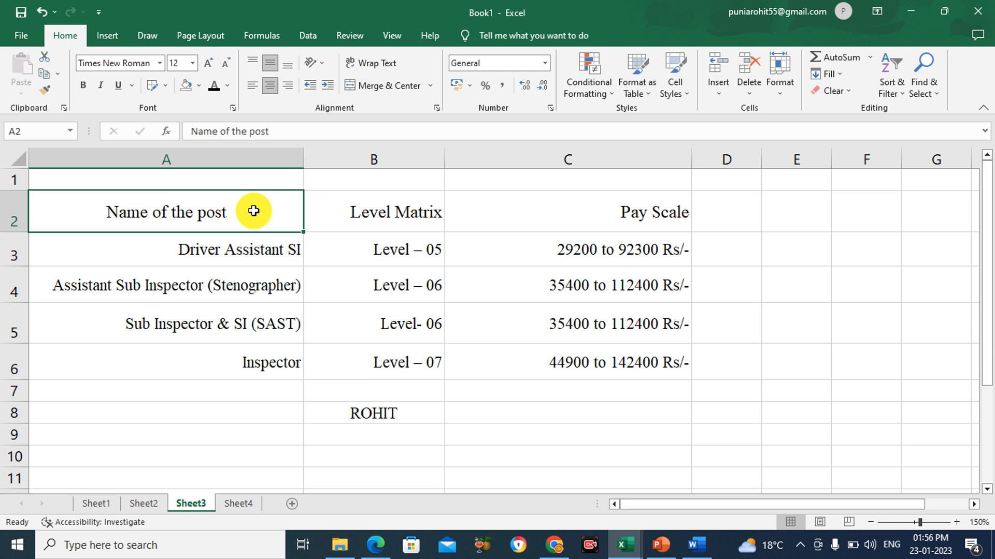
# - Increase row 12 to about three times the default height and enter a person's first name in B12
pyautogui.moveTo(984, 296); pyautogui.dragTo(981, 358)
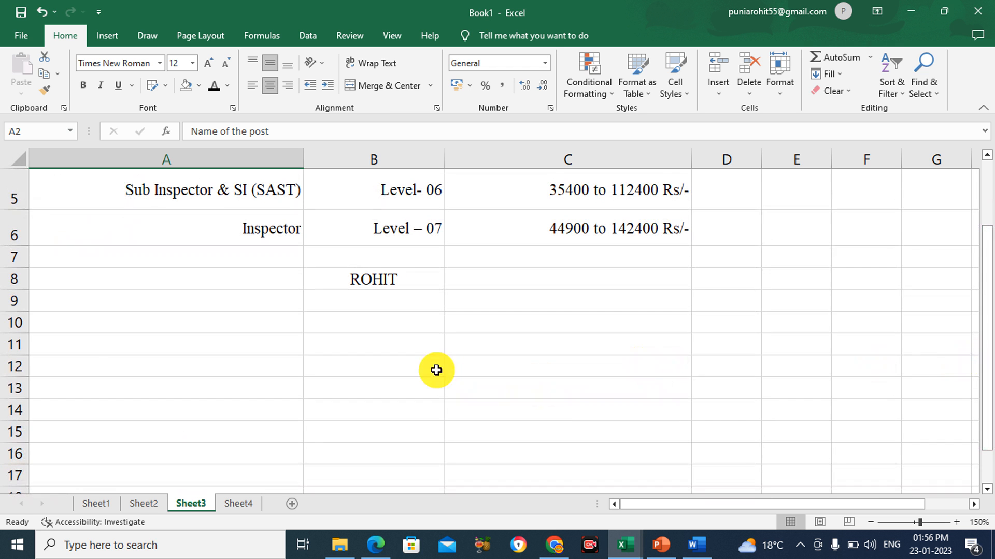
pyautogui.moveTo(23, 377); pyautogui.dragTo(24, 417)
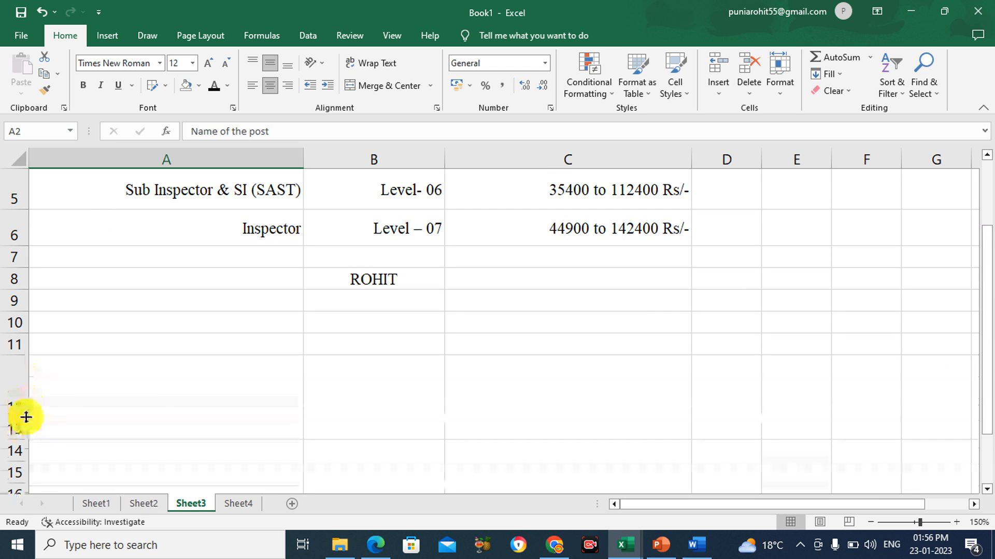
pyautogui.click(365, 386)
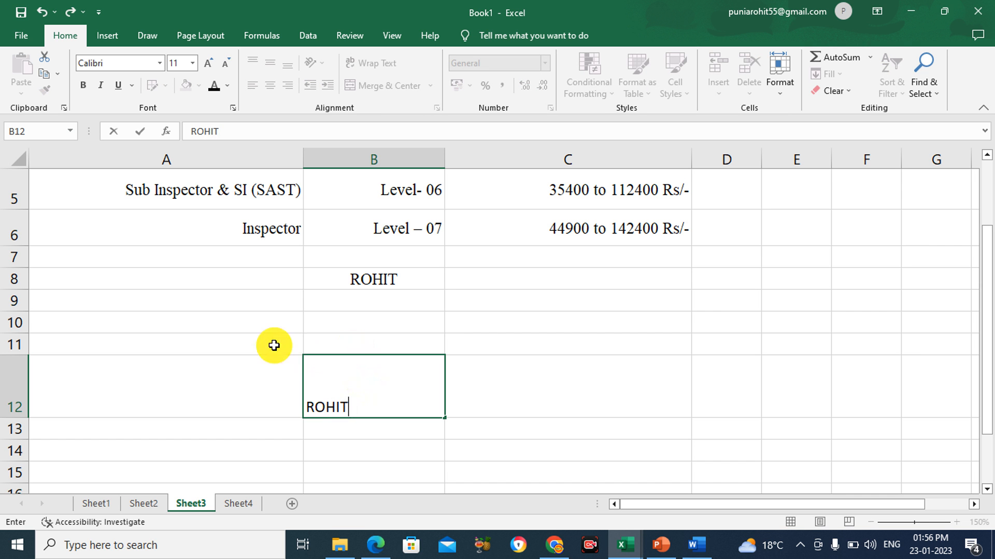
pyautogui.click(259, 362)
# - Center the name in B12 horizontally and middle-align it vertically
pyautogui.click(328, 382)
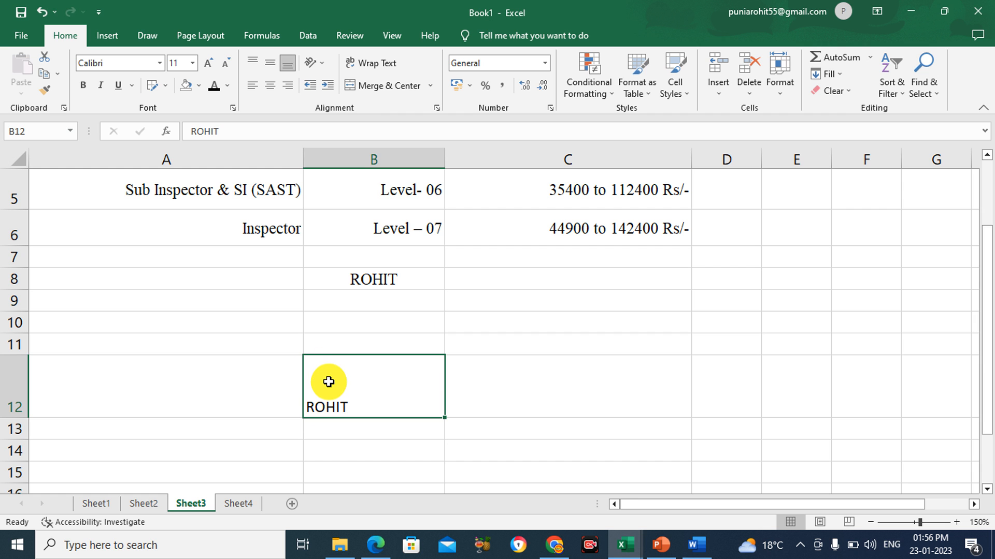
pyautogui.click(271, 88)
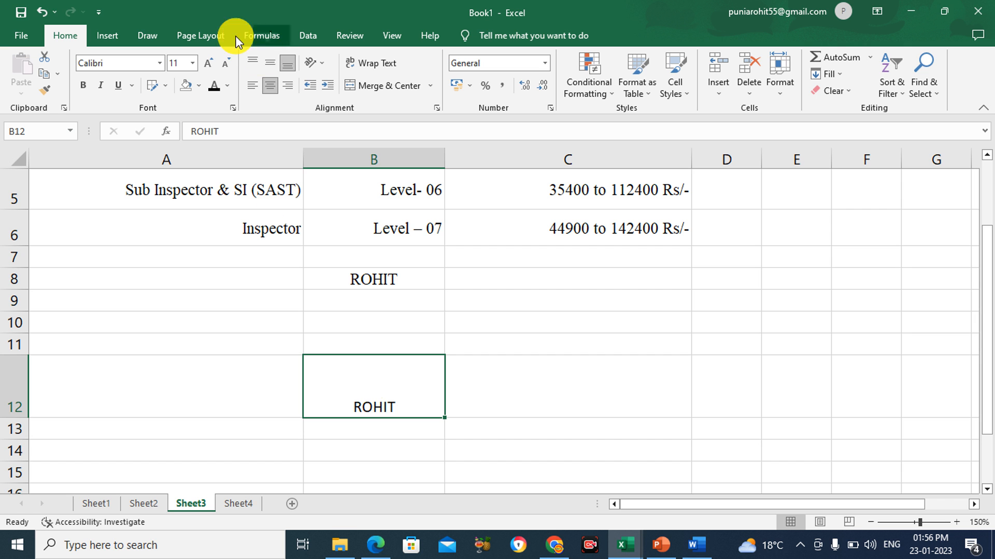
pyautogui.click(268, 63)
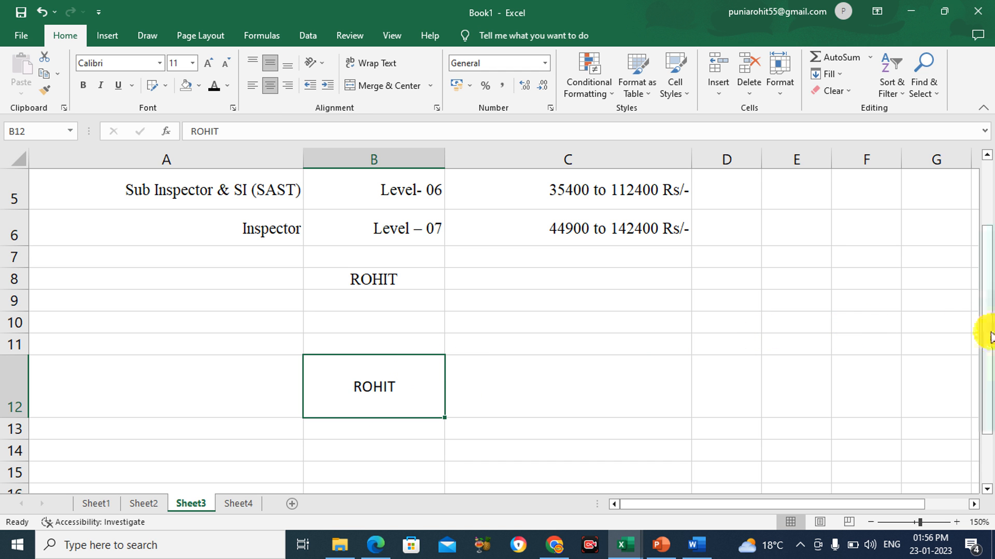
# - Set the header text in A2:C2 to Angle Counterclockwise and switch it to Angle Clockwise
pyautogui.moveTo(989, 339); pyautogui.dragTo(983, 274)
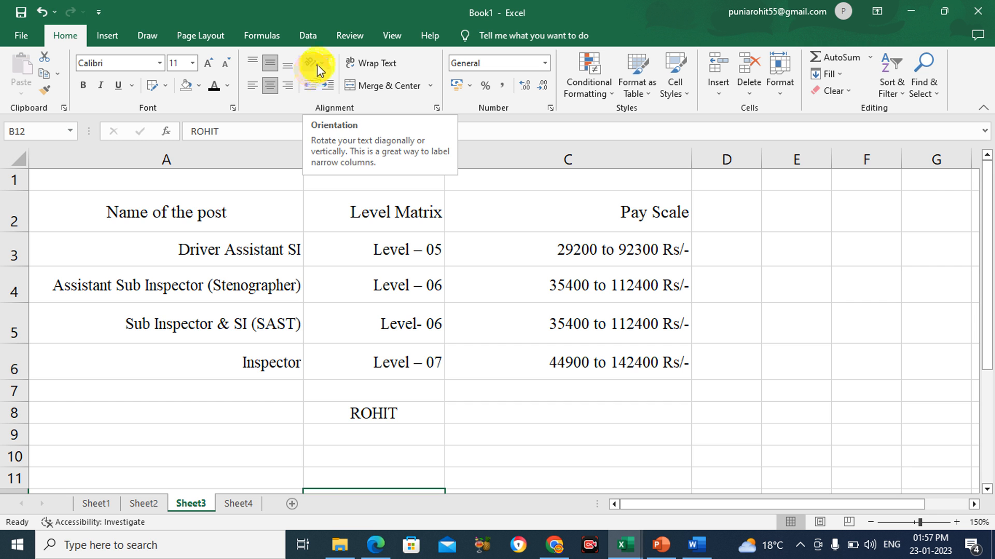
pyautogui.click(103, 224)
pyautogui.moveTo(103, 224); pyautogui.dragTo(544, 225)
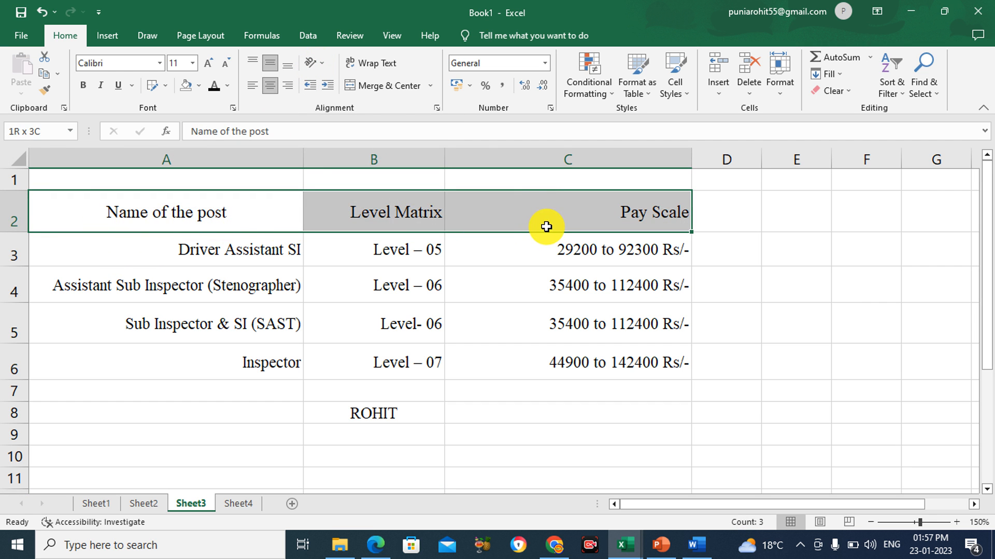
pyautogui.click(322, 63)
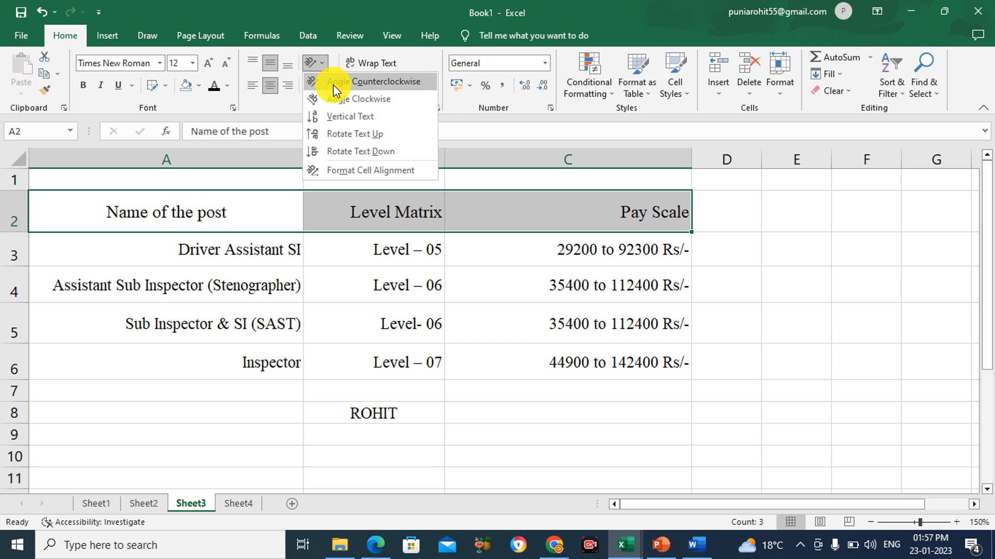
pyautogui.click(334, 85)
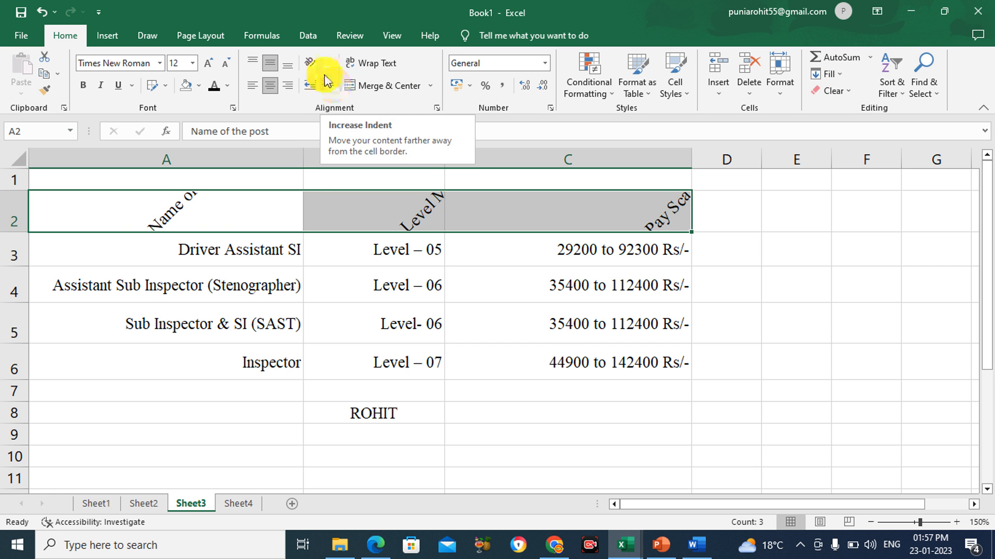
pyautogui.click(322, 65)
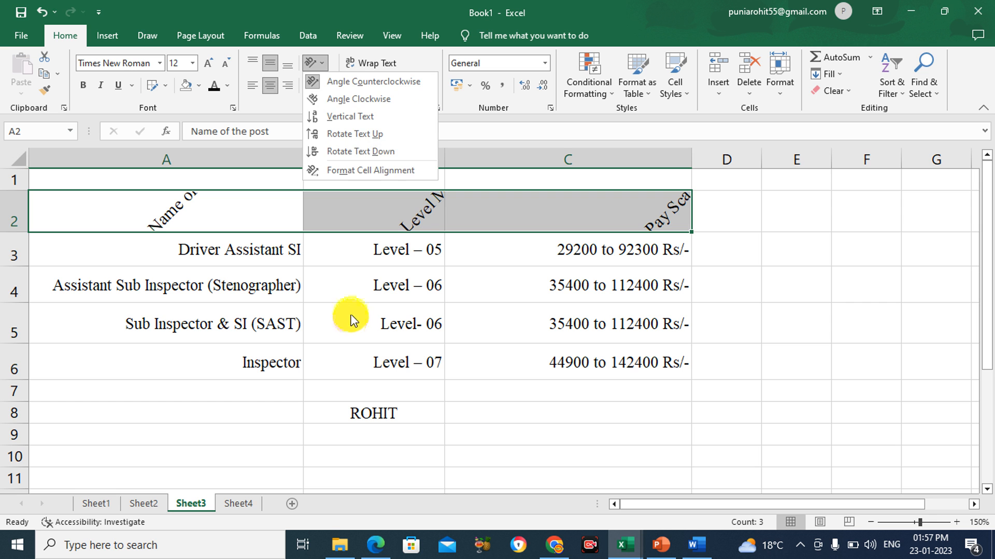
pyautogui.click(357, 104)
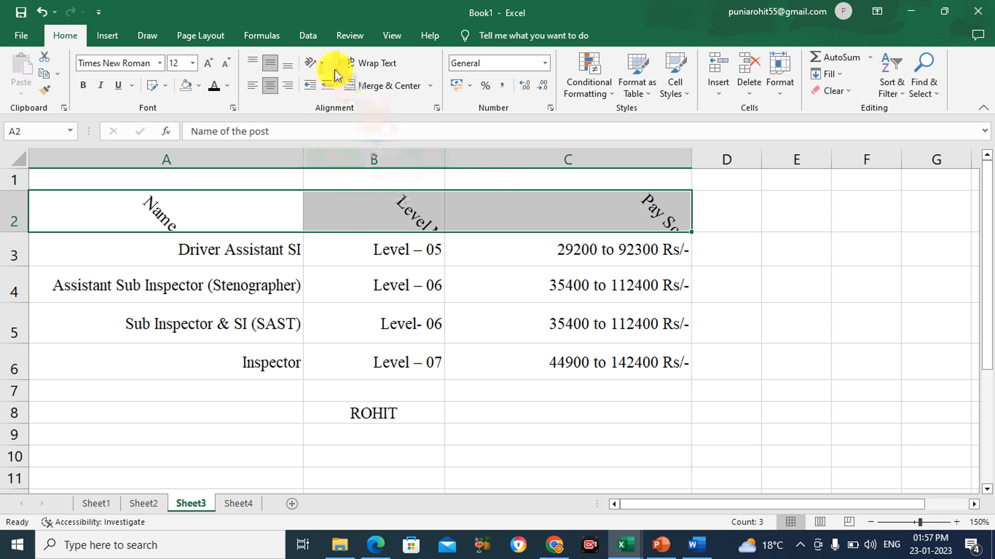
# - Set the A2:C2 headers to Vertical Text, stretch row 2 to show the stacked letters and shrink it again
pyautogui.click(316, 63)
pyautogui.click(329, 118)
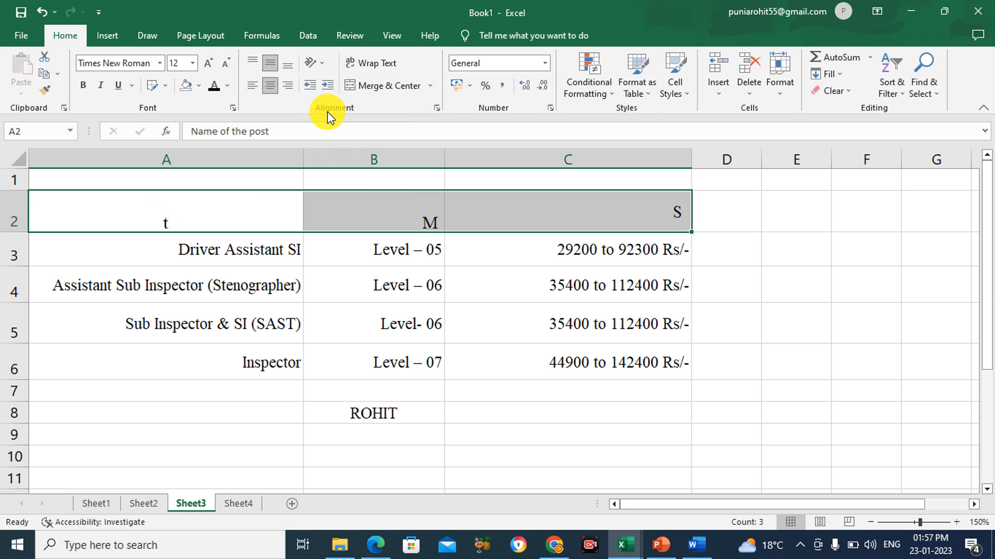
pyautogui.moveTo(24, 230); pyautogui.dragTo(27, 462)
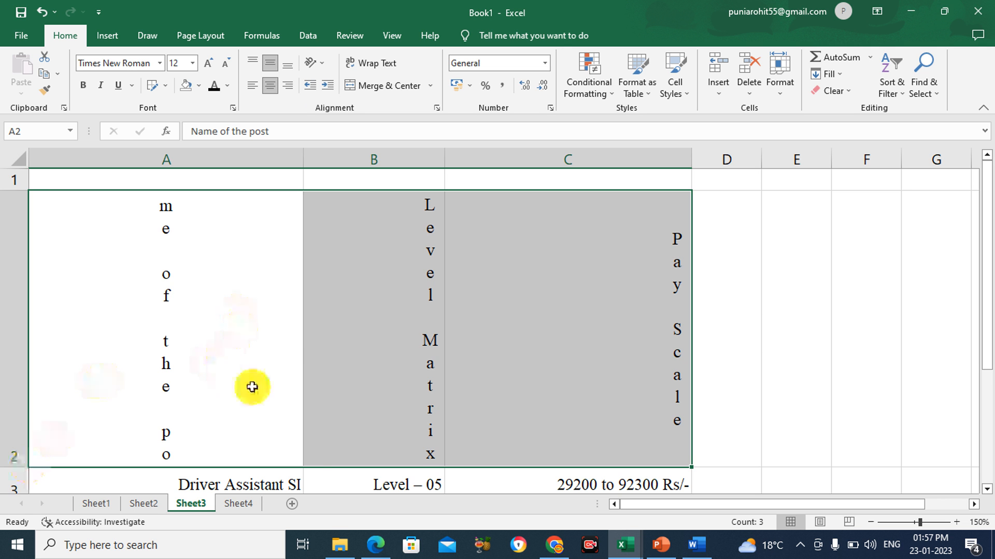
pyautogui.moveTo(26, 467); pyautogui.dragTo(35, 241)
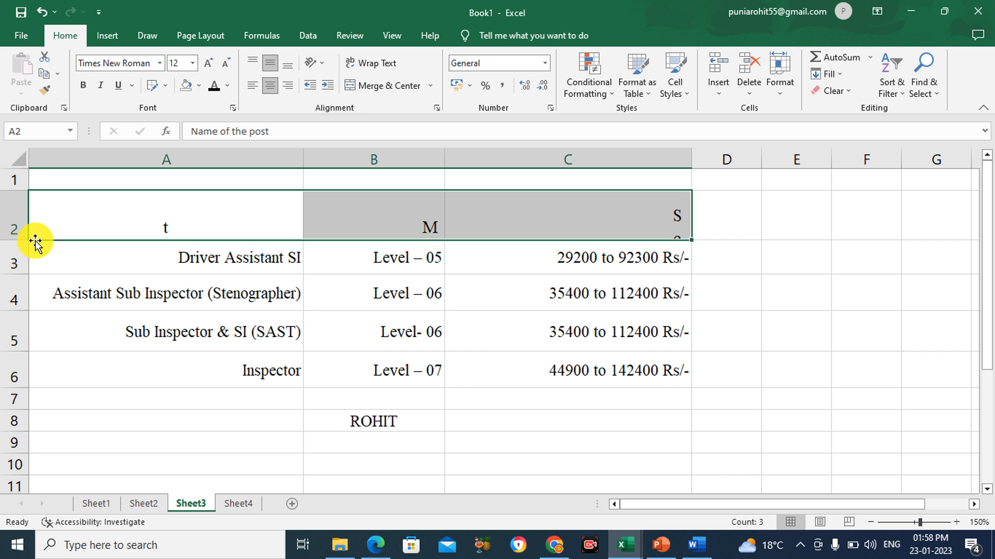
# - Undo the height changes made to row 2
pyautogui.click(42, 12)
pyautogui.click(40, 14)
pyautogui.click(40, 14)
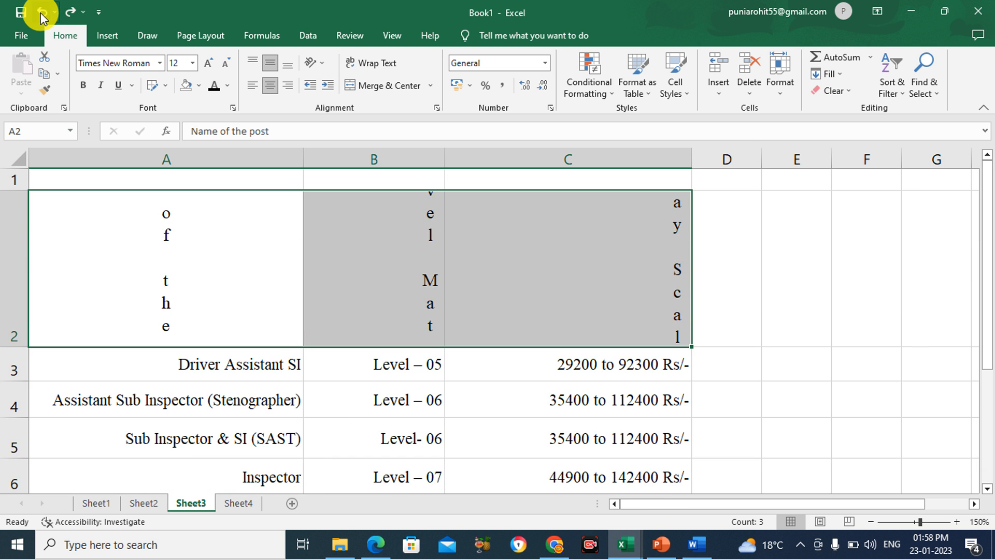
pyautogui.click(40, 14)
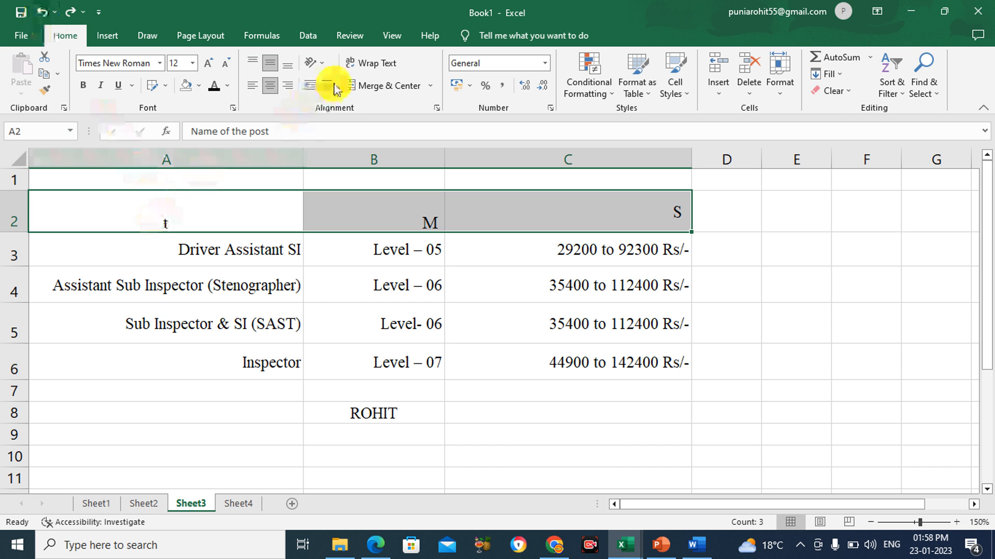
# - Apply Rotate Text Up to the headers in A2:C2 and change the orientation to Rotate Text Down
pyautogui.click(327, 61)
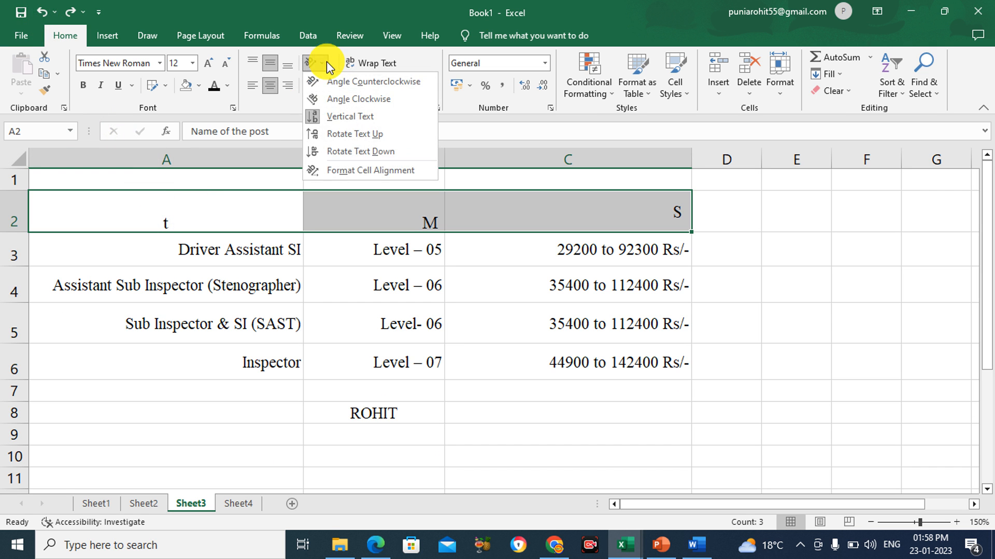
pyautogui.click(342, 136)
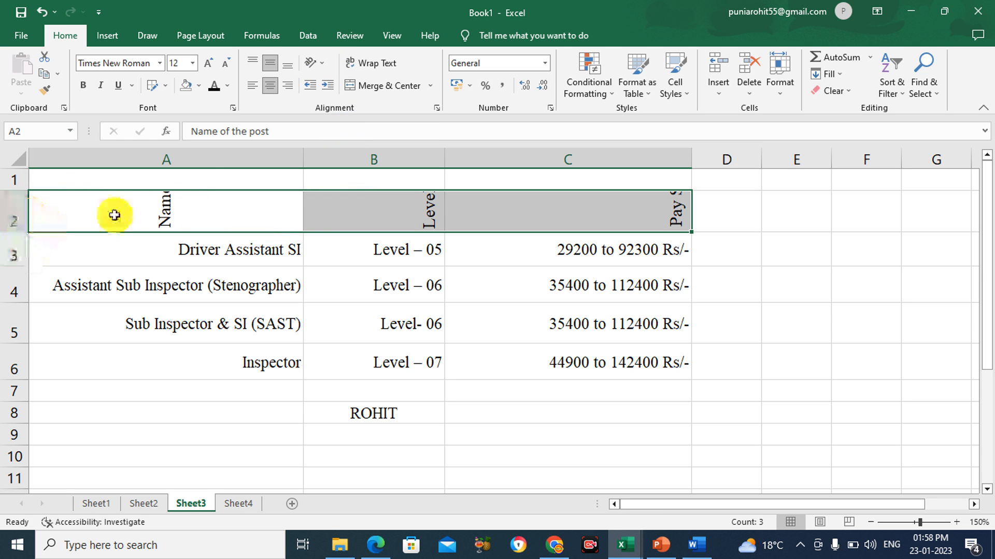
pyautogui.click(319, 67)
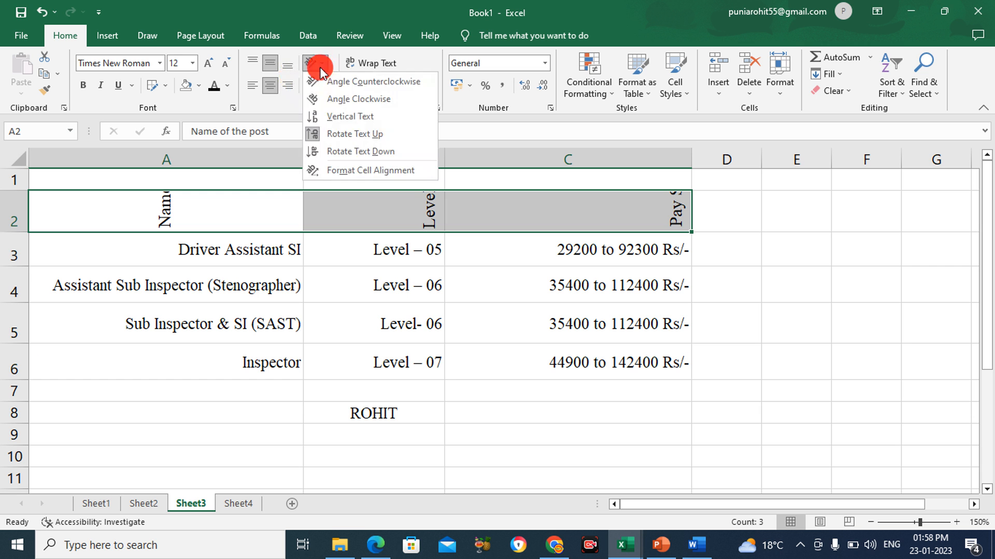
pyautogui.click(344, 151)
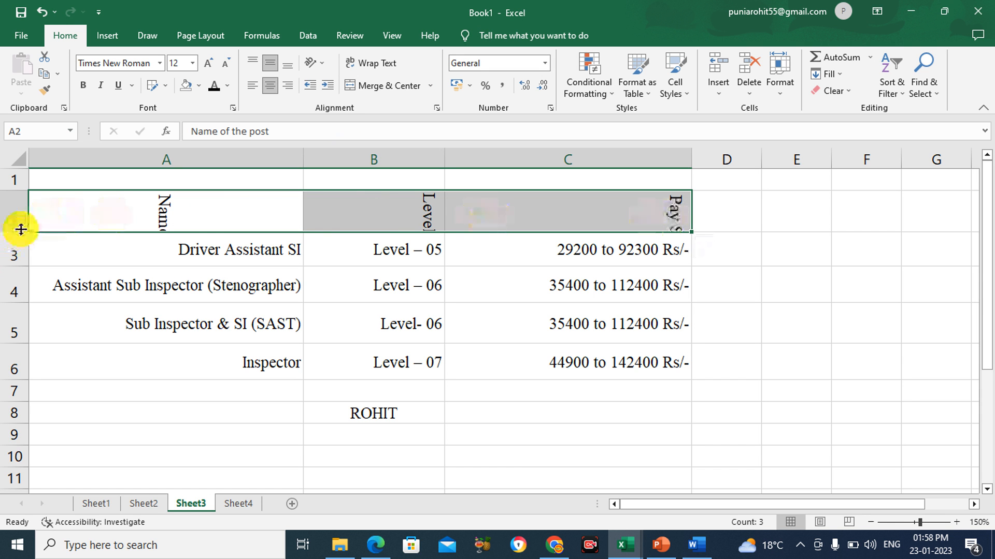
# - Stretch row 2 until the rotated headers fit fully, and reduce it to about three times the default height
pyautogui.moveTo(21, 230); pyautogui.dragTo(23, 364)
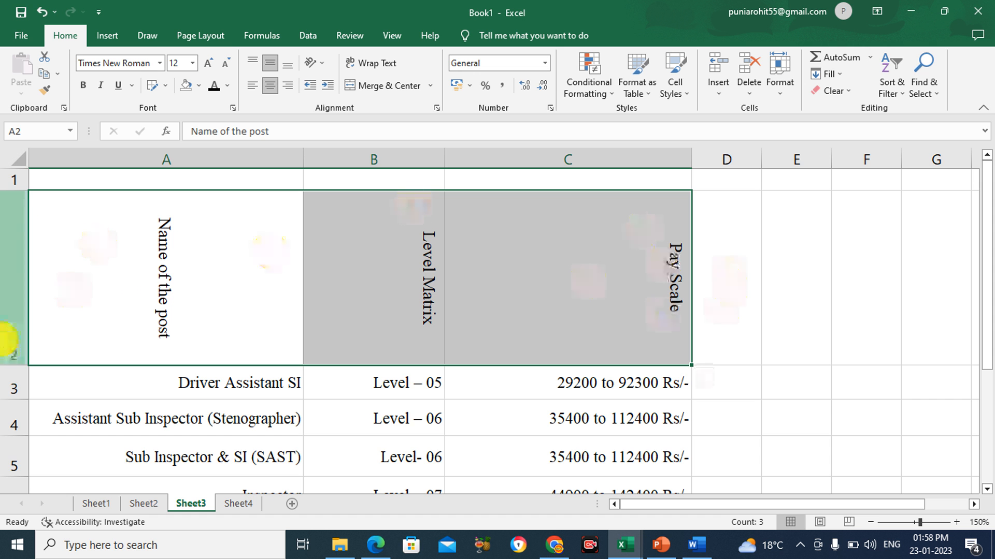
pyautogui.click(23, 366)
pyautogui.moveTo(24, 366); pyautogui.dragTo(29, 250)
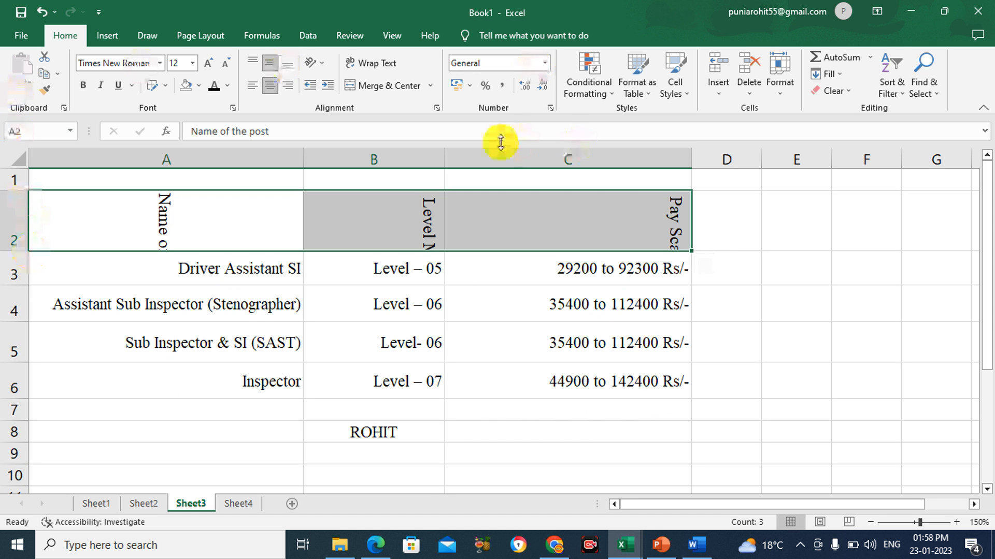
# - Set the text orientation of the headers in A2:C2 to 0 degrees in the Format Cells alignment settings
pyautogui.click(317, 64)
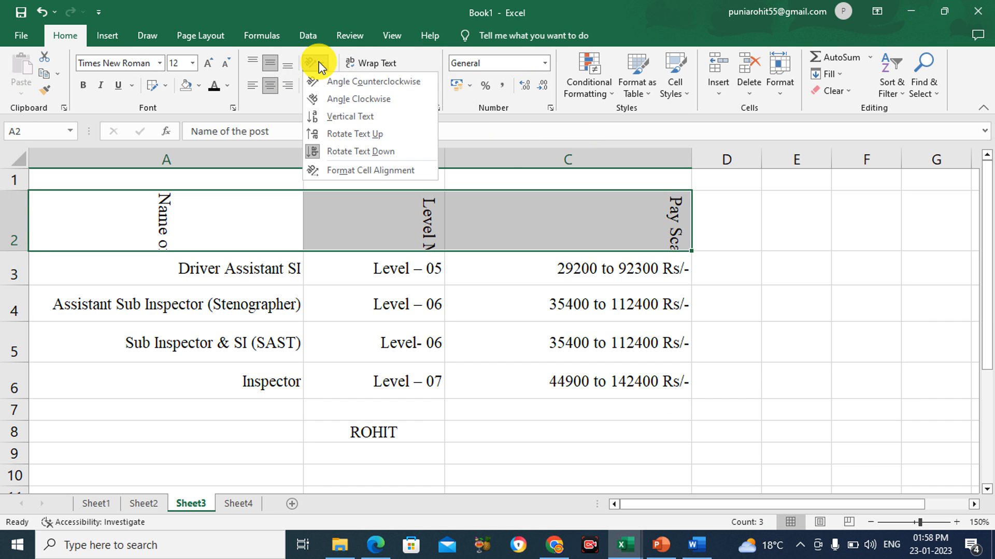
pyautogui.click(369, 173)
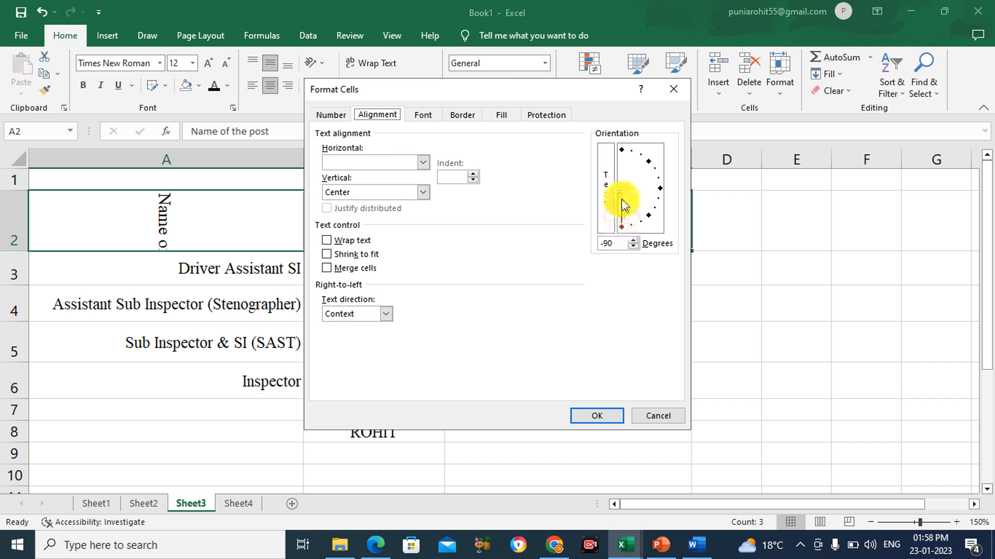
pyautogui.click(621, 228)
pyautogui.moveTo(621, 228); pyautogui.dragTo(665, 193)
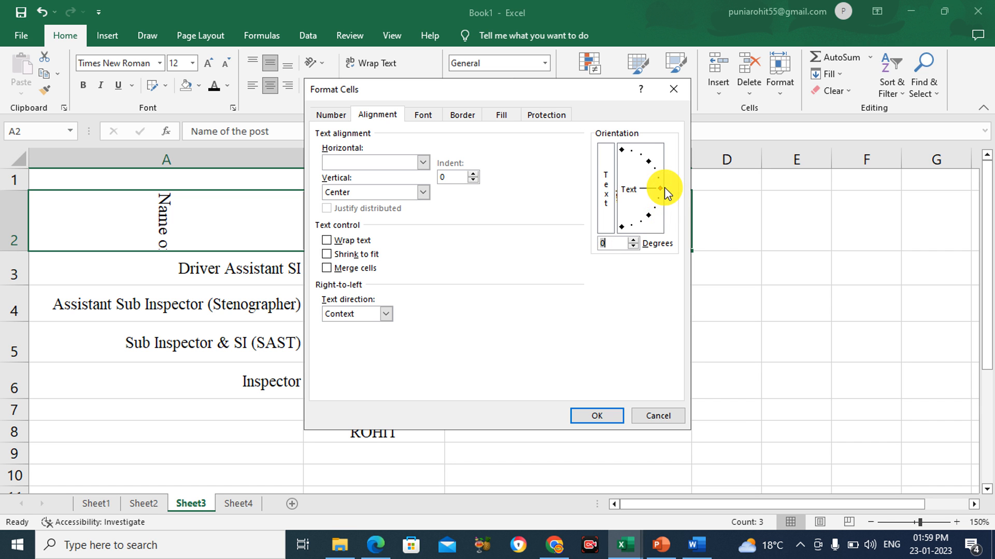
pyautogui.click(607, 415)
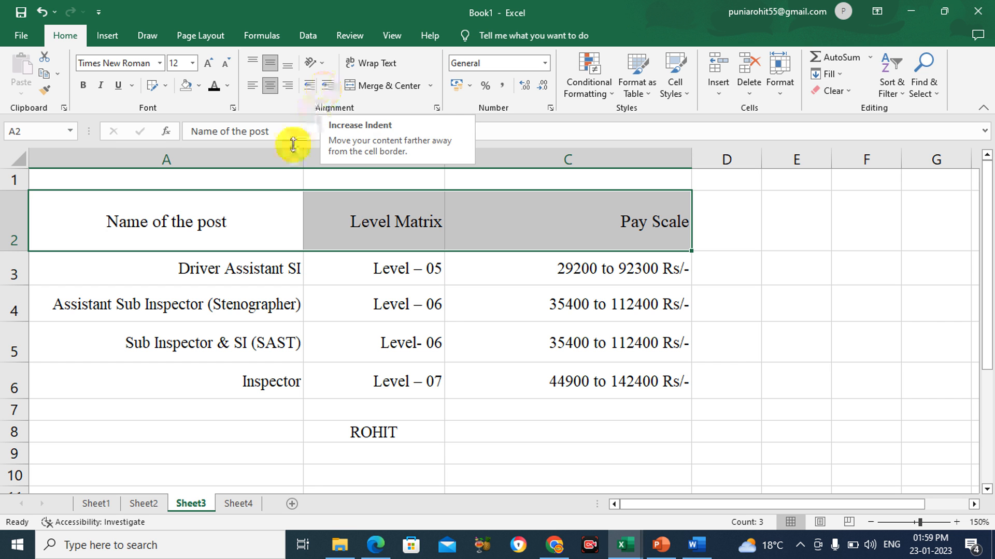
# - Increase the indent of the Level Matrix cells B2:B6 by four levels
pyautogui.moveTo(171, 236); pyautogui.dragTo(390, 351)
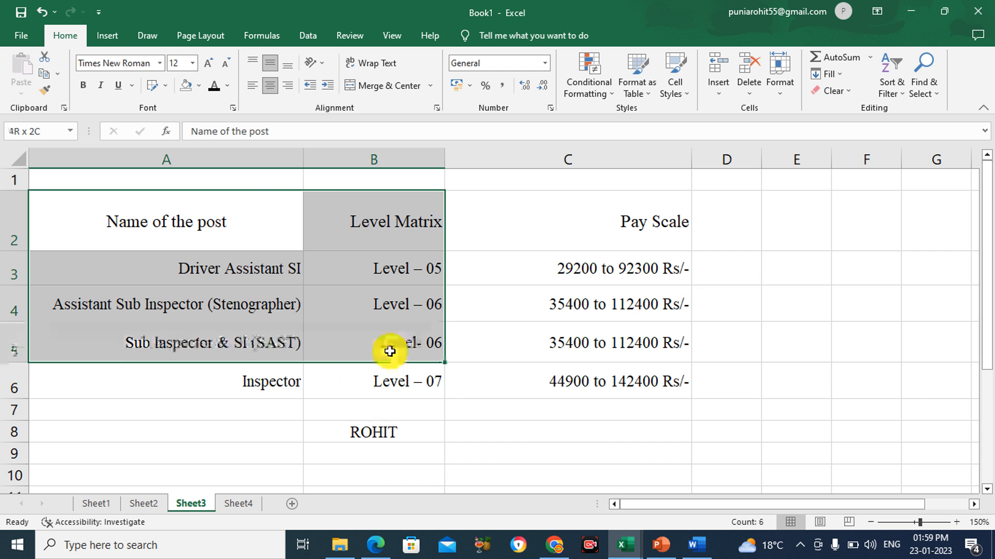
pyautogui.click(398, 377)
pyautogui.moveTo(406, 377); pyautogui.dragTo(402, 222)
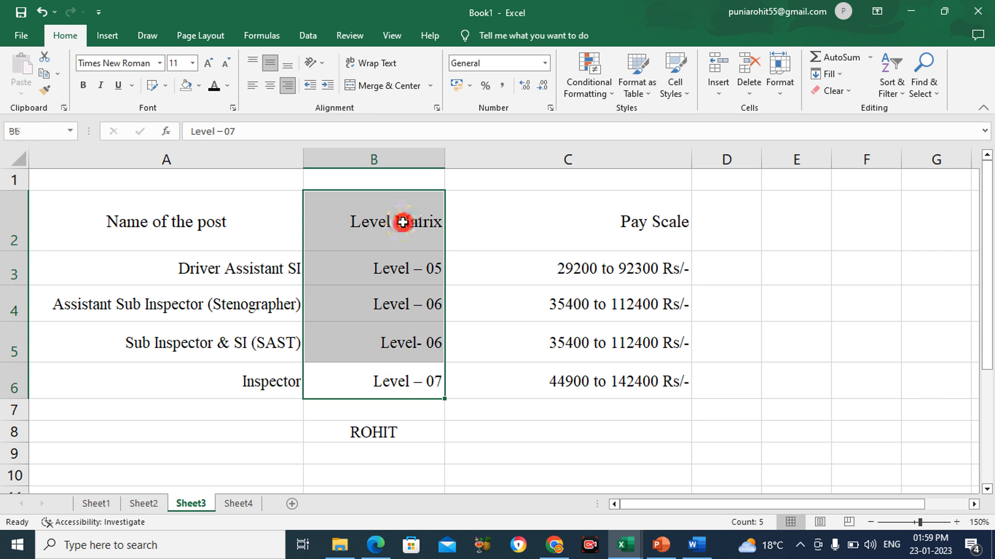
pyautogui.click(313, 93)
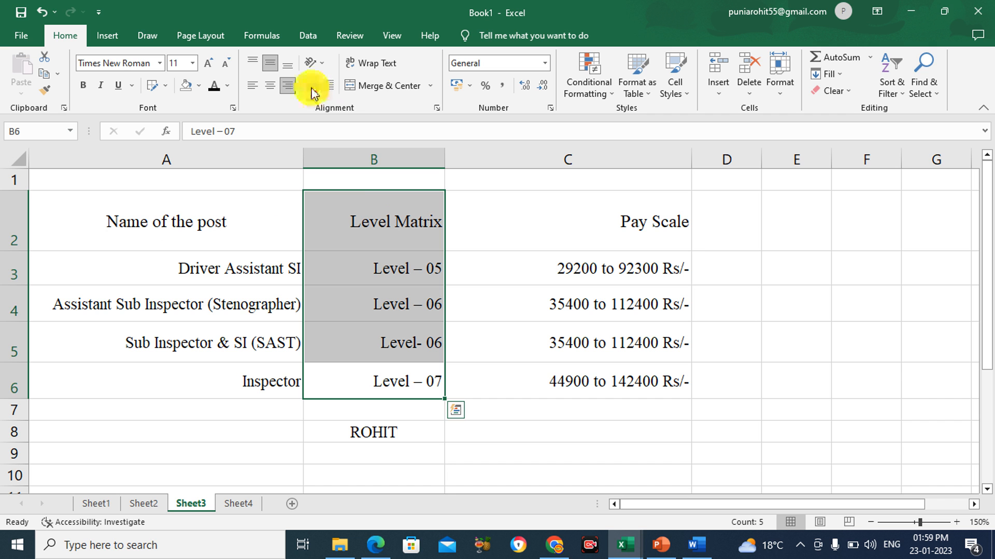
pyautogui.click(324, 87)
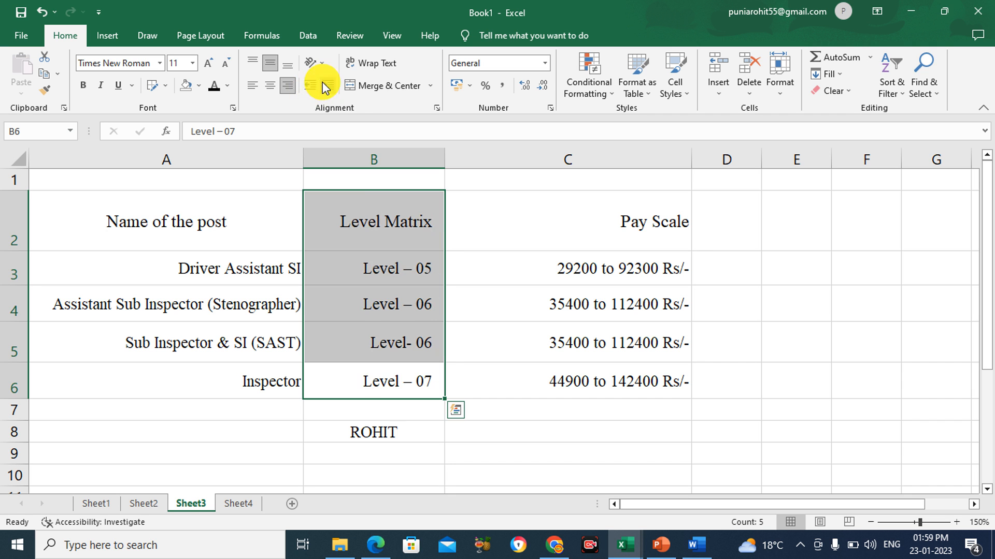
pyautogui.click(325, 87)
pyautogui.click(325, 87)
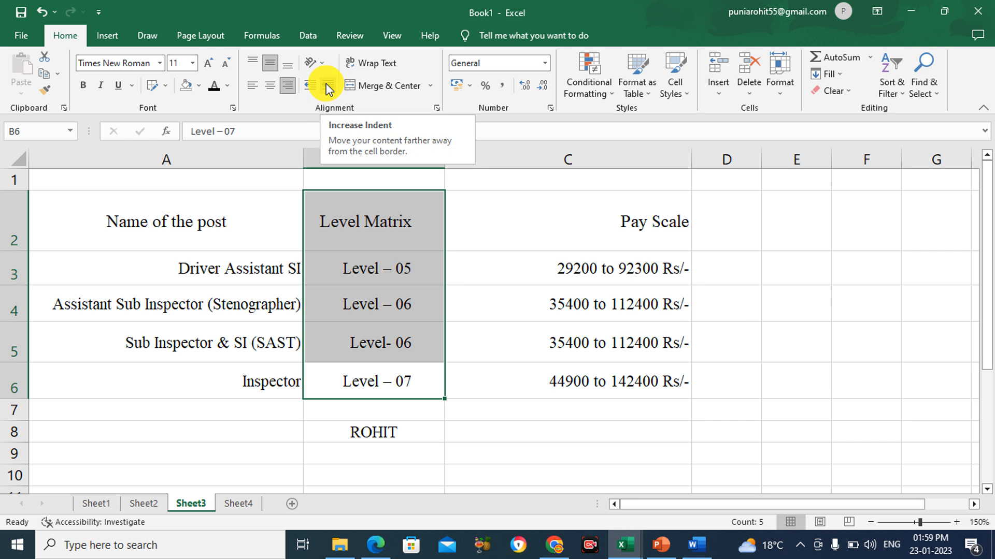
pyautogui.click(328, 87)
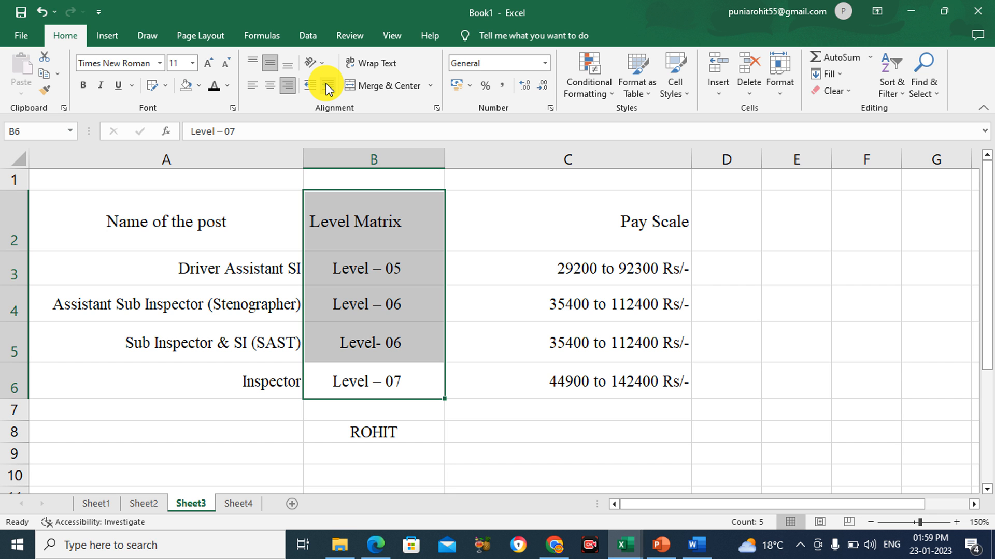
# - Decrease the indent of the Level Matrix cells B2:B6 by three levels
pyautogui.click(315, 86)
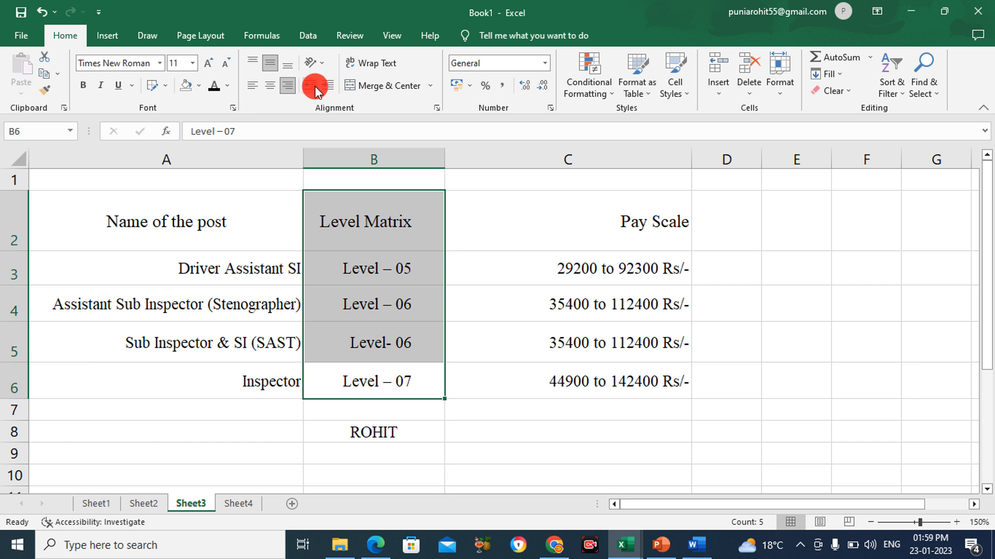
pyautogui.click(315, 86)
pyautogui.click(315, 86)
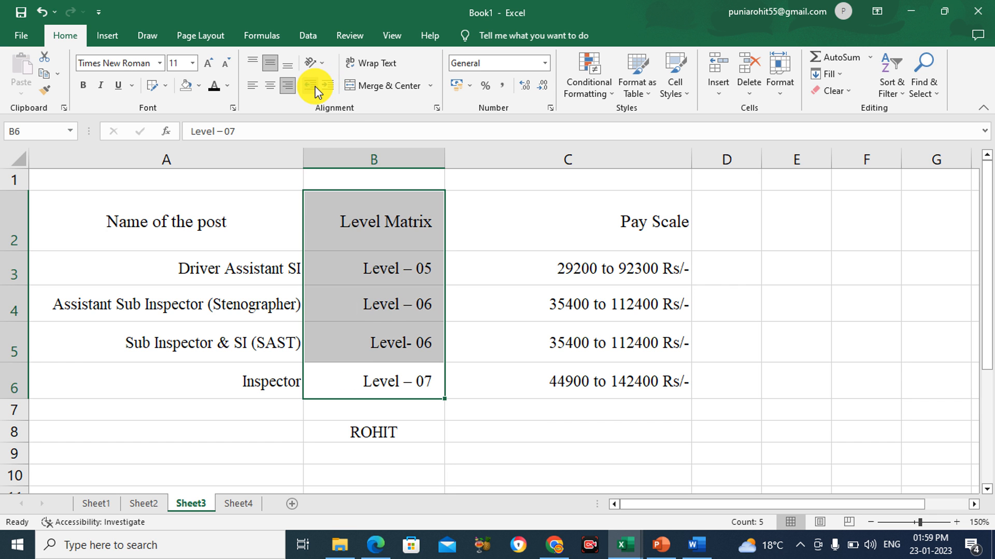
# - Increase the indent of the Pay Scale cells C2:C6 by six levels
pyautogui.moveTo(516, 226); pyautogui.dragTo(522, 380)
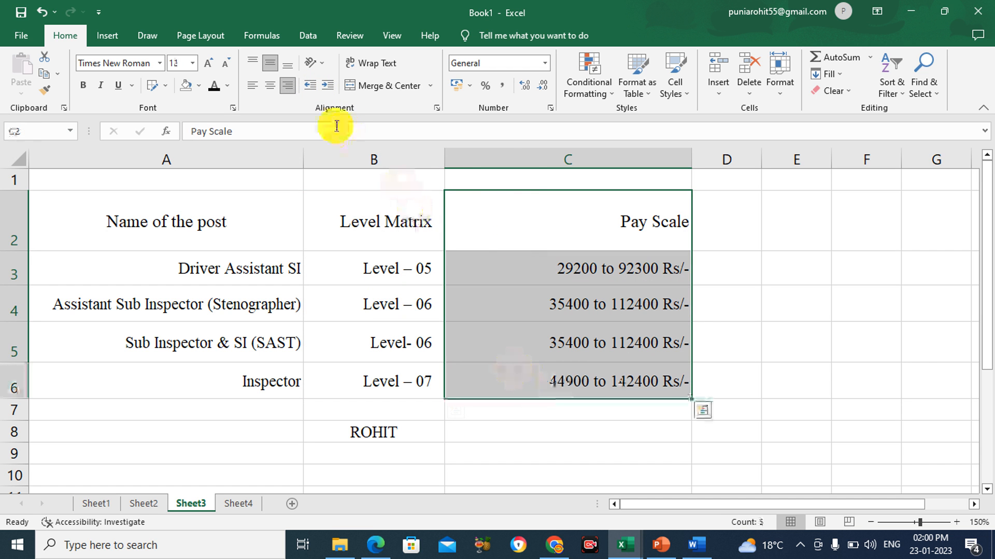
pyautogui.click(330, 85)
pyautogui.click(330, 85)
pyautogui.click(330, 85)
pyautogui.click(329, 85)
pyautogui.click(330, 85)
pyautogui.click(329, 85)
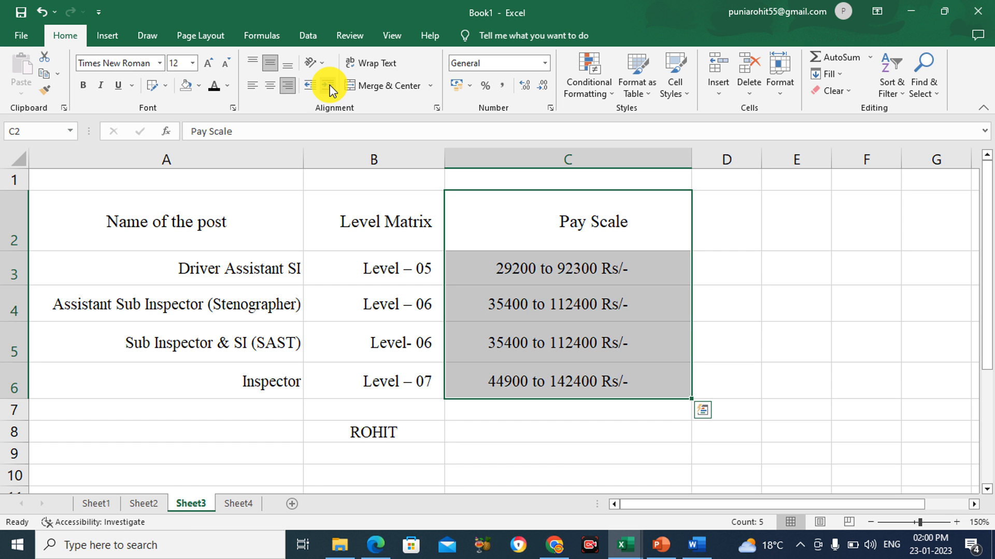
# - Decrease the indent of the Pay Scale cells C2:C6 by two levels and deselect the range
pyautogui.click(308, 86)
pyautogui.click(309, 86)
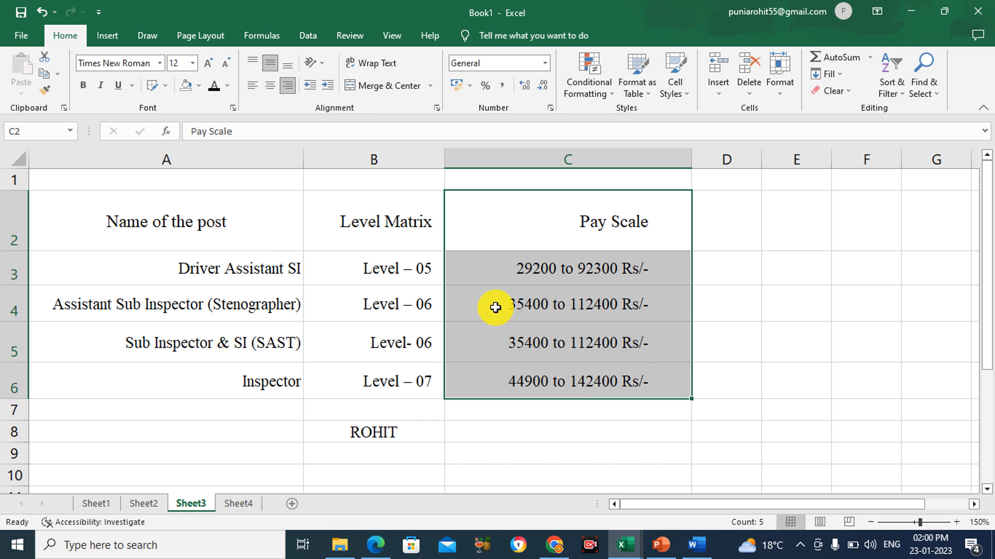
pyautogui.click(720, 349)
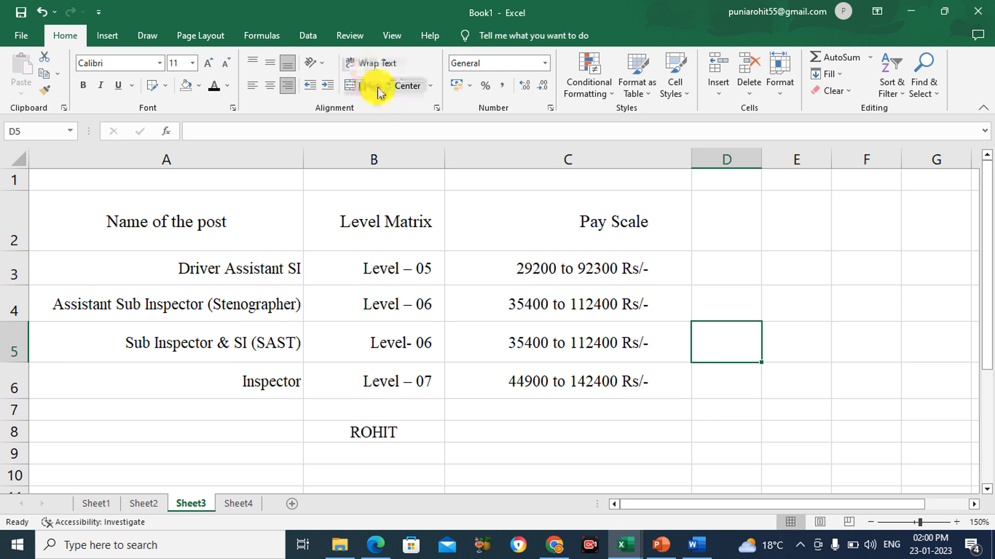
pyautogui.click(251, 507)
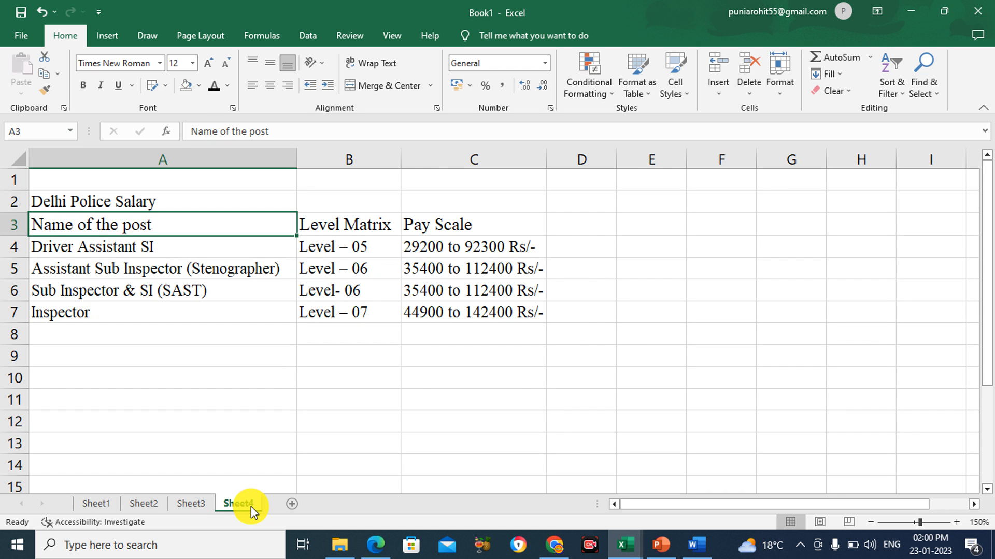
pyautogui.click(207, 505)
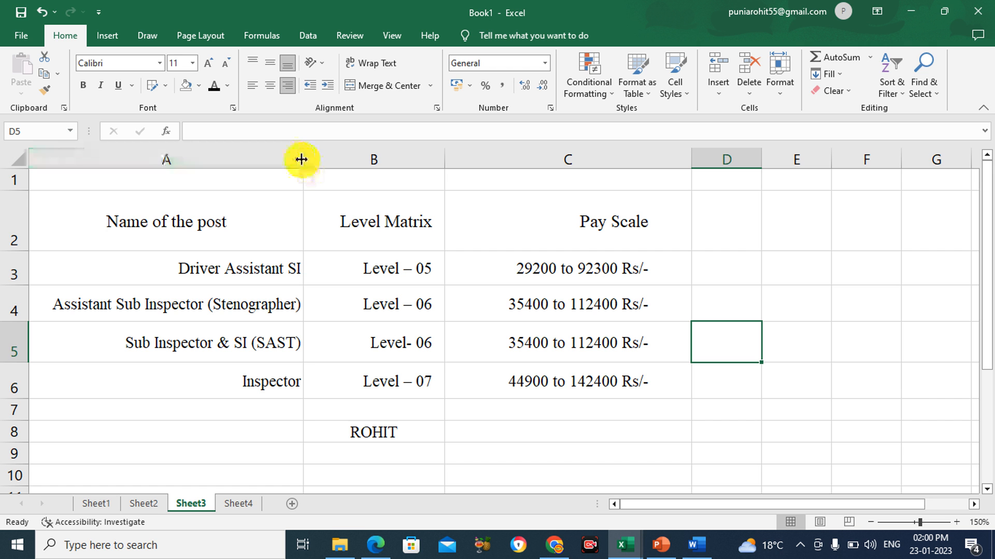
# - Narrow column A to about half its width, and columns B and C to about three fifths of theirs
pyautogui.moveTo(300, 157); pyautogui.dragTo(174, 151)
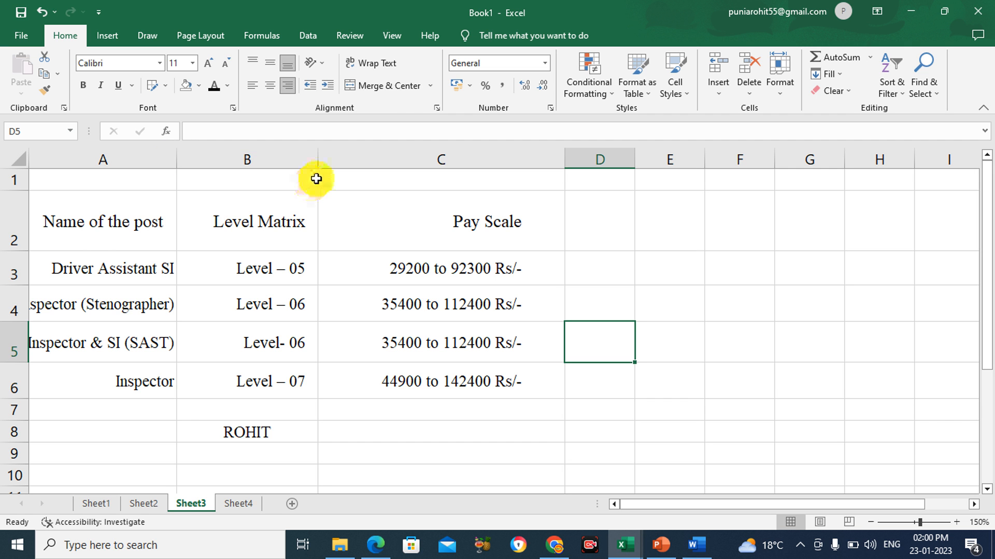
pyautogui.moveTo(320, 157); pyautogui.dragTo(264, 160)
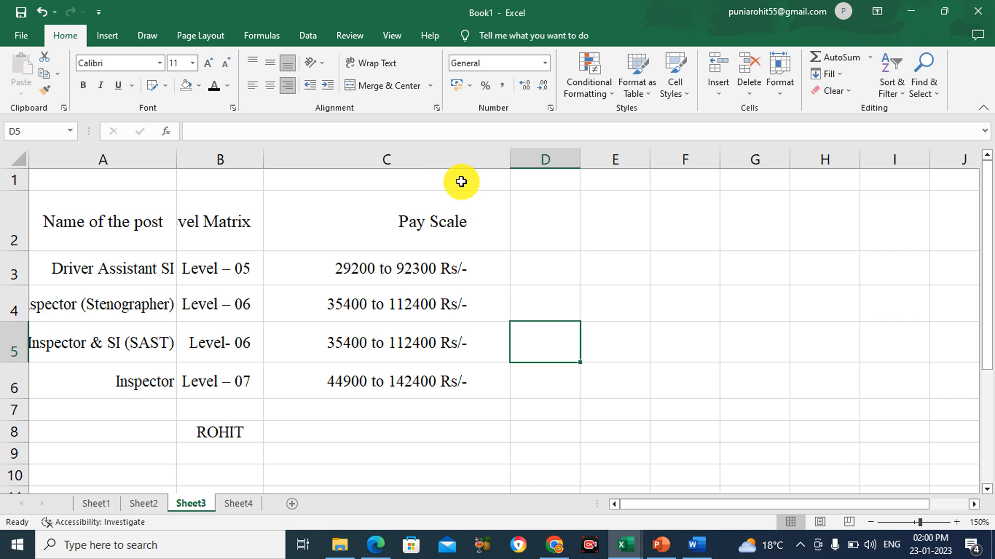
pyautogui.moveTo(511, 162); pyautogui.dragTo(409, 164)
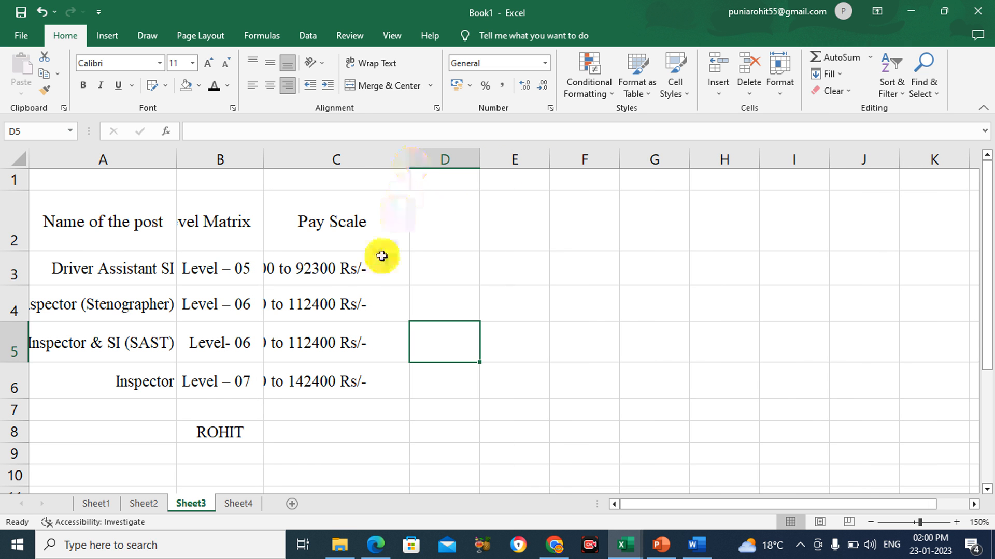
# - Clear the sample name from cell B8 below the table
pyautogui.click(251, 435)
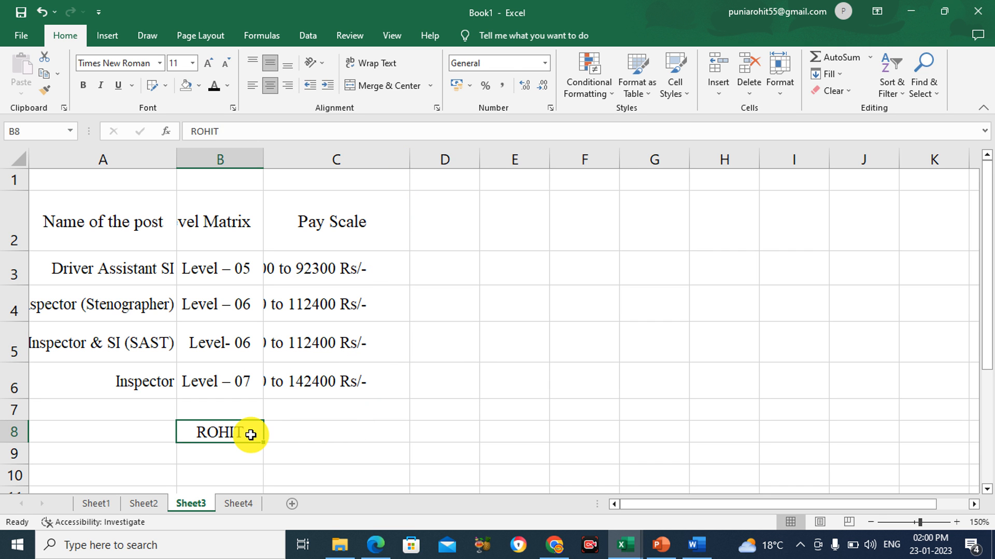
pyautogui.press('BackSpace')
pyautogui.click(317, 439)
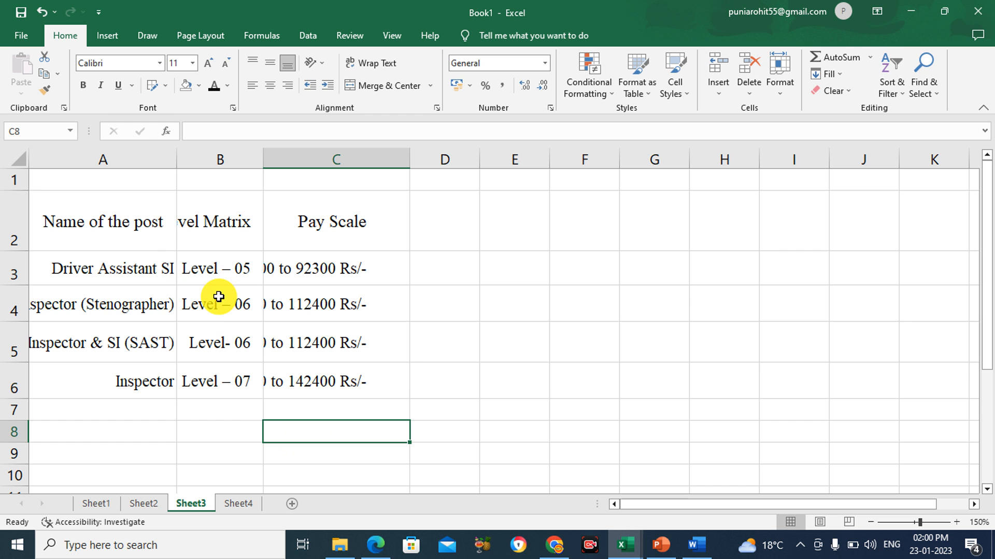
# - Apply Wrap Text to the whole table range A2:C6
pyautogui.click(143, 240)
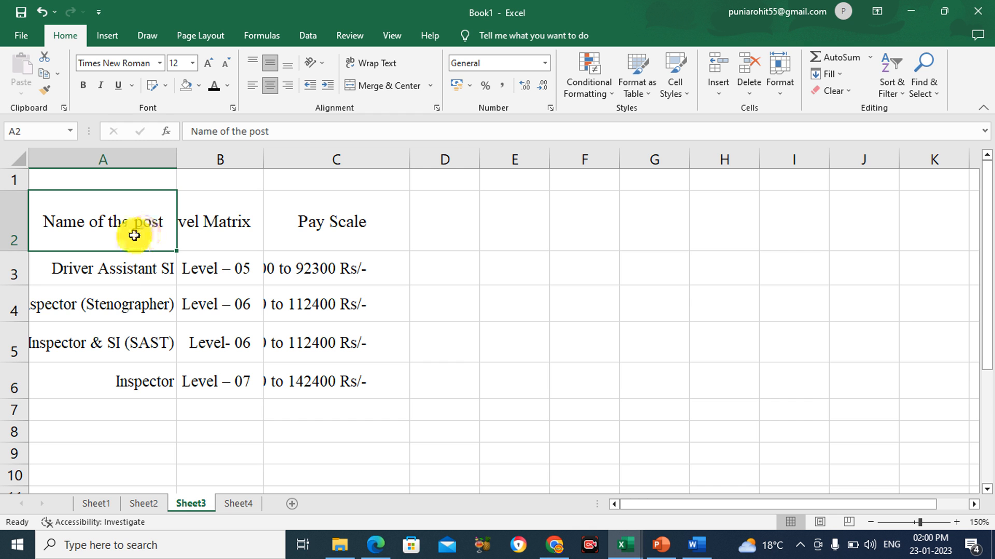
pyautogui.click(136, 264)
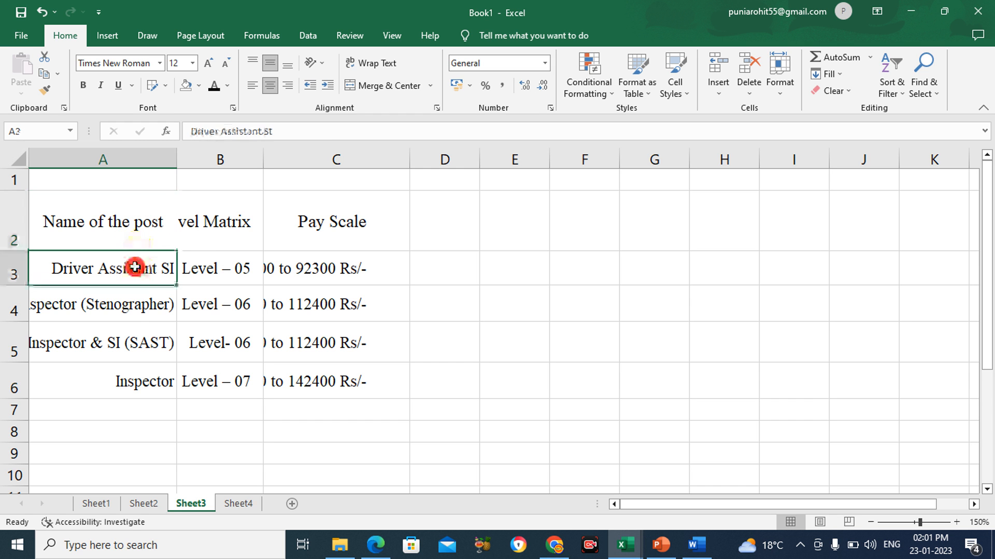
pyautogui.click(135, 300)
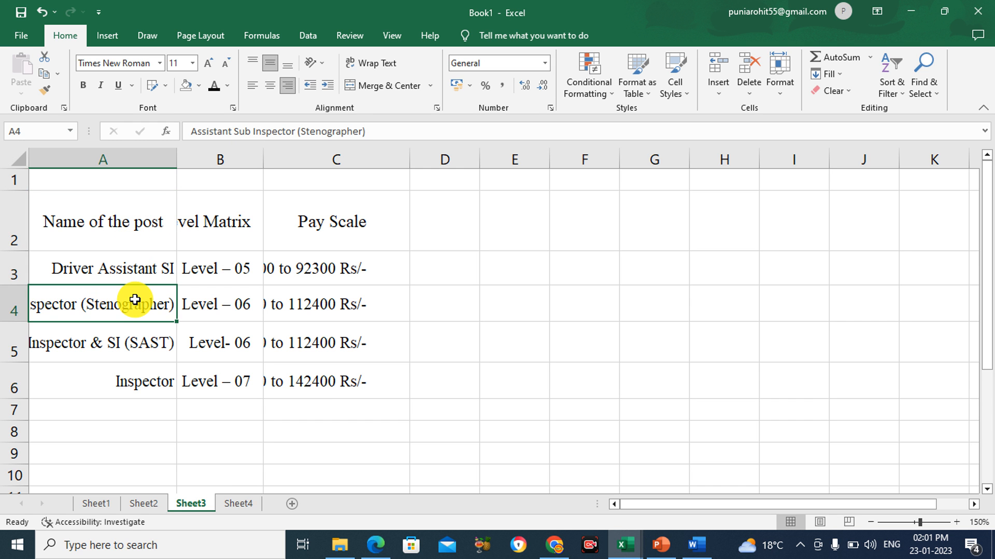
pyautogui.click(140, 344)
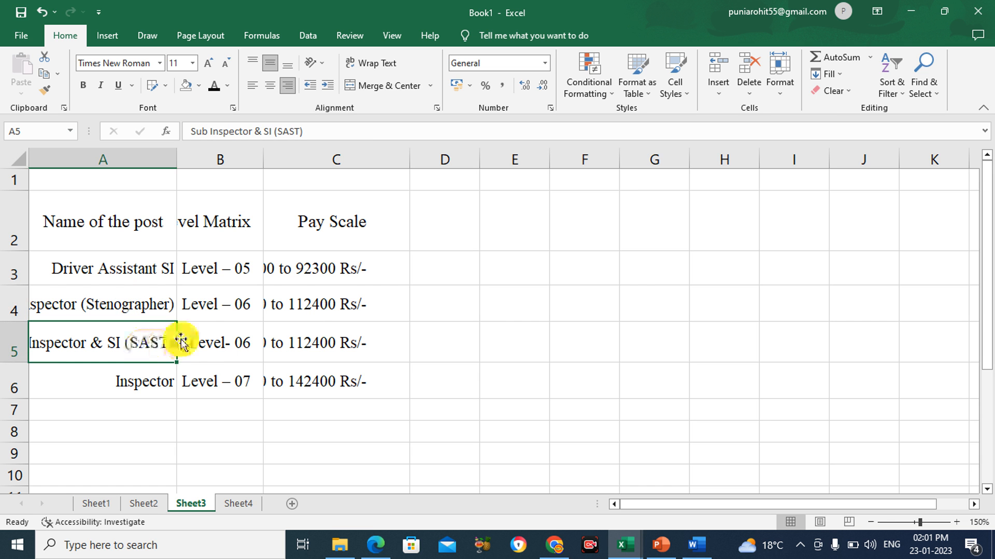
pyautogui.moveTo(321, 265); pyautogui.dragTo(325, 383)
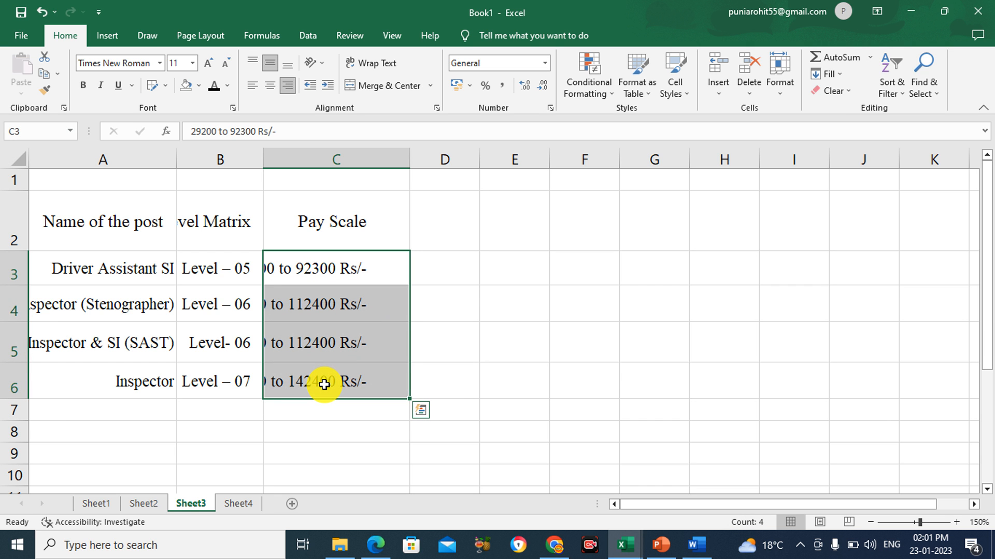
pyautogui.click(115, 220)
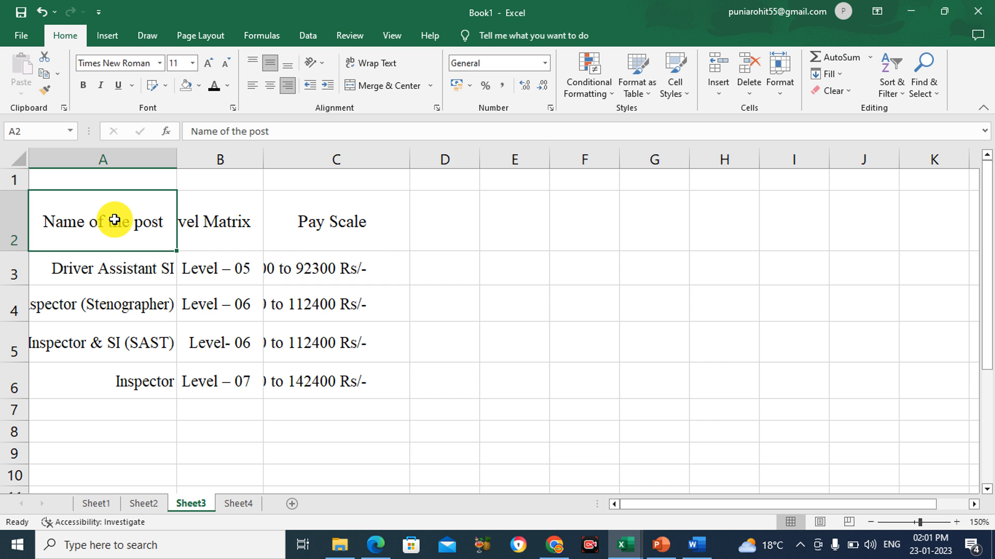
pyautogui.moveTo(115, 220); pyautogui.dragTo(324, 375)
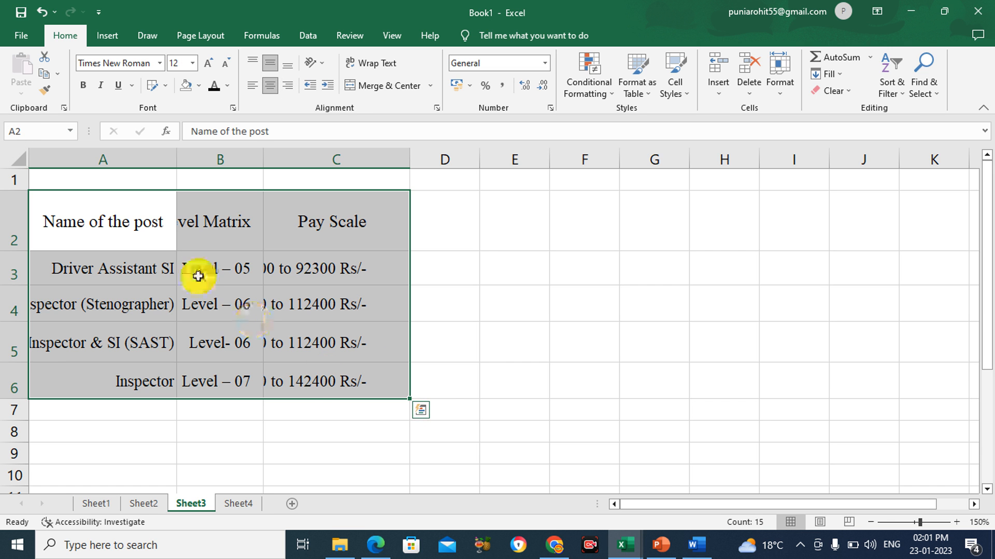
pyautogui.click(382, 62)
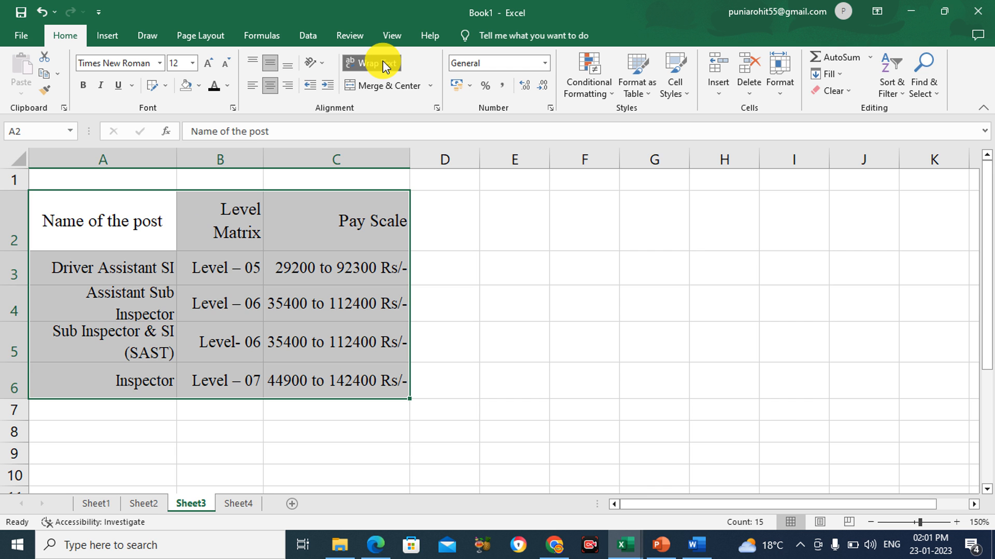
# - Check the wrapped pay scale entries in cells C3 to C6 one by one
pyautogui.click(286, 290)
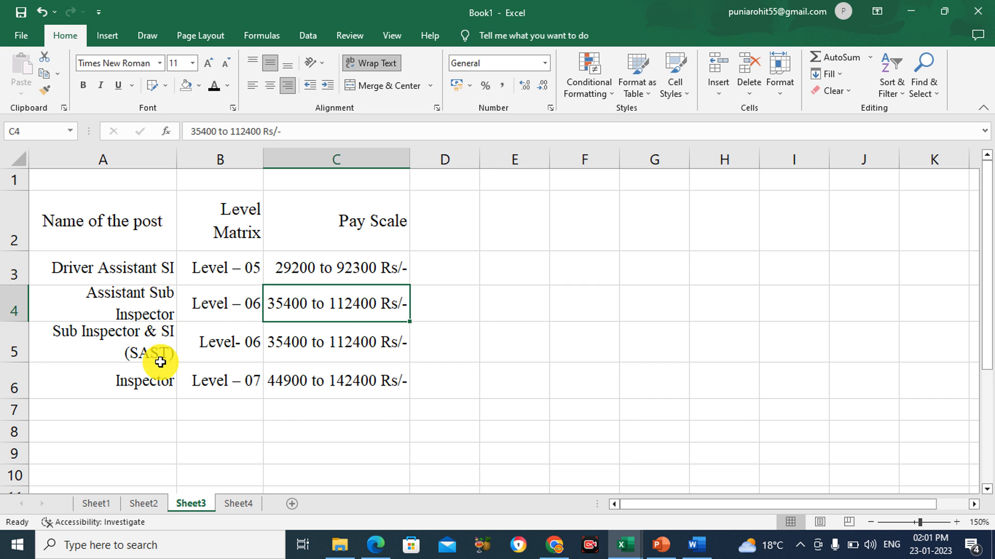
pyautogui.click(309, 270)
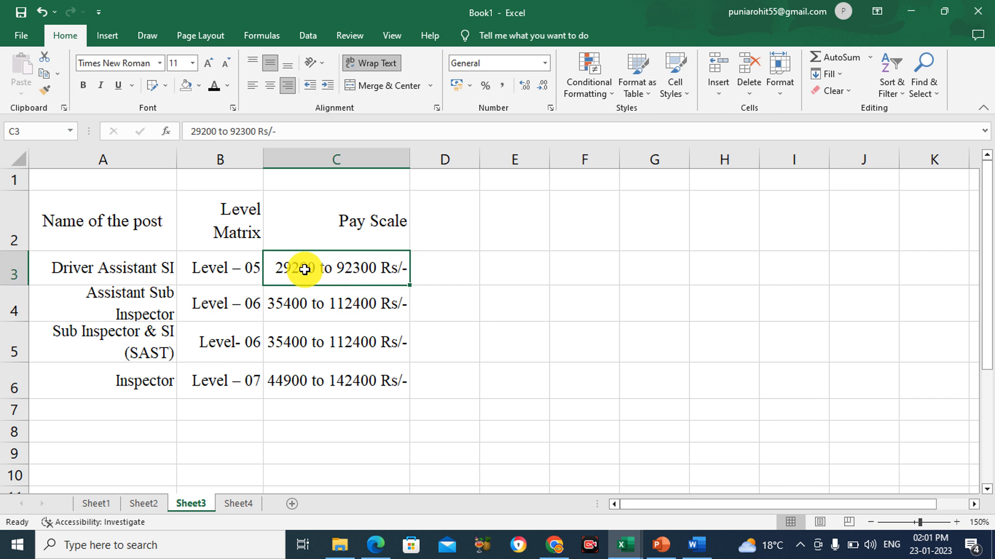
pyautogui.click(328, 300)
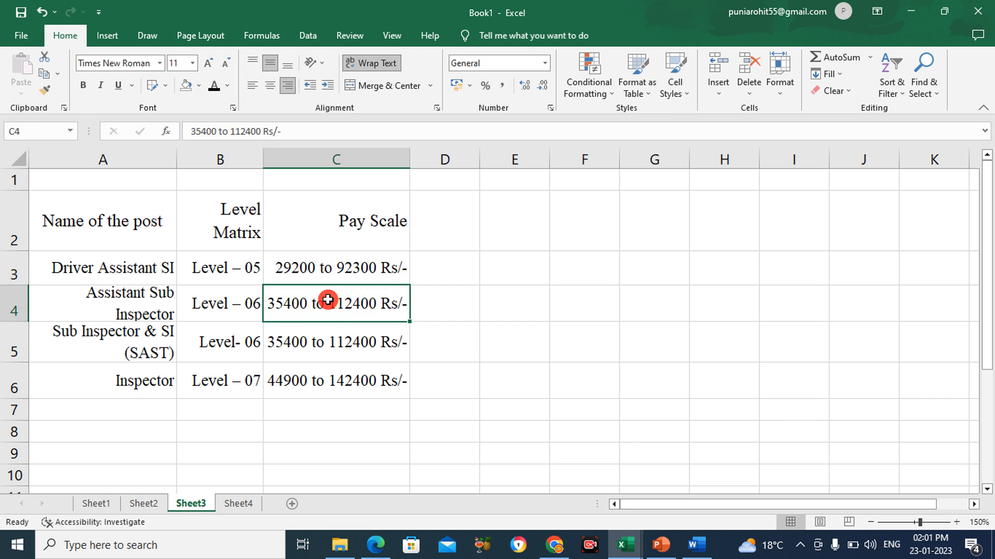
pyautogui.click(326, 337)
pyautogui.click(326, 383)
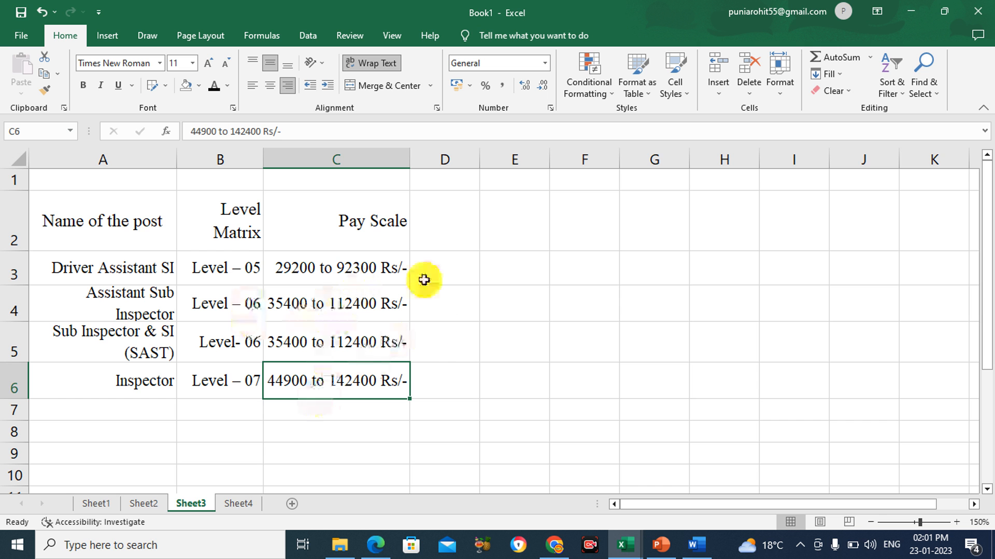
# - Turn on Wrap Text for the empty cell E7 and enter SUBINSPECTOR in it
pyautogui.click(511, 304)
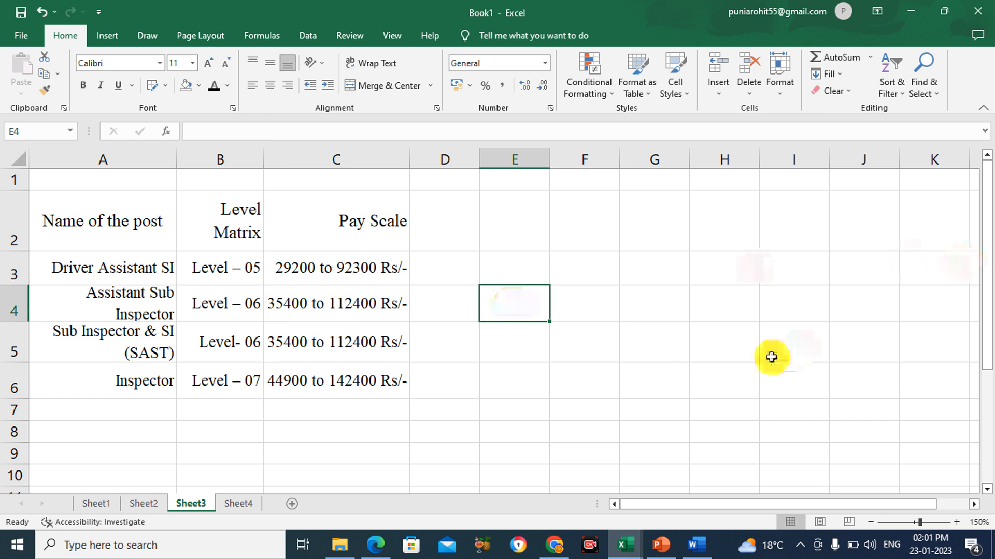
pyautogui.click(521, 409)
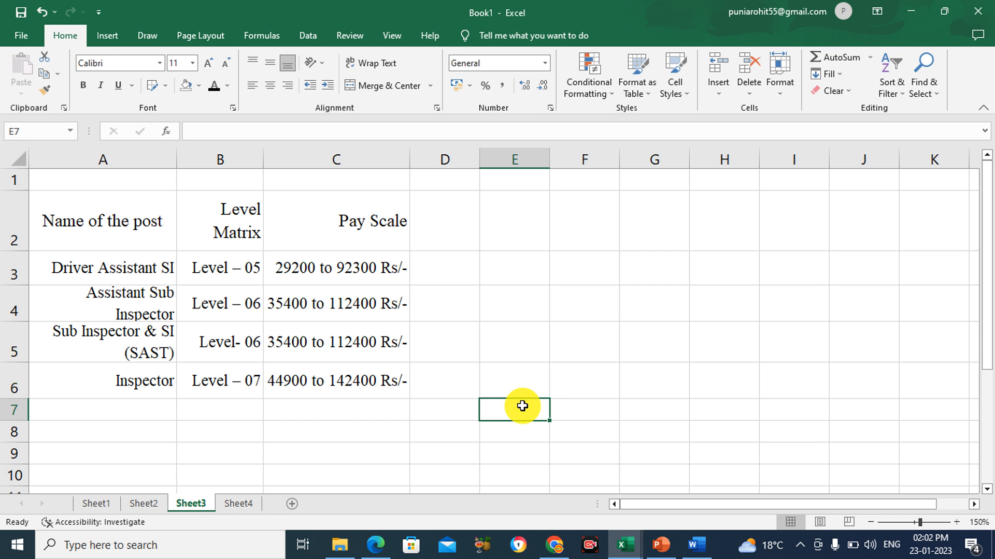
pyautogui.press('alt')
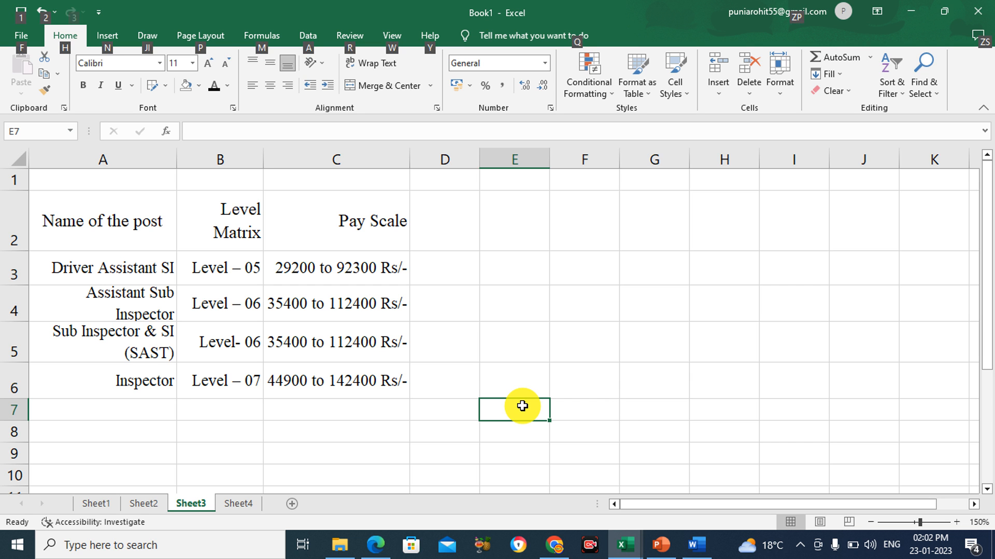
pyautogui.press('h')
pyautogui.press('w')
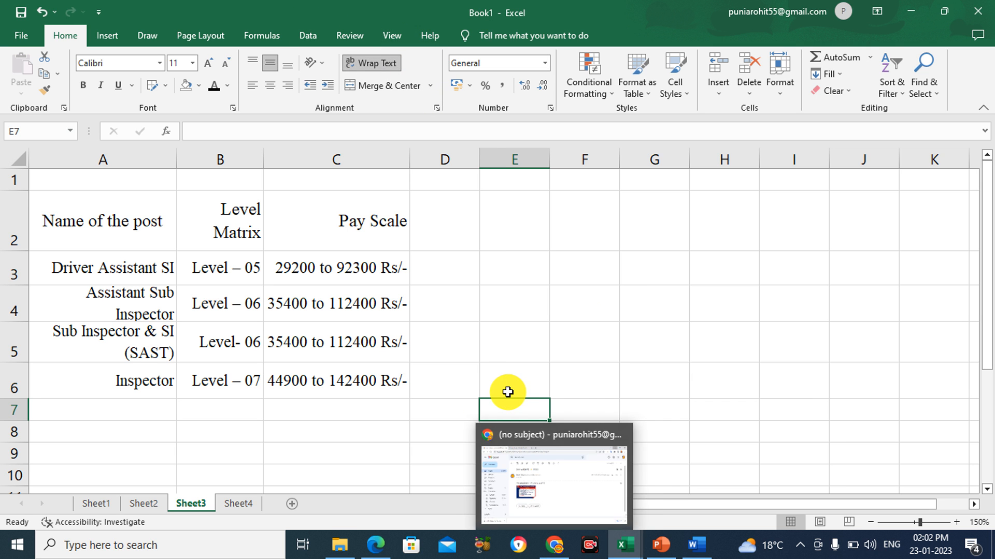
pyautogui.write('S')
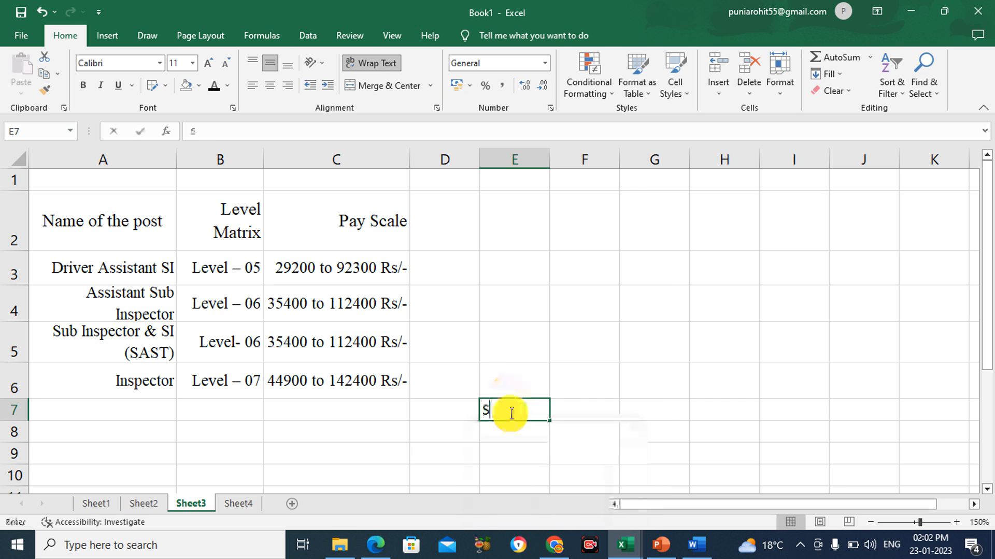
pyautogui.write('UBINS')
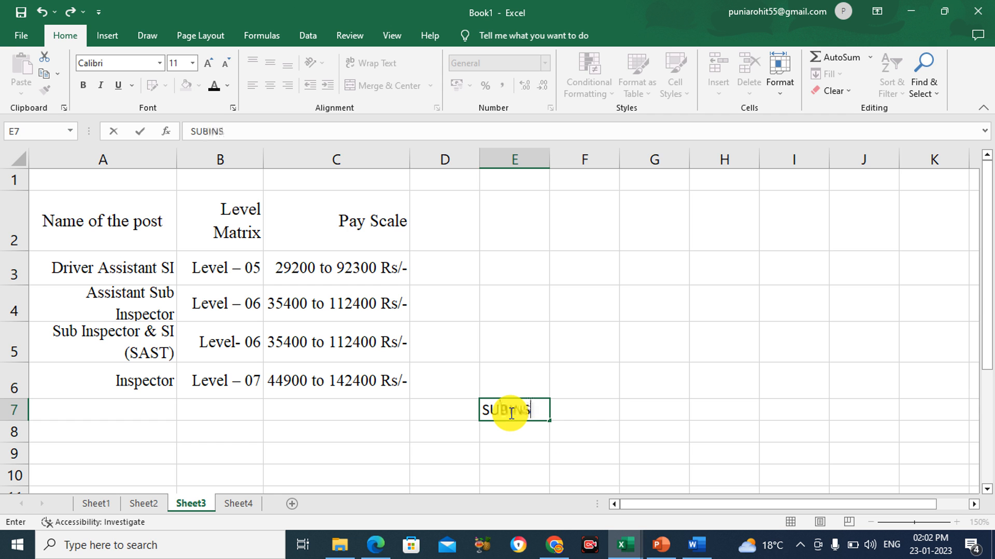
pyautogui.write('PECTOR')
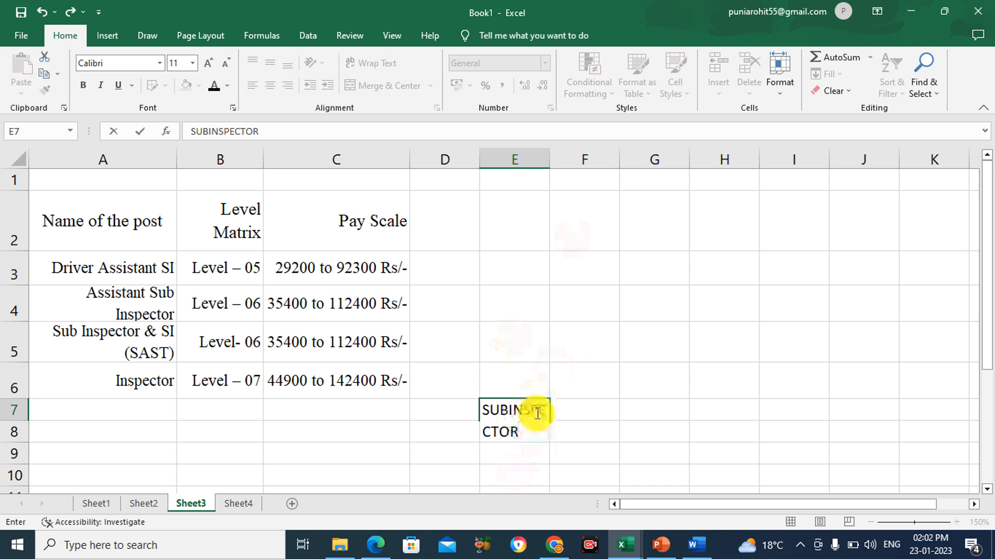
pyautogui.click(625, 410)
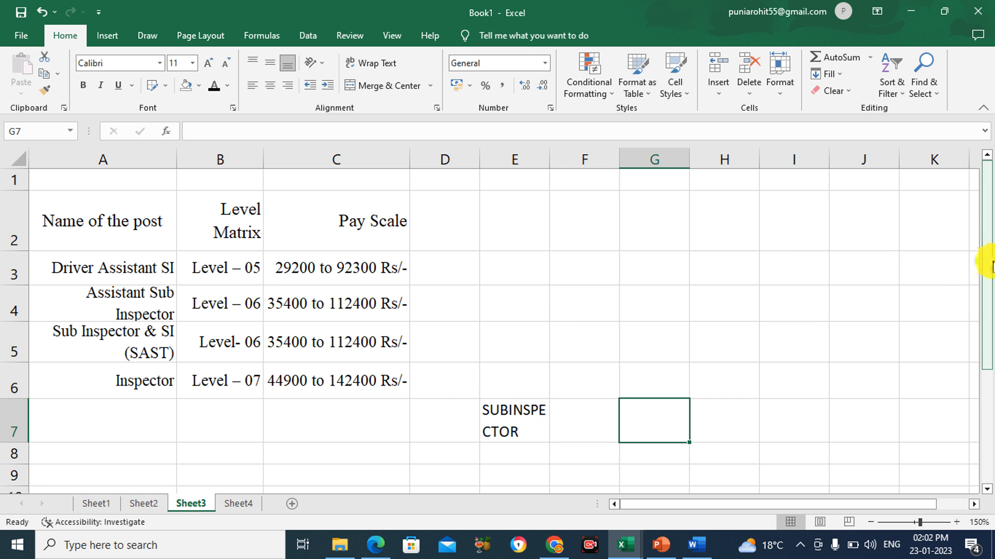
pyautogui.moveTo(984, 281)
pyautogui.mouseDown()
pyautogui.moveTo(983, 272)
pyautogui.moveTo(986, 285)
pyautogui.mouseUp()
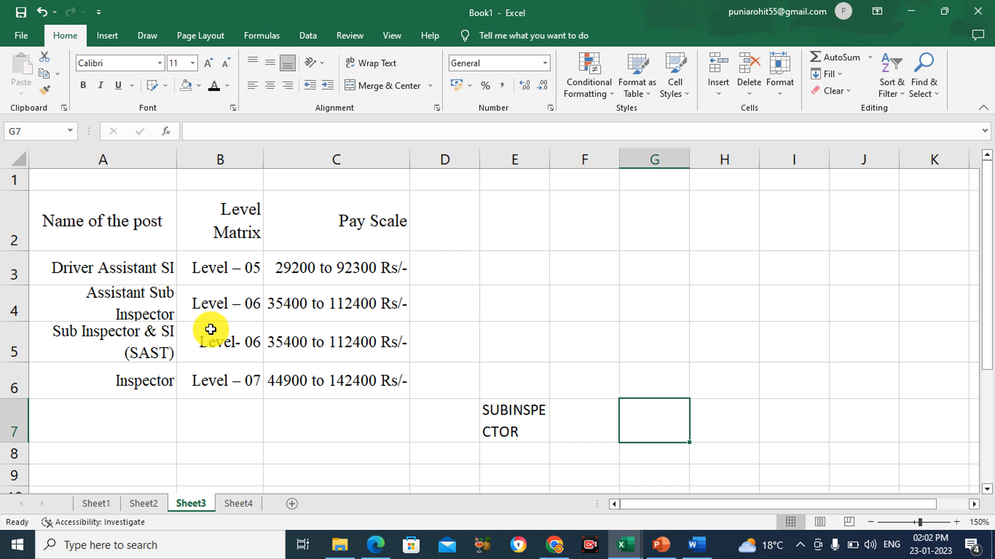
# - On Sheet4, merge the empty cells E12 to I12 with the Merge Cells option
pyautogui.click(240, 508)
pyautogui.click(220, 382)
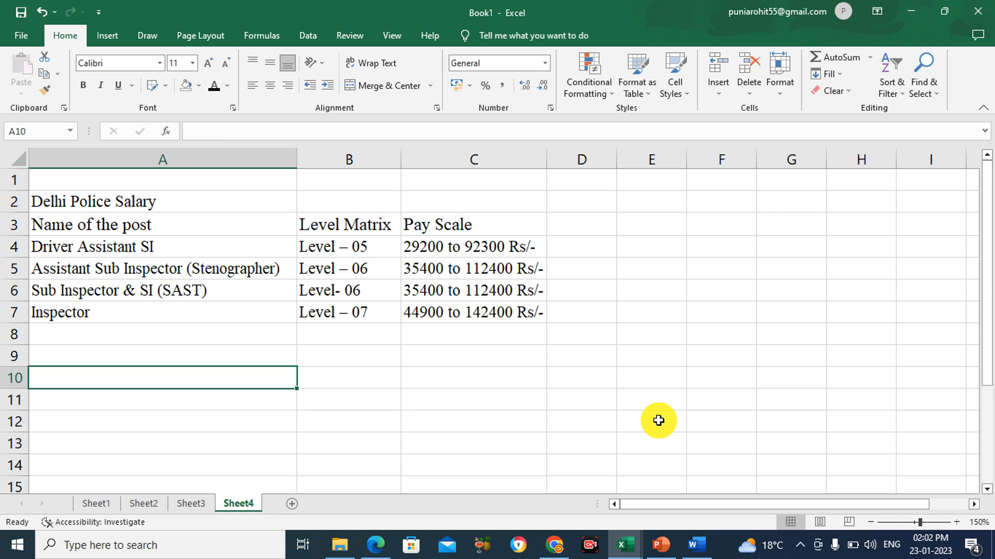
pyautogui.moveTo(658, 420); pyautogui.dragTo(917, 423)
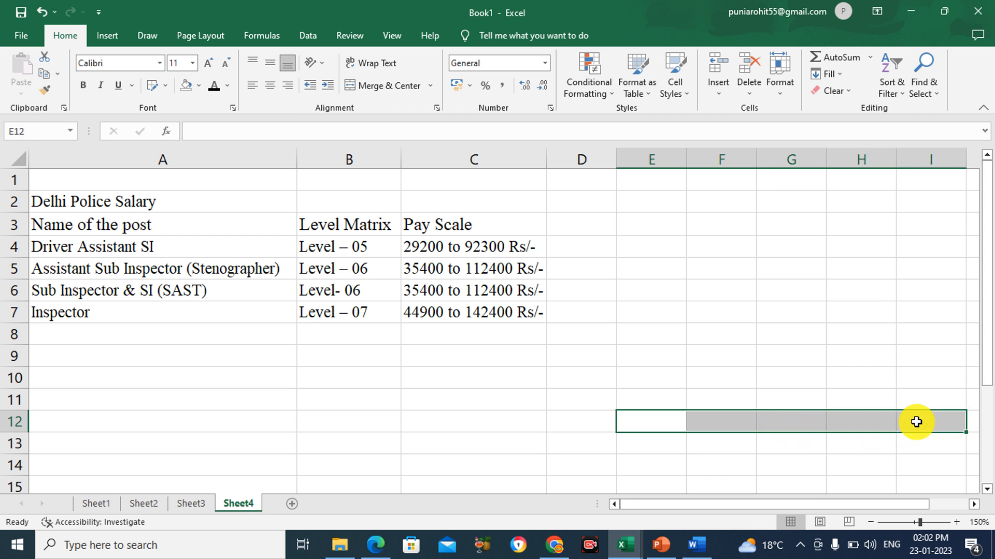
pyautogui.click(430, 84)
pyautogui.click(409, 139)
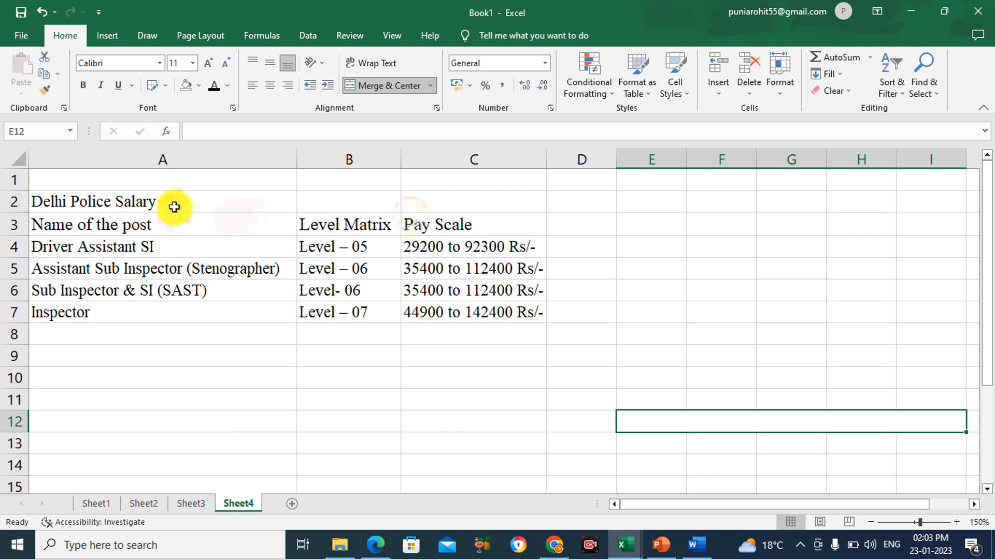
# - Try Merge & Center on the Delhi Police Salary title across A2:C2, and undo it
pyautogui.click(133, 204)
pyautogui.moveTo(249, 205); pyautogui.dragTo(443, 208)
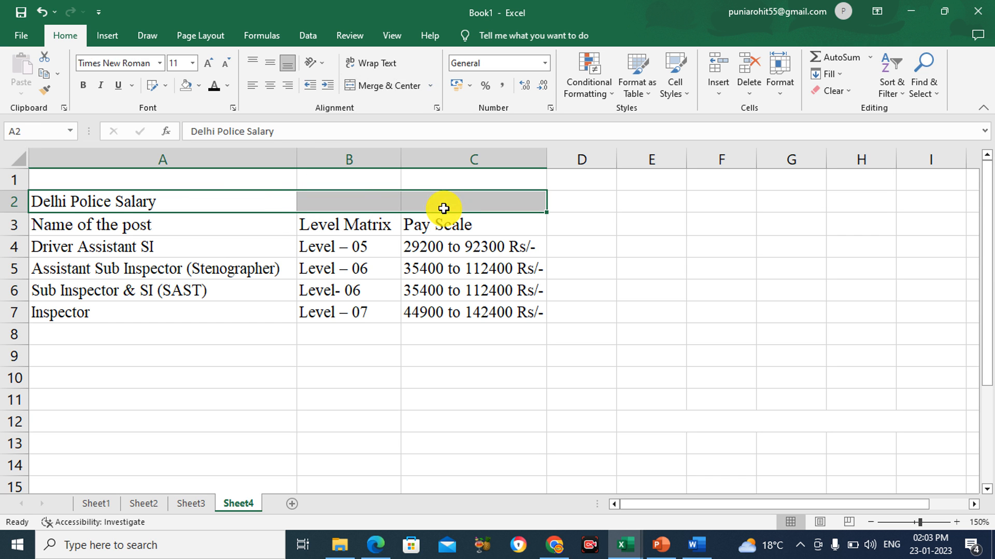
pyautogui.click(429, 86)
pyautogui.click(425, 105)
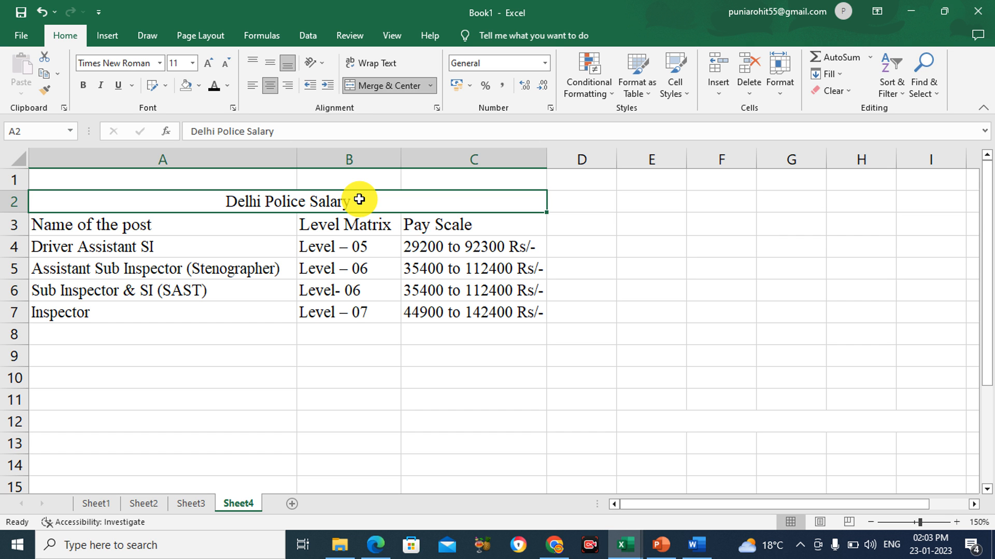
pyautogui.click(43, 12)
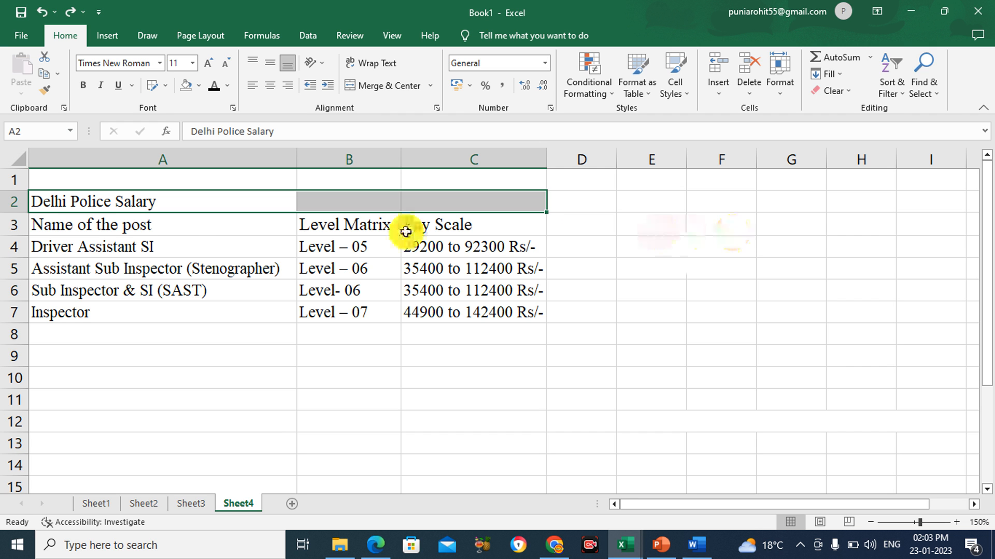
# - Try Merge & Center on the three header cells A3:C3, accepting the loss of the other values, and undo it
pyautogui.click(182, 224)
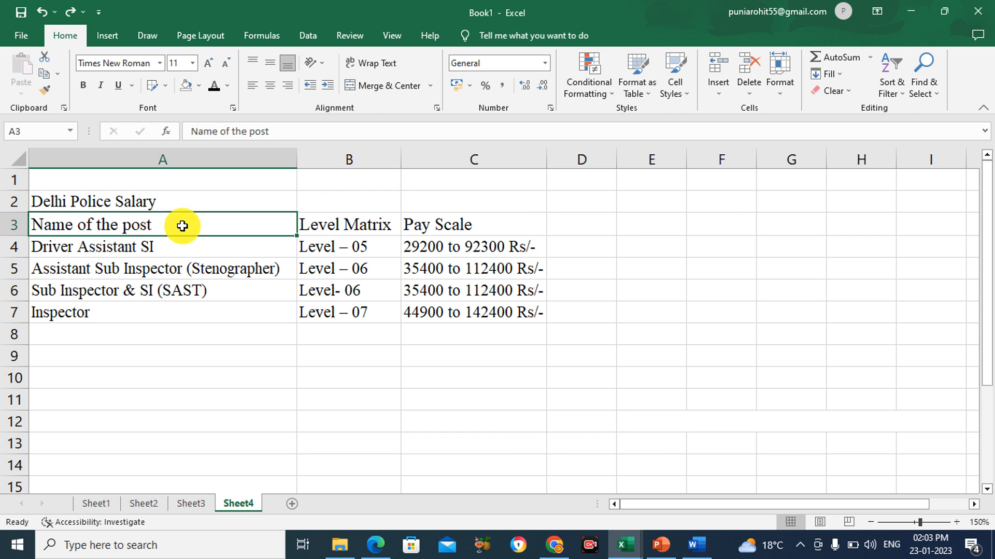
pyautogui.click(326, 224)
pyautogui.click(434, 226)
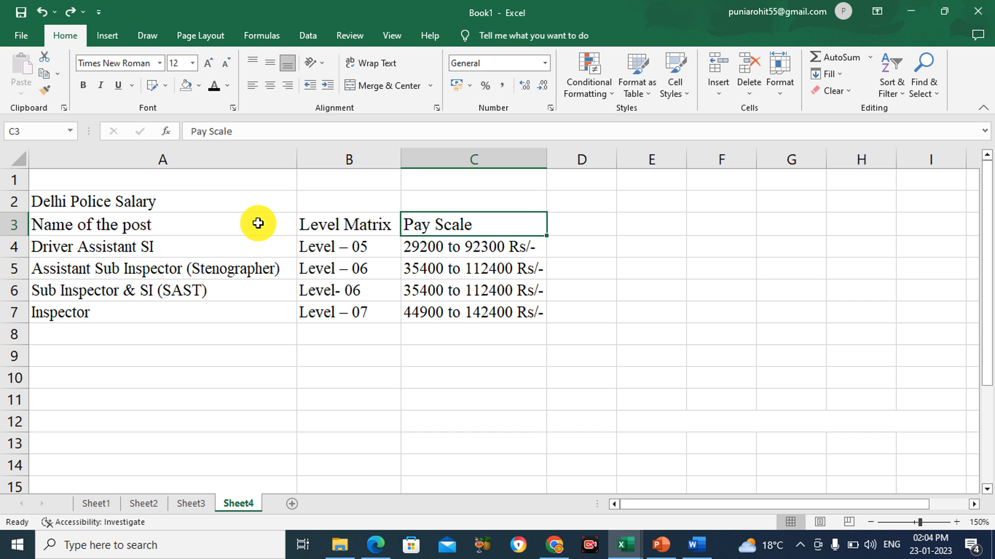
pyautogui.moveTo(258, 223); pyautogui.dragTo(435, 232)
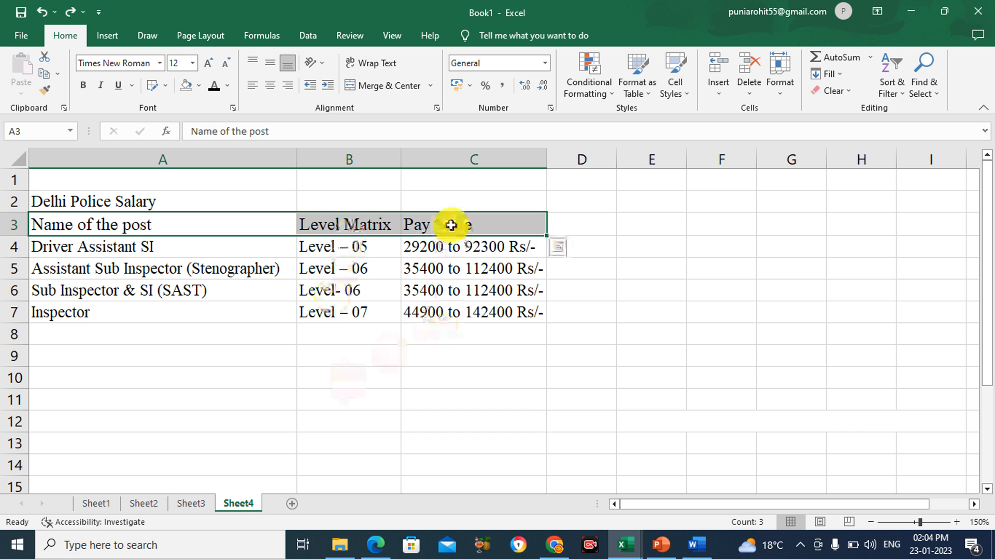
pyautogui.click(429, 85)
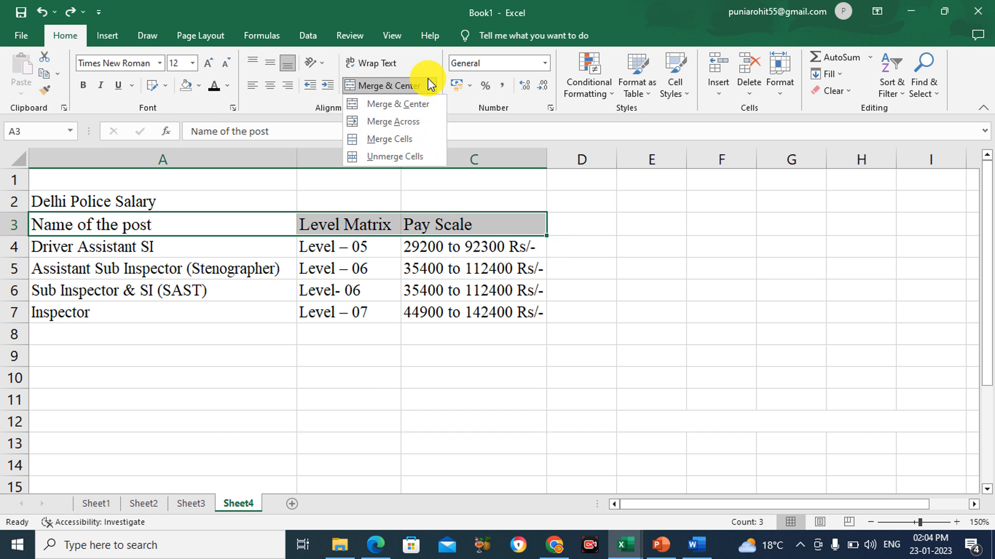
pyautogui.click(393, 105)
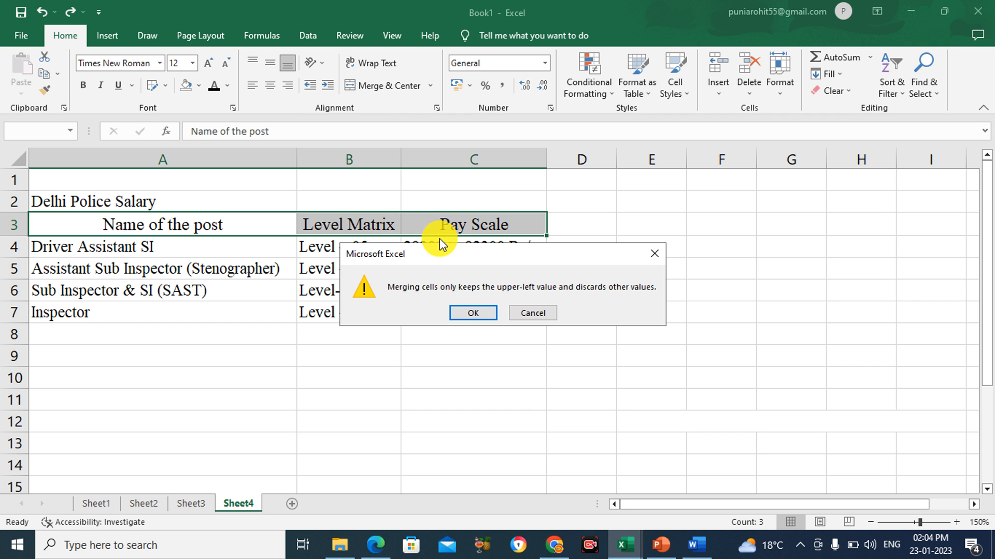
pyautogui.click(462, 315)
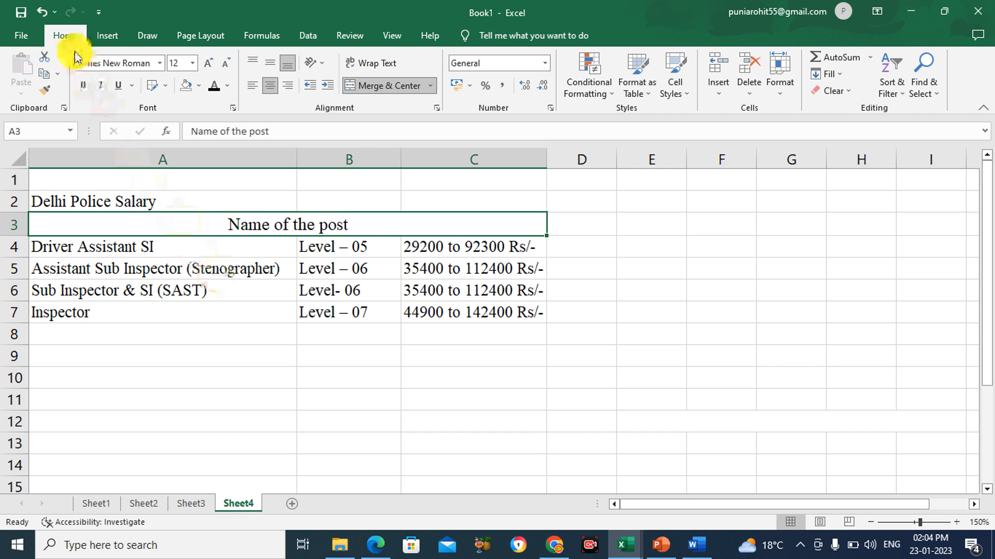
pyautogui.click(41, 12)
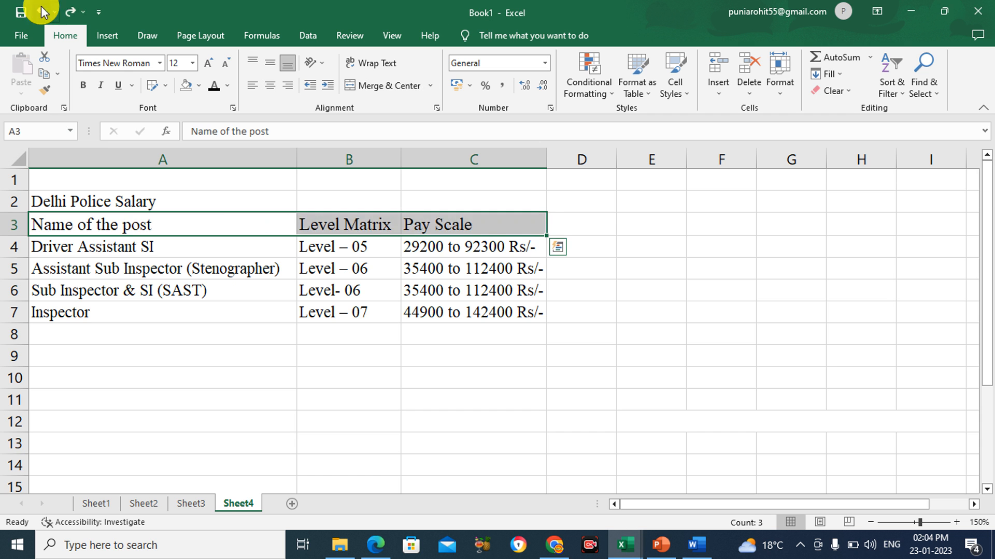
# - Merge and center the Delhi Police Salary title across cells A2 to C2
pyautogui.click(136, 201)
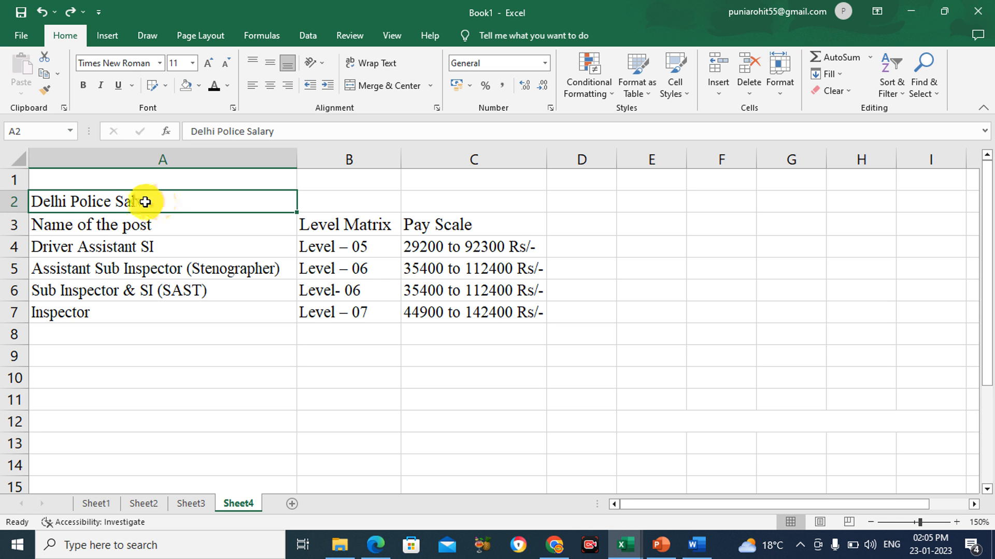
pyautogui.moveTo(98, 200); pyautogui.dragTo(473, 203)
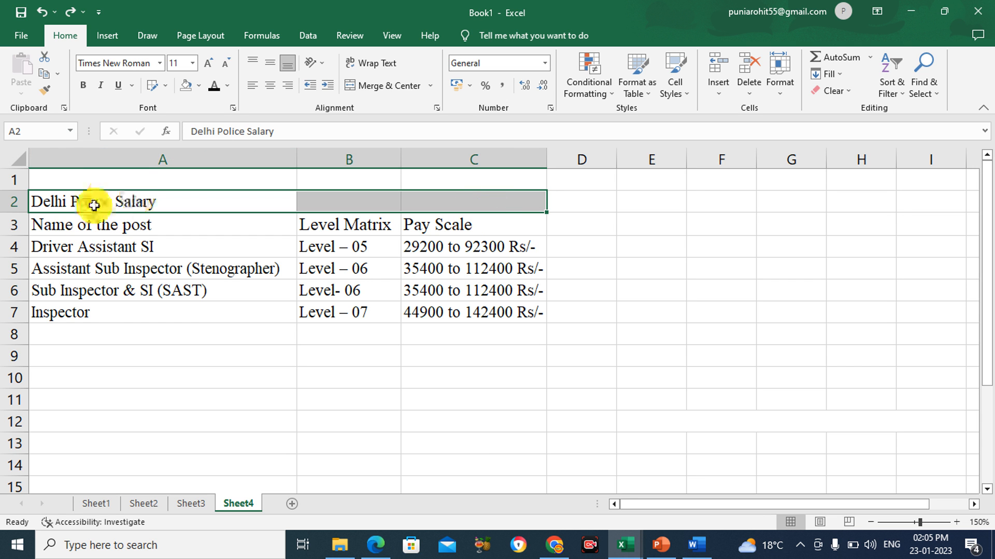
pyautogui.click(430, 86)
pyautogui.click(419, 101)
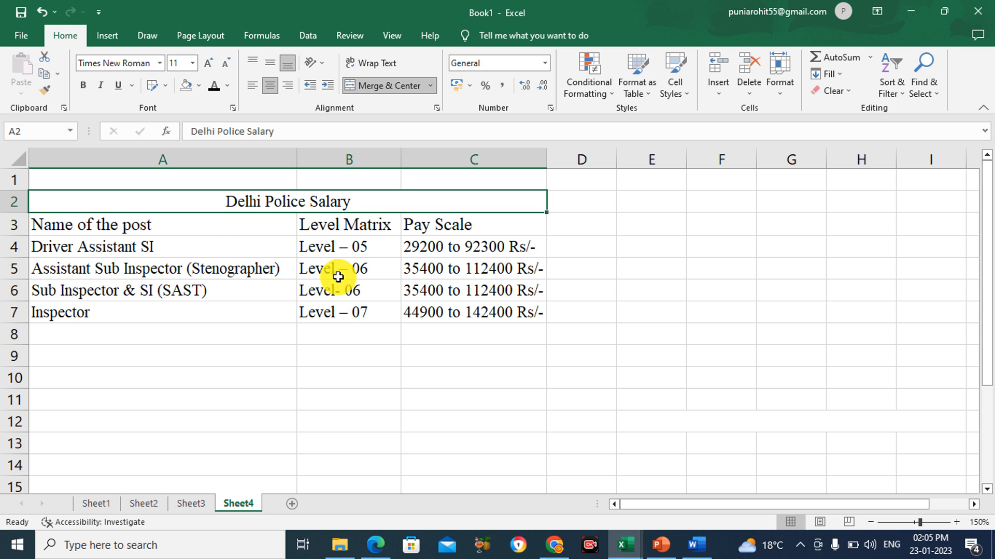
# - Unmerge the title cells A2 to C2
pyautogui.click(430, 88)
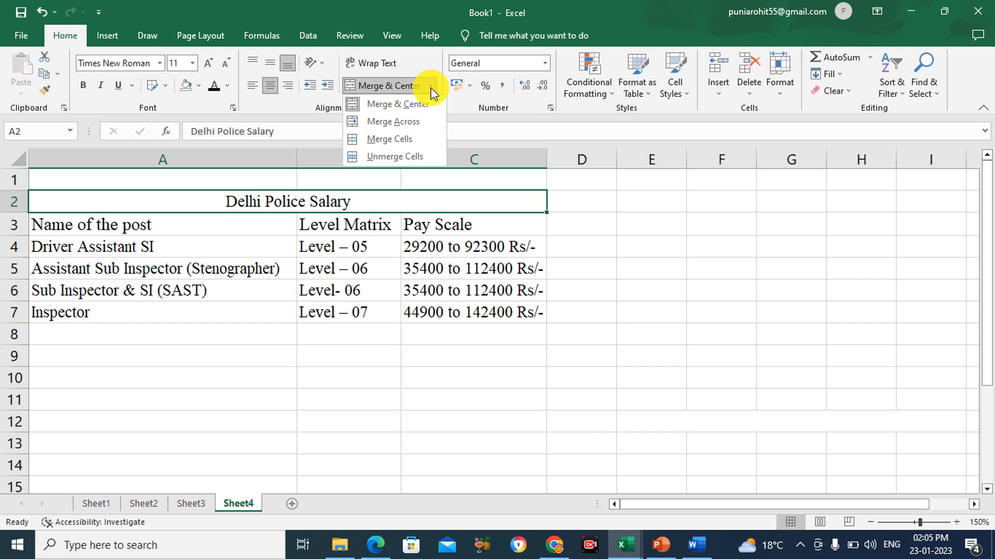
pyautogui.click(405, 156)
pyautogui.click(272, 241)
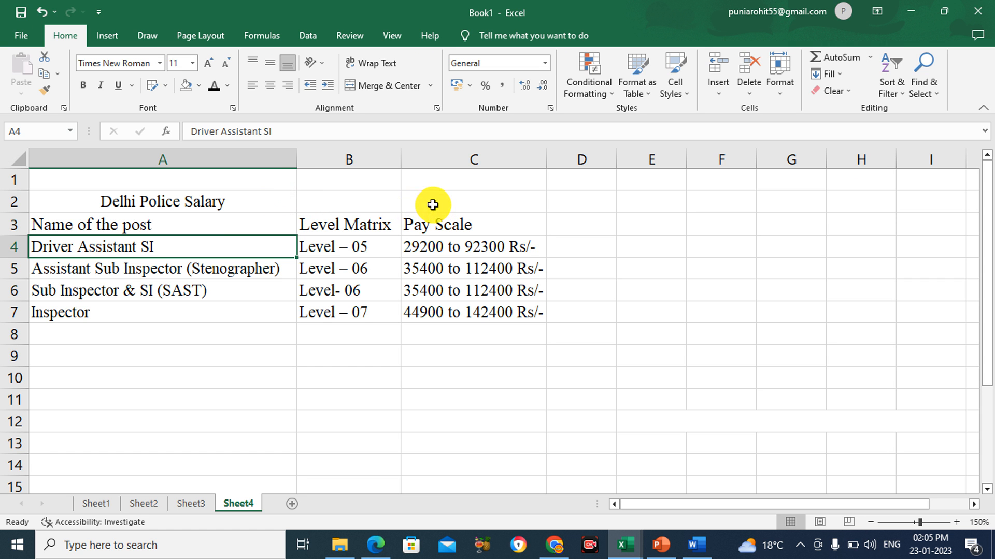
# - Try to merge the title row cells A2 to C2 with Merge Across
pyautogui.moveTo(247, 195); pyautogui.dragTo(413, 209)
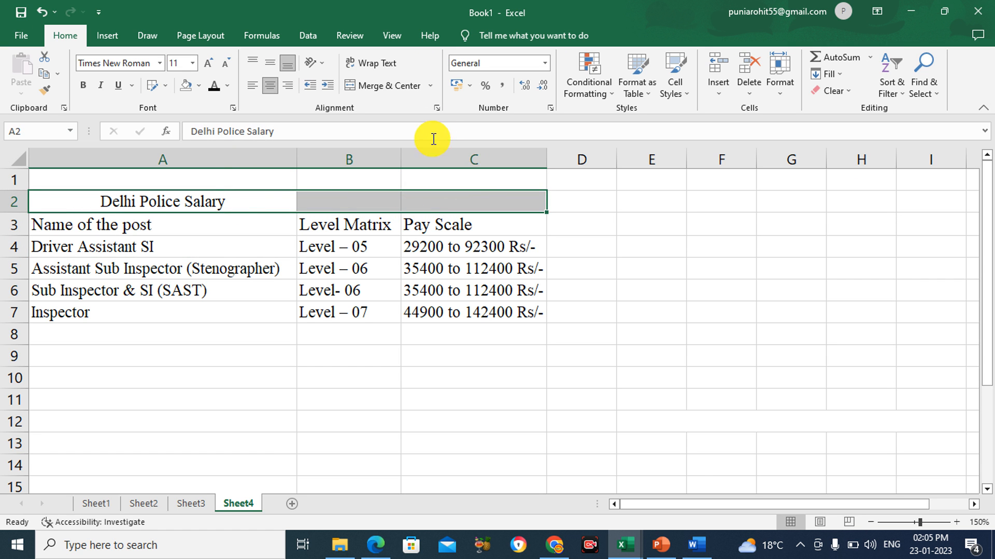
pyautogui.click(432, 88)
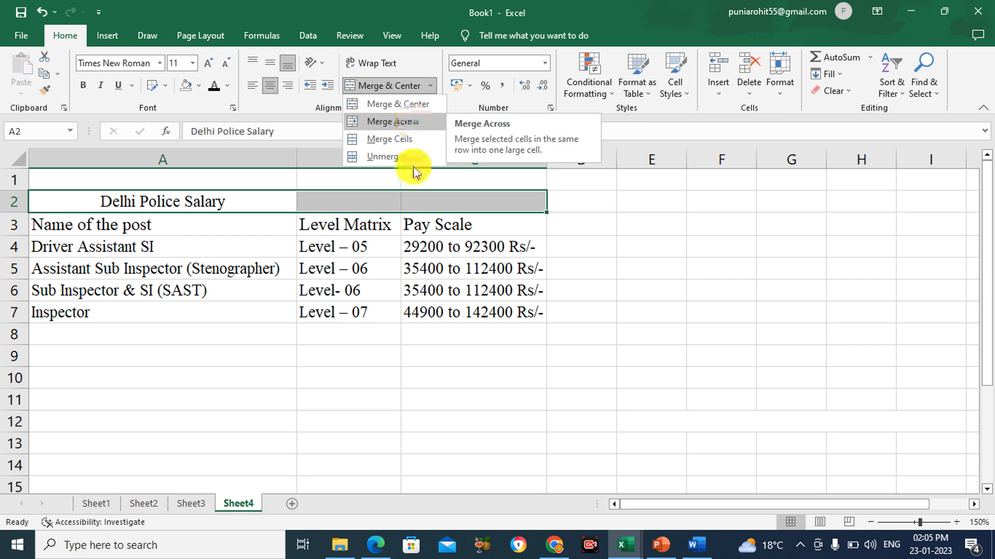
pyautogui.click(413, 124)
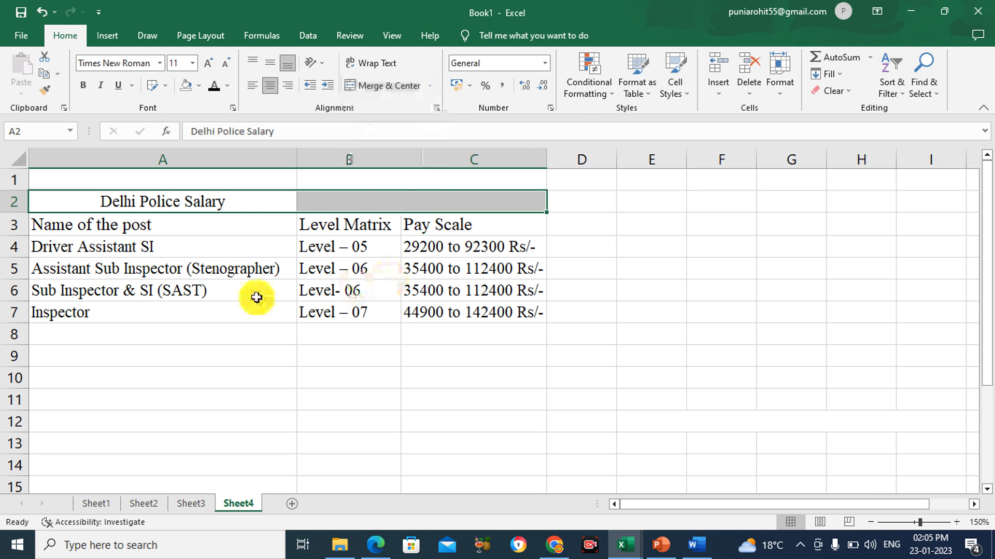
pyautogui.click(220, 335)
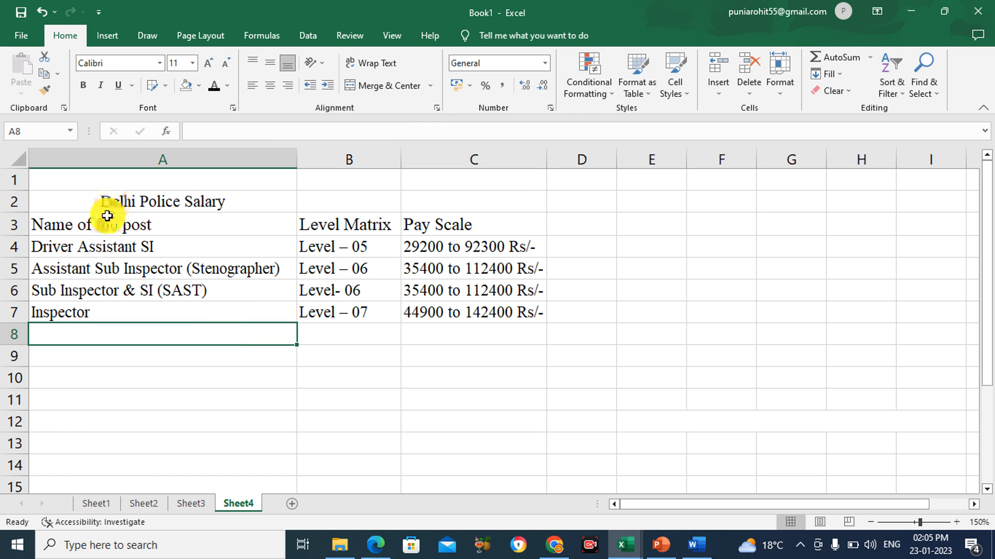
# - Merge cells A3 to C7 row by row with Merge Across, accepting the loss of the other values in every row
pyautogui.moveTo(107, 216); pyautogui.dragTo(438, 315)
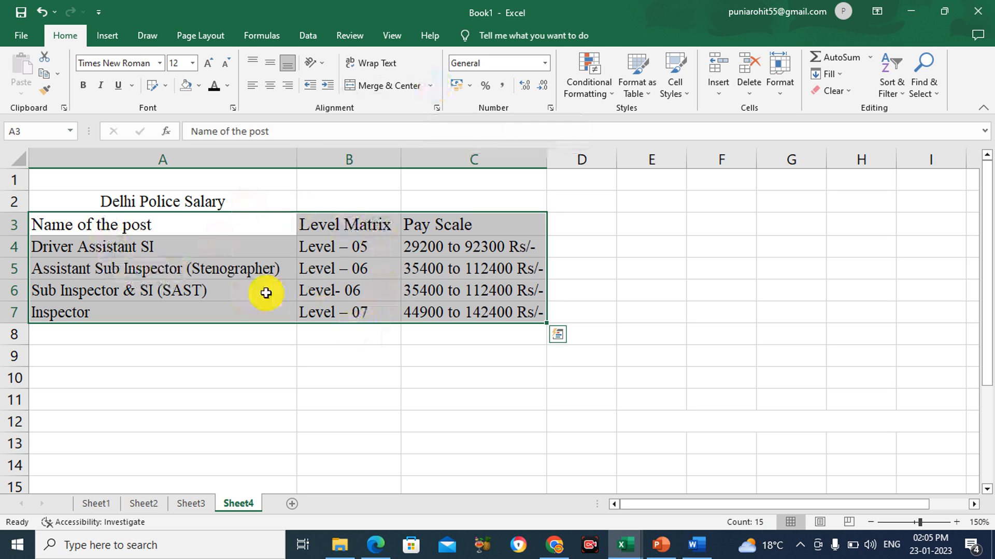
pyautogui.click(437, 88)
pyautogui.click(402, 124)
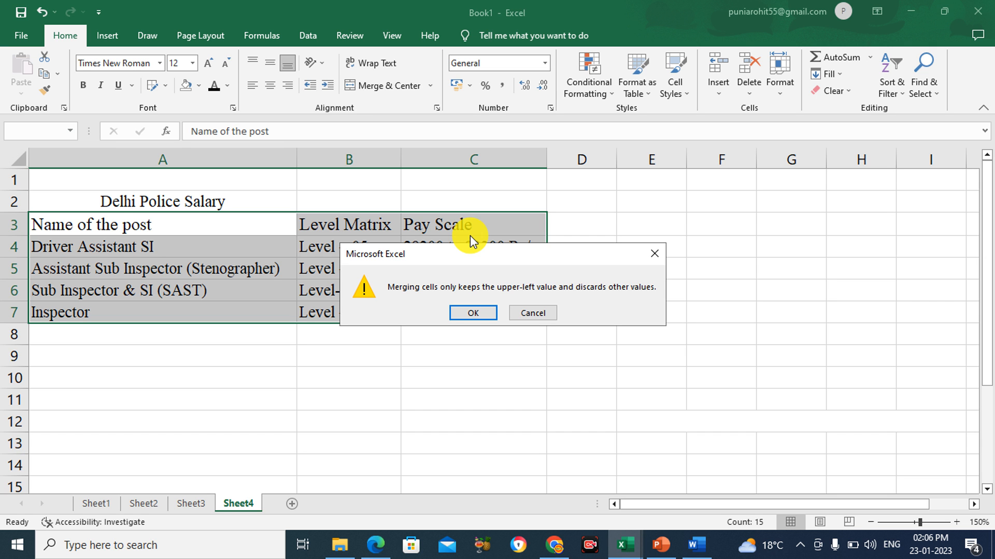
pyautogui.click(472, 313)
pyautogui.click(472, 312)
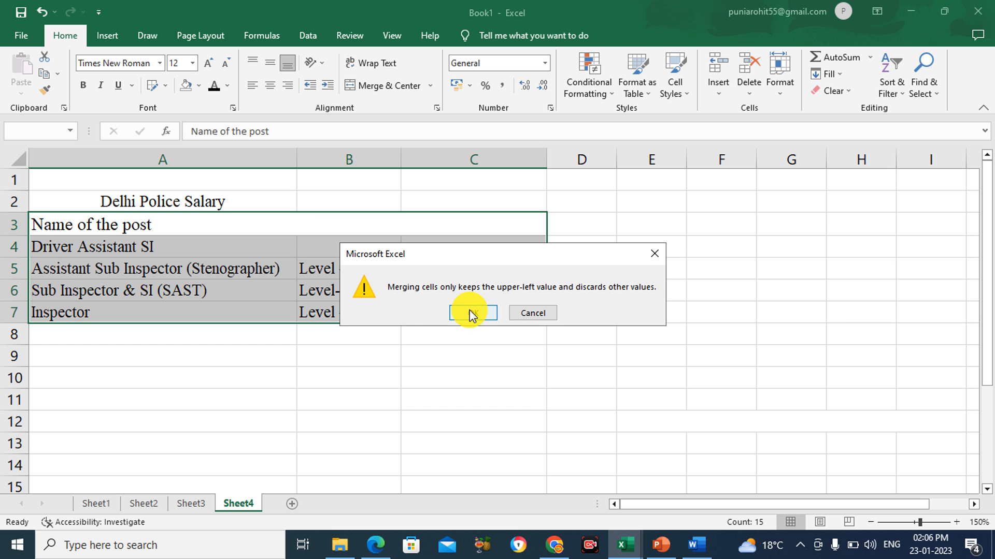
pyautogui.click(461, 313)
pyautogui.click(461, 313)
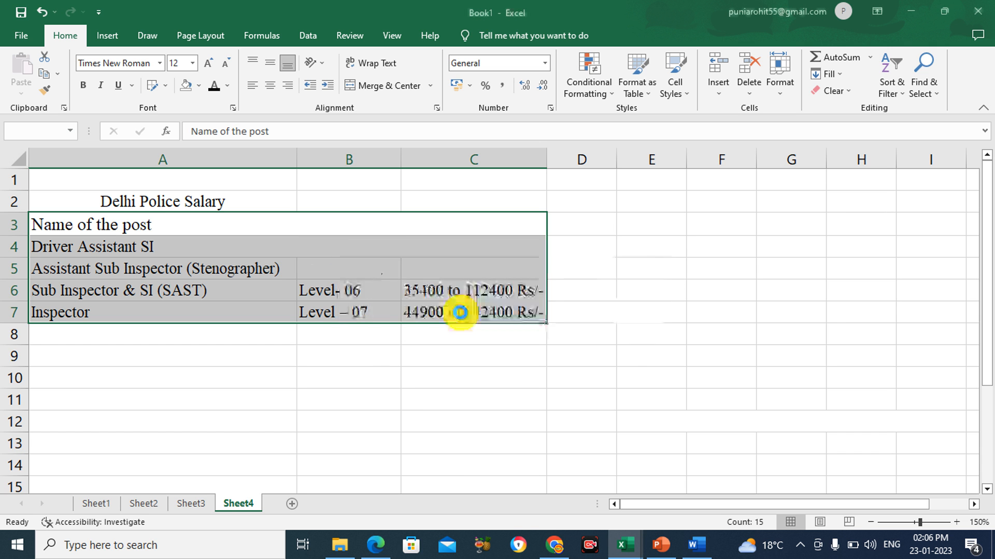
pyautogui.click(461, 313)
pyautogui.click(396, 356)
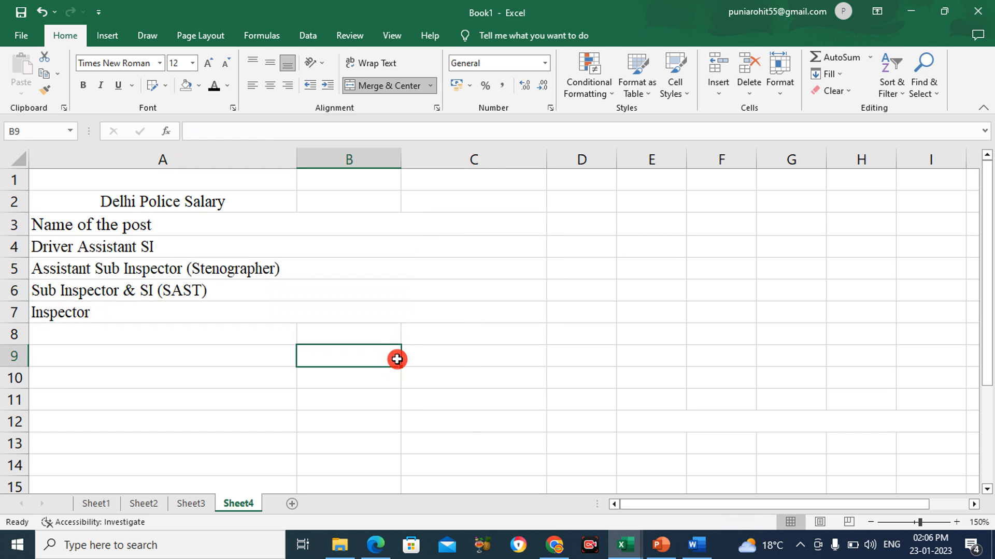
# - Inspect rows 3 to 7 together and one by one to check how far each merged cell extends
pyautogui.click(362, 226)
pyautogui.moveTo(366, 238); pyautogui.dragTo(377, 316)
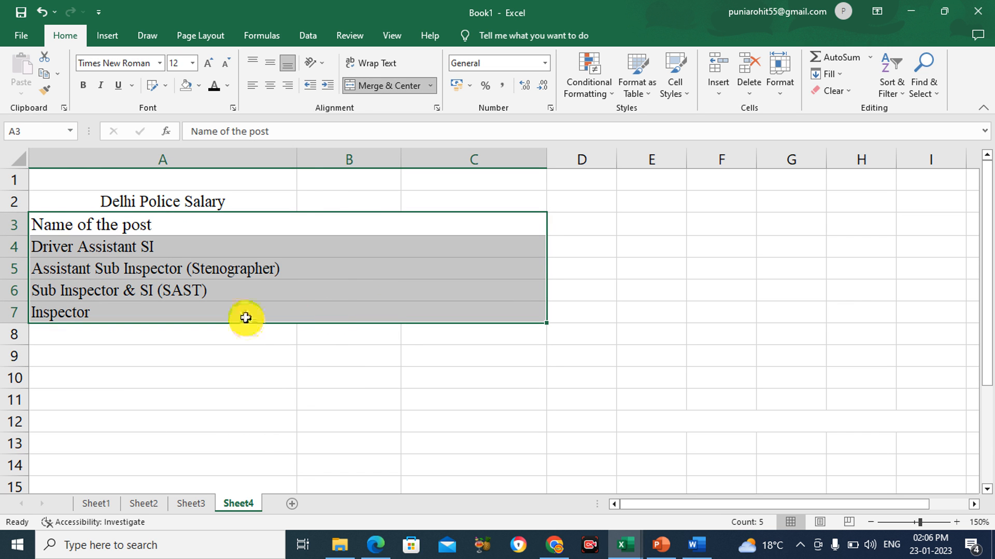
pyautogui.click(244, 317)
pyautogui.click(232, 254)
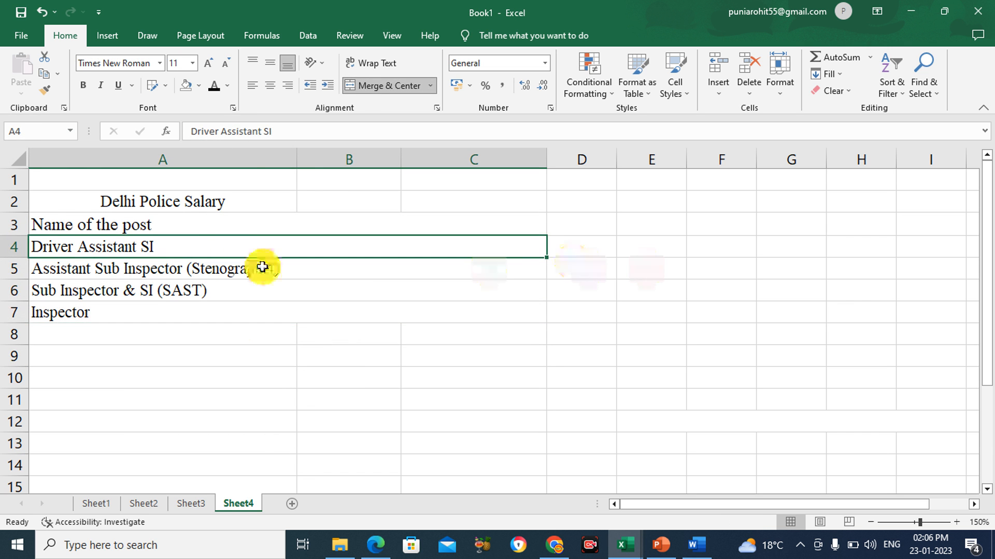
pyautogui.click(292, 275)
pyautogui.click(290, 291)
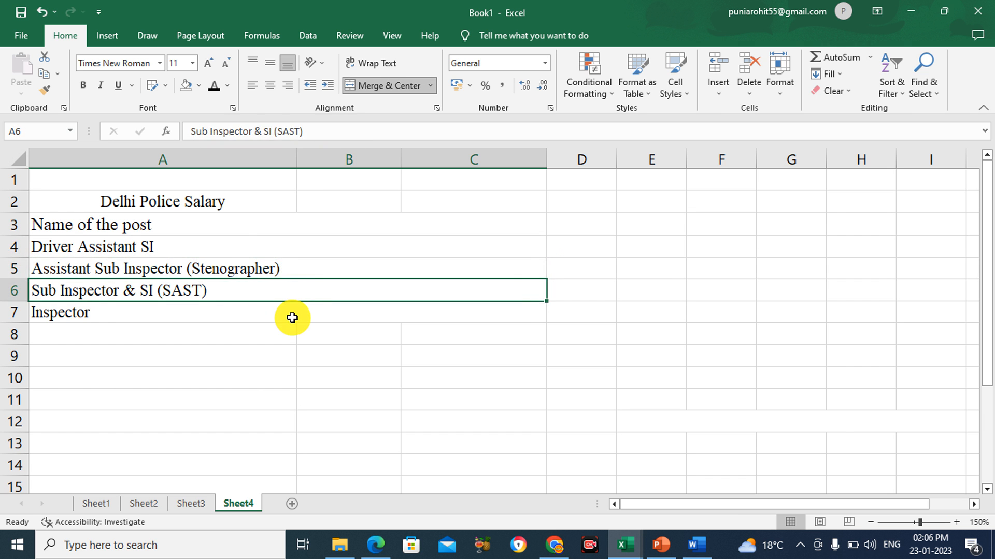
pyautogui.click(290, 316)
pyautogui.click(282, 216)
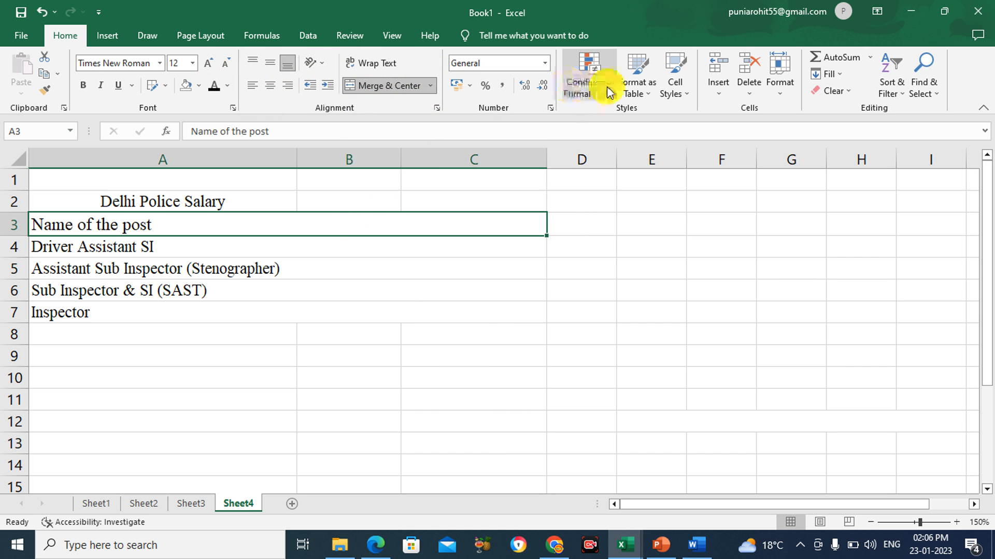
pyautogui.click(376, 206)
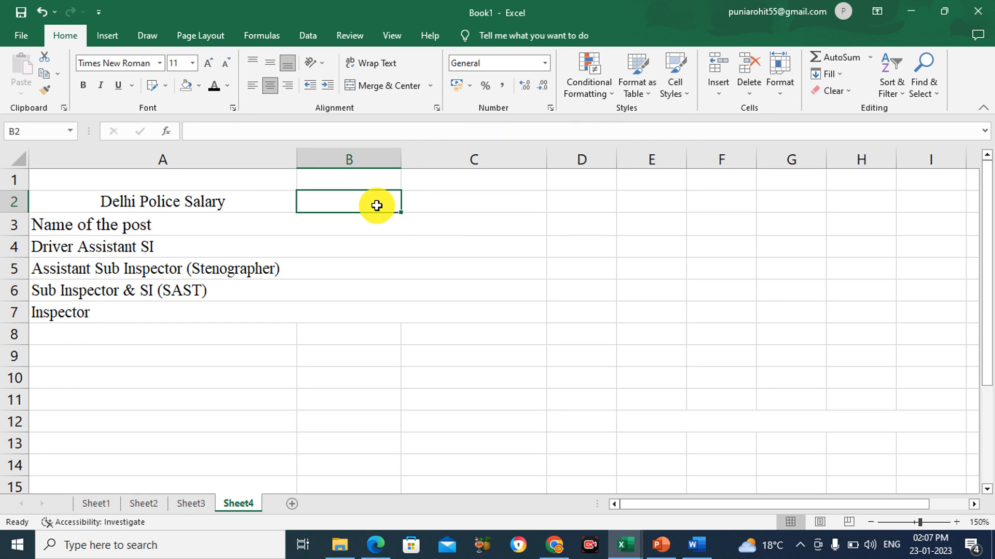